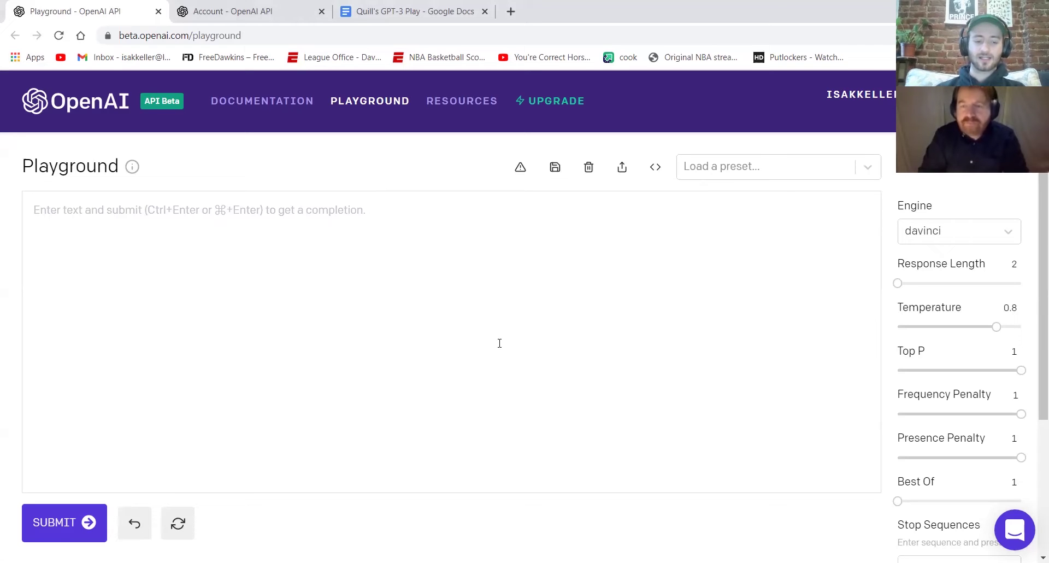
text(Is)
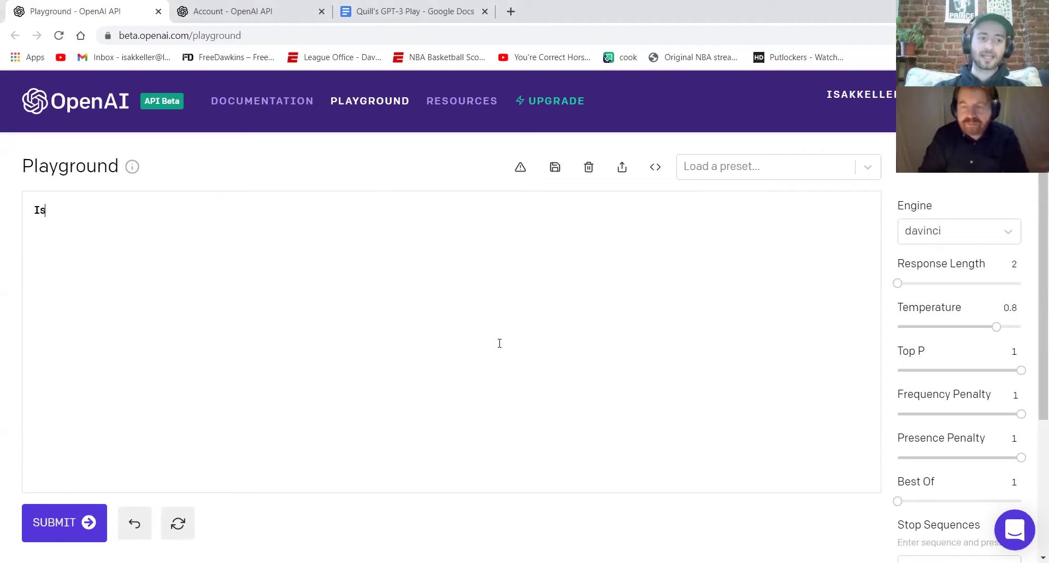
text(ak:)
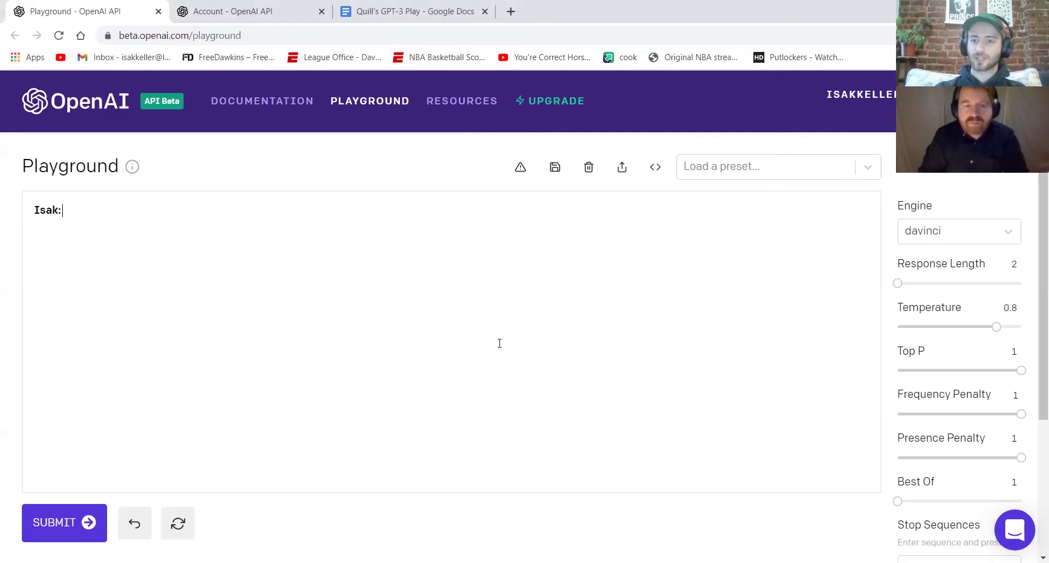
key(ctrl+a)
key(BackSpace)
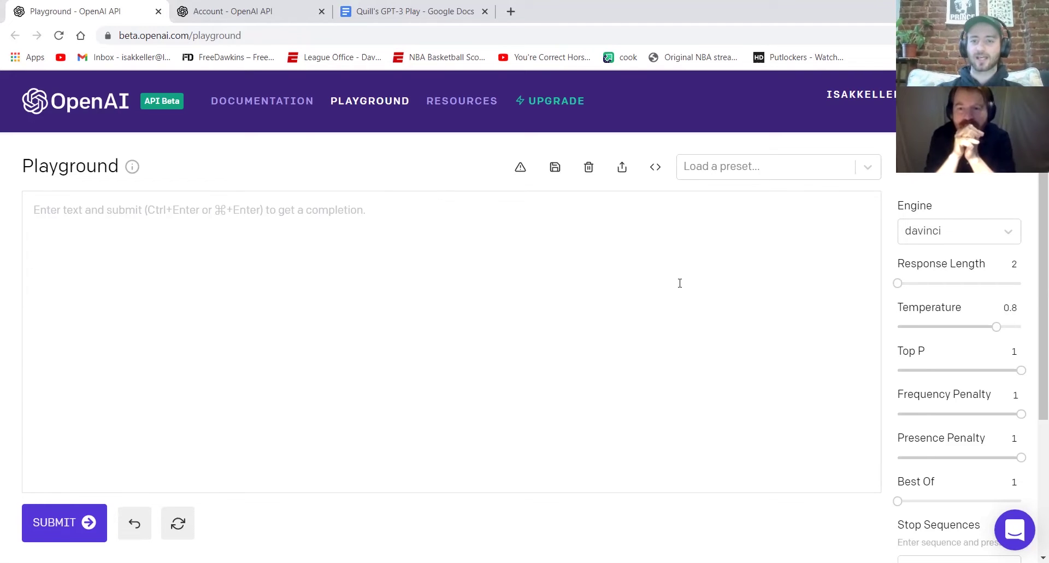
Set the completion temperature to 0.7.
mouse_move(943, 279)
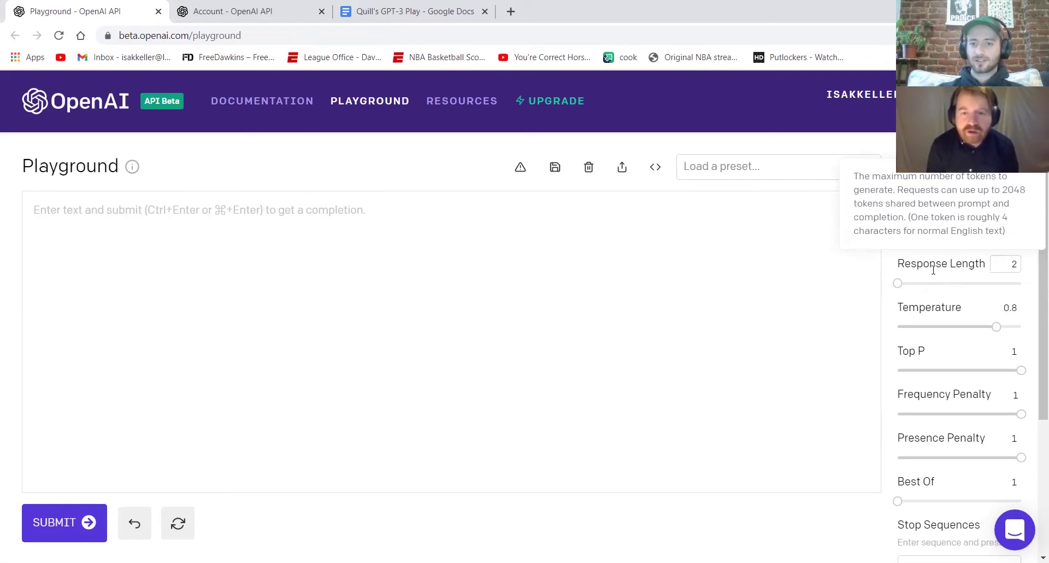
mouse_move(937, 320)
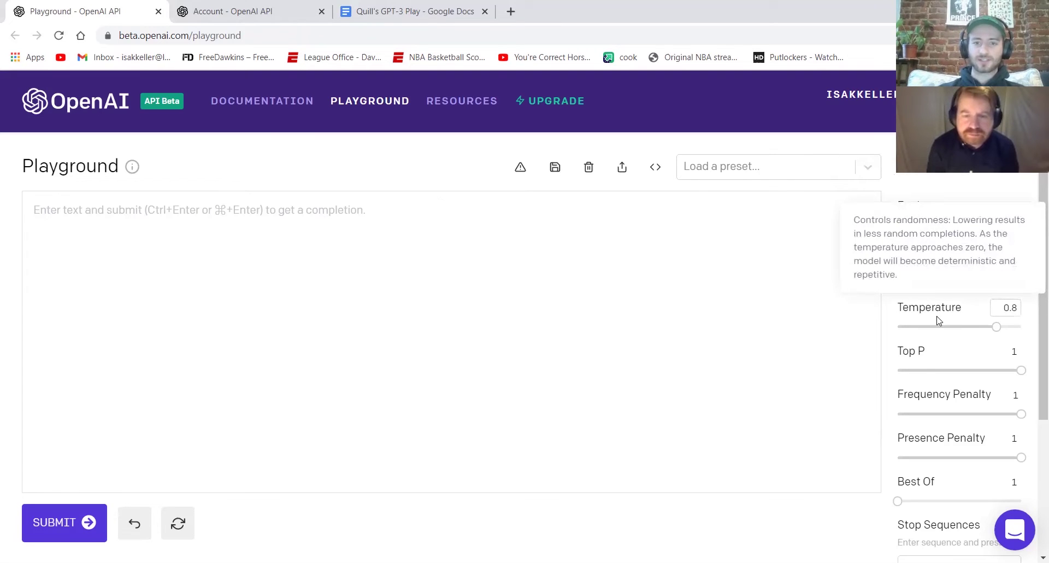
click(1013, 308)
key(BackSpace)
key(BackSpace)
key(BackSpace)
text(0.7)
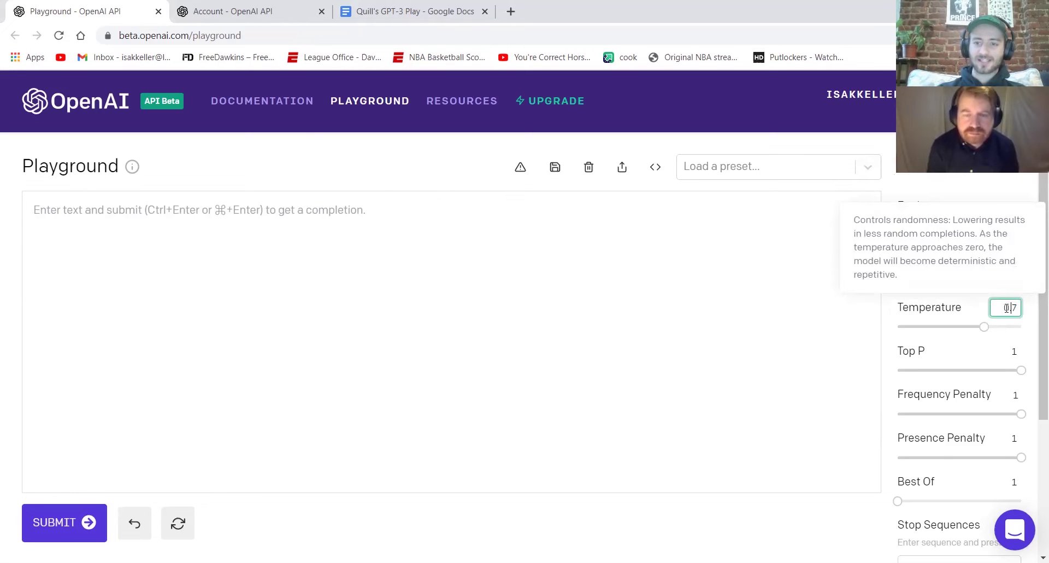
click(968, 342)
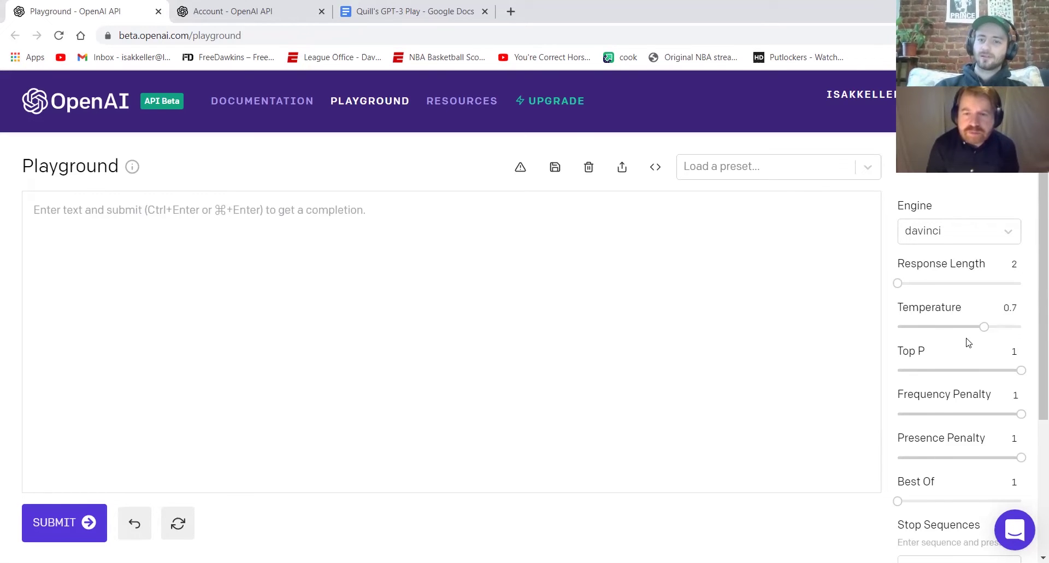
Set the response length to 64.
click(1015, 267)
key(BackSpace)
text(64)
key(Return)
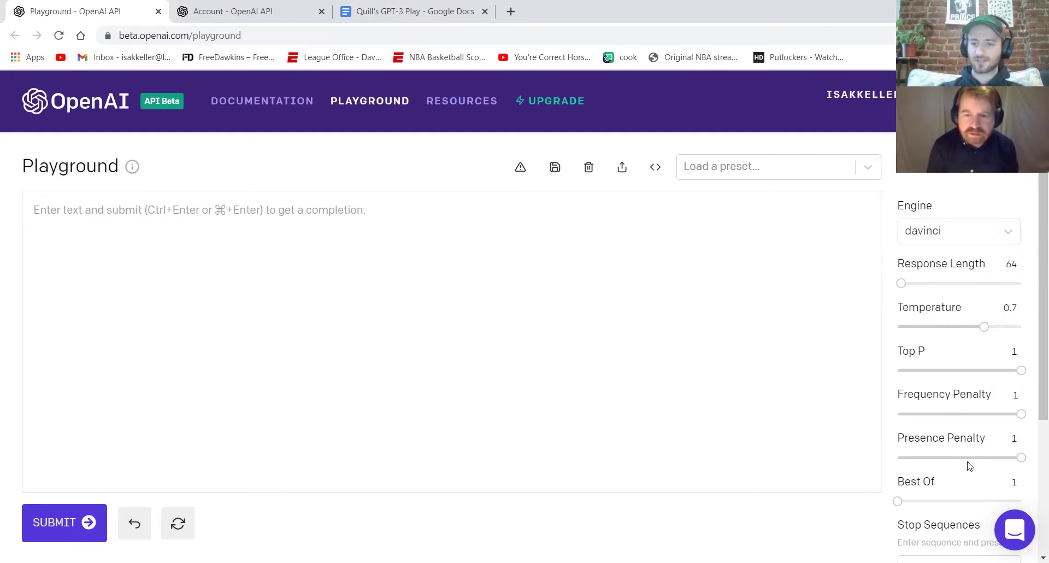
drag(1033, 391, 1032, 430)
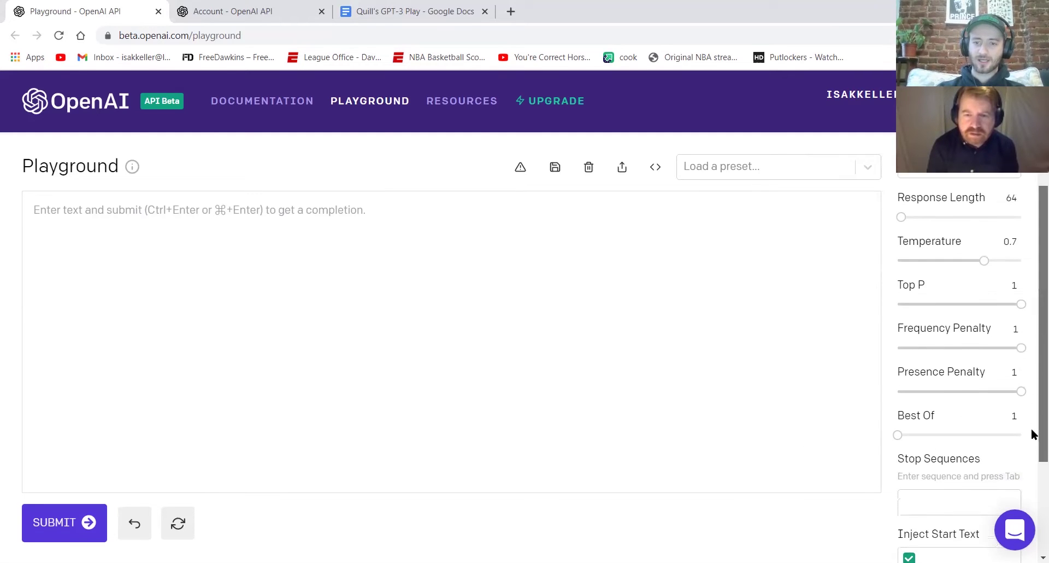
mouse_move(896, 427)
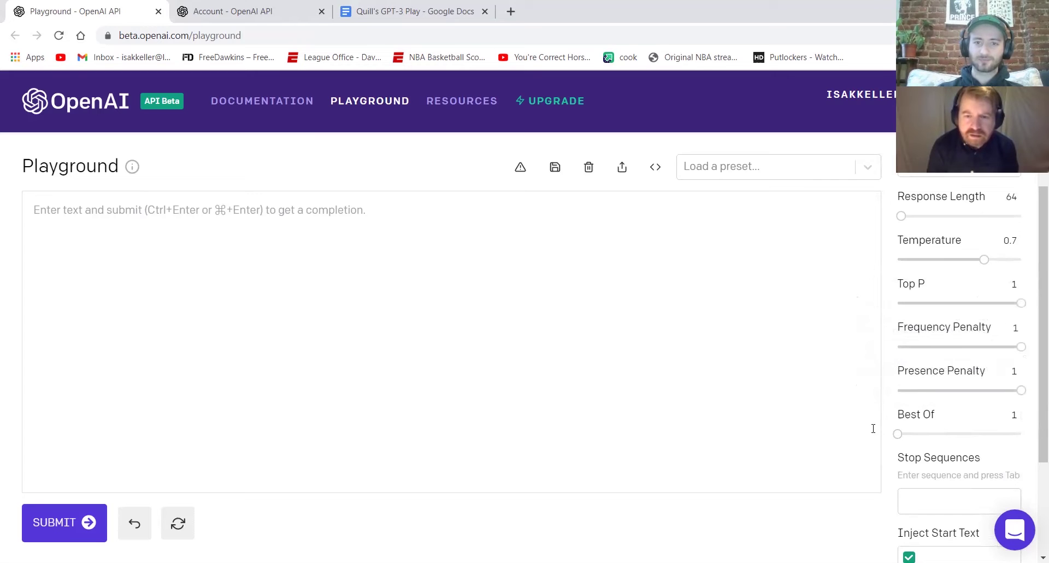
drag(1033, 426, 1032, 350)
Enter the prompt "Dramatis personae:", generate a completion and dismiss the sensitive-content notice.
click(423, 338)
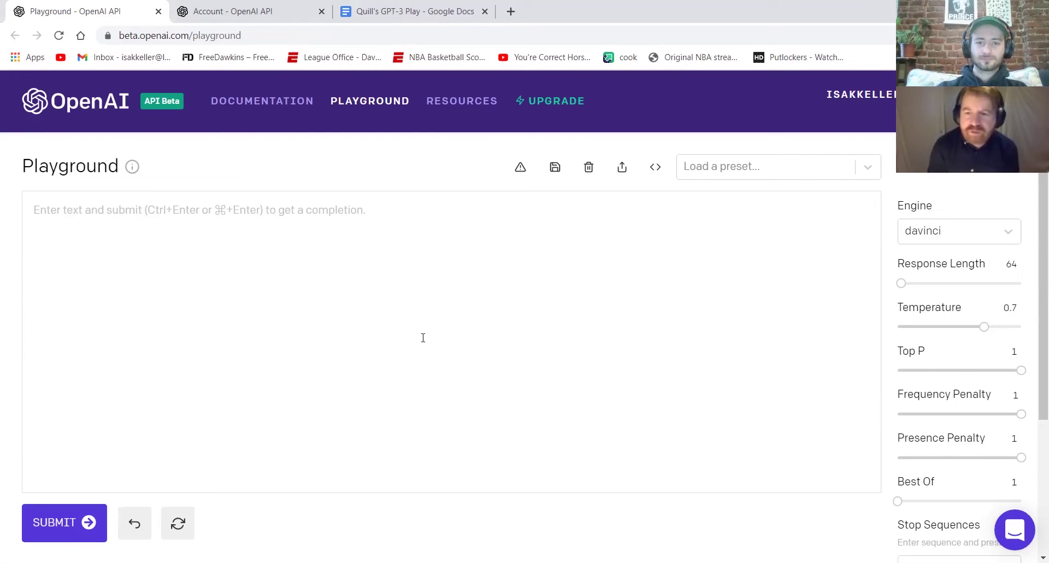
text(Dramatis personae:)
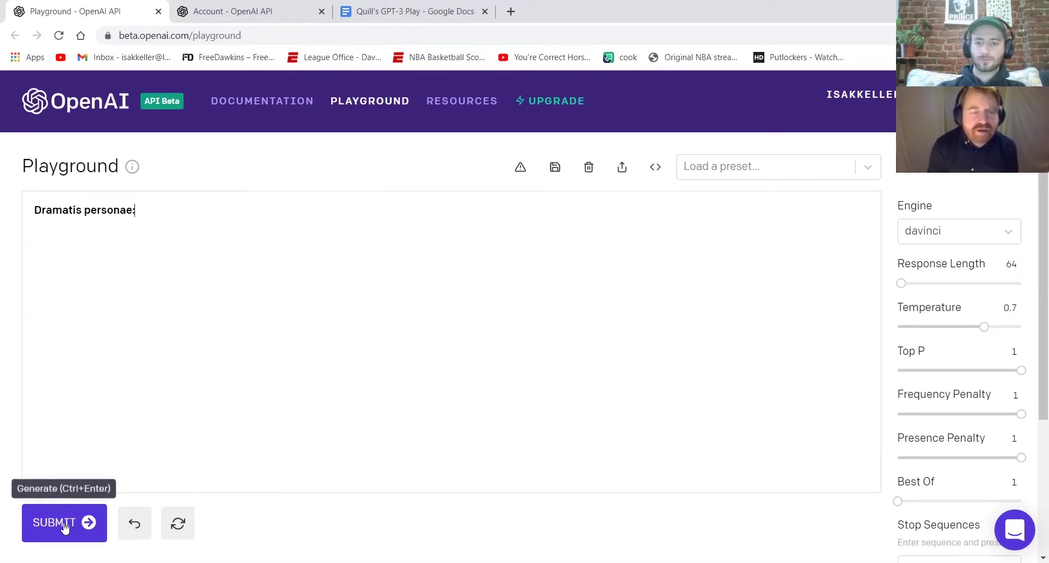
click(64, 526)
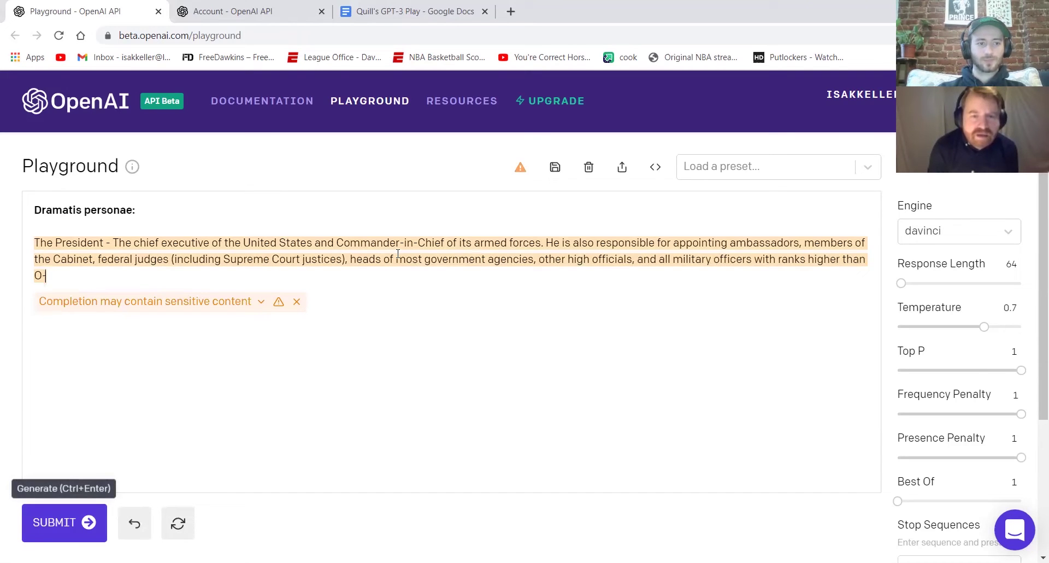
click(297, 301)
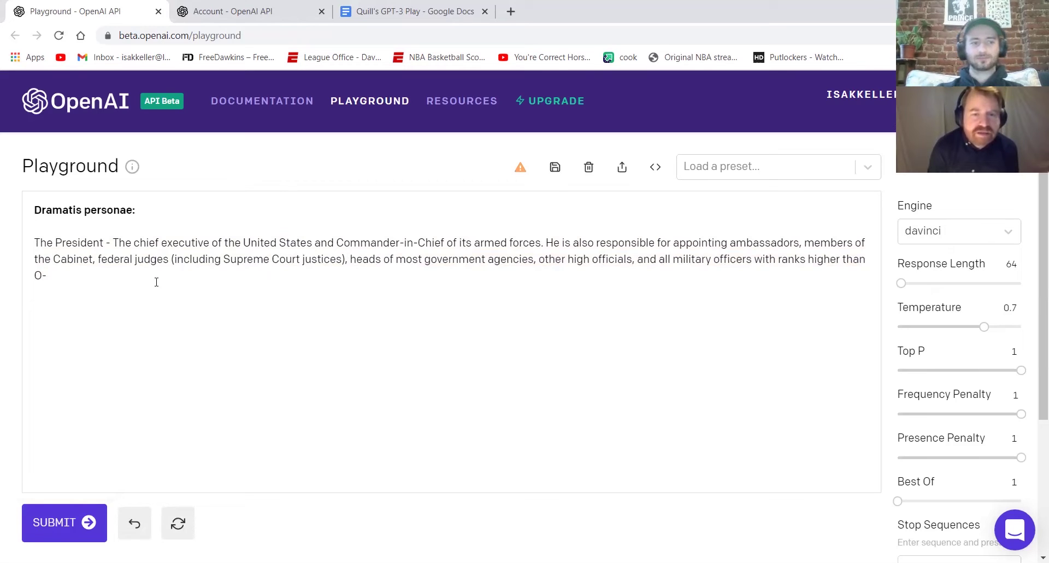
Cut the generated text back to "The President", generate a new continuation and dismiss its sensitive-content notice.
drag(156, 279, 5, 241)
click(363, 293)
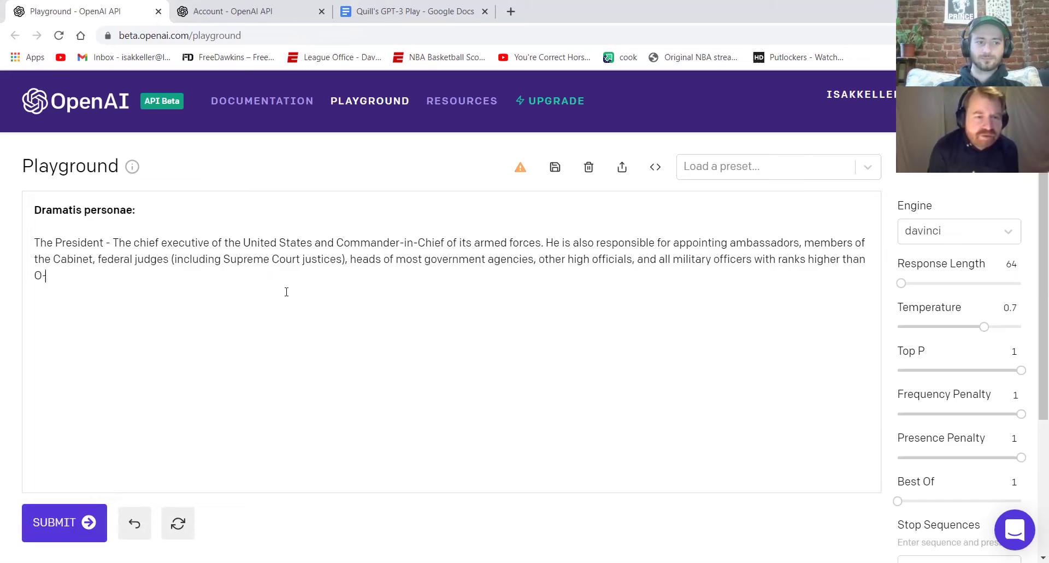
drag(263, 283, 105, 243)
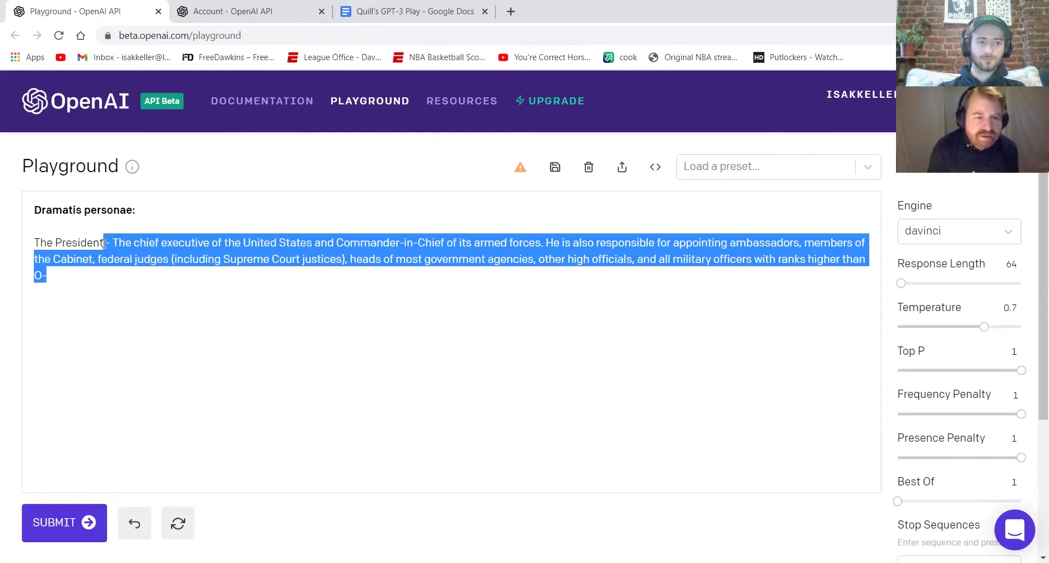
key(BackSpace)
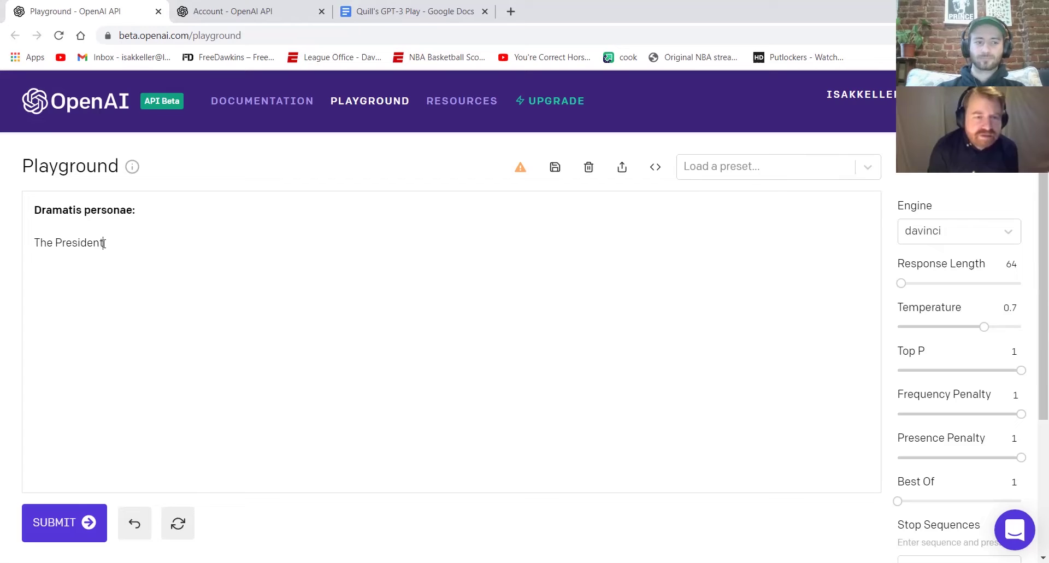
click(50, 537)
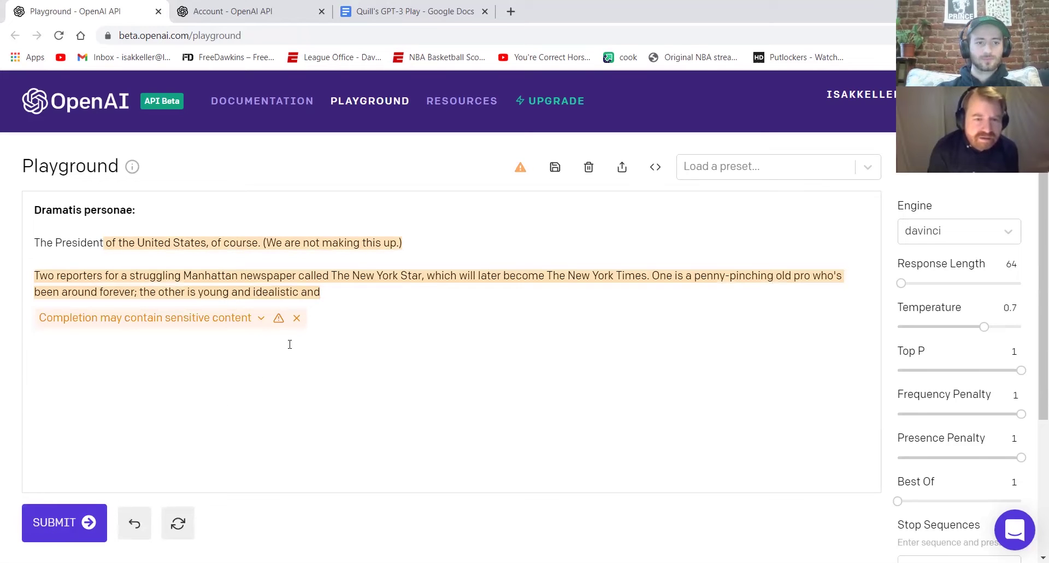
click(296, 318)
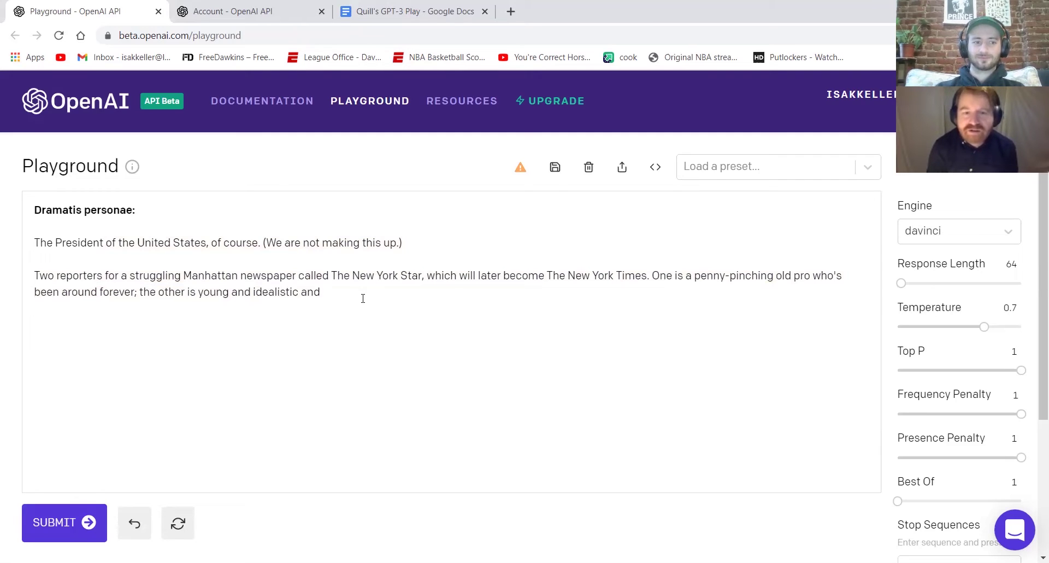
Delete everything following "The President" on that line, keeping the paragraph about the two reporters.
key(Up)
key(Up)
key(Up)
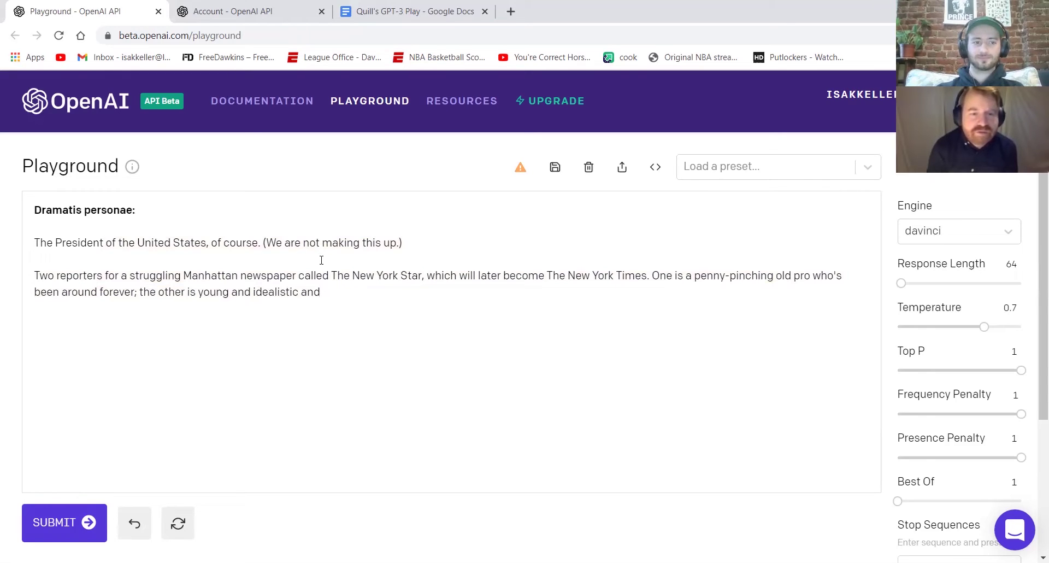
click(423, 241)
shift+click(104, 242)
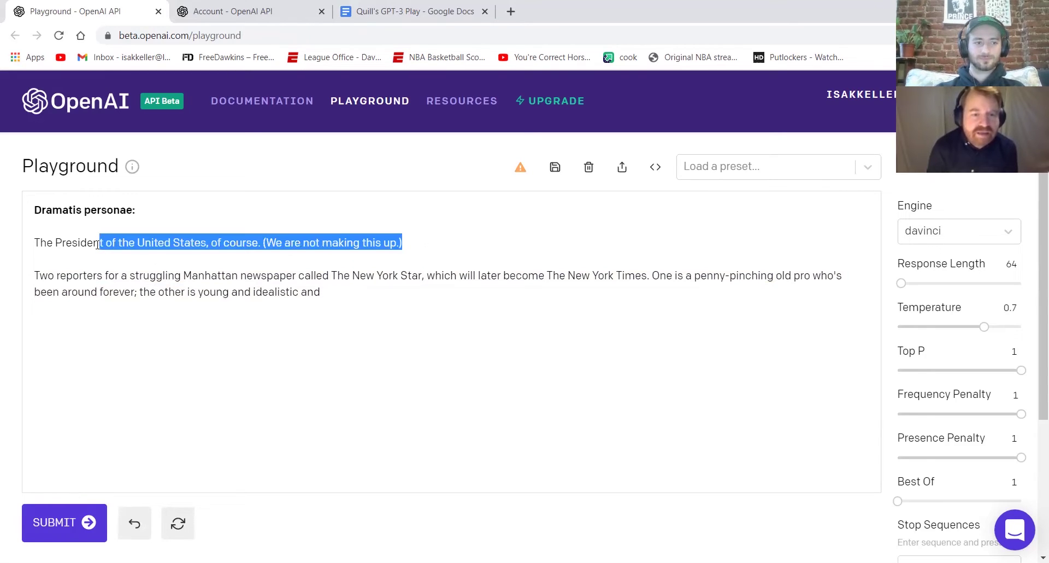
key(BackSpace)
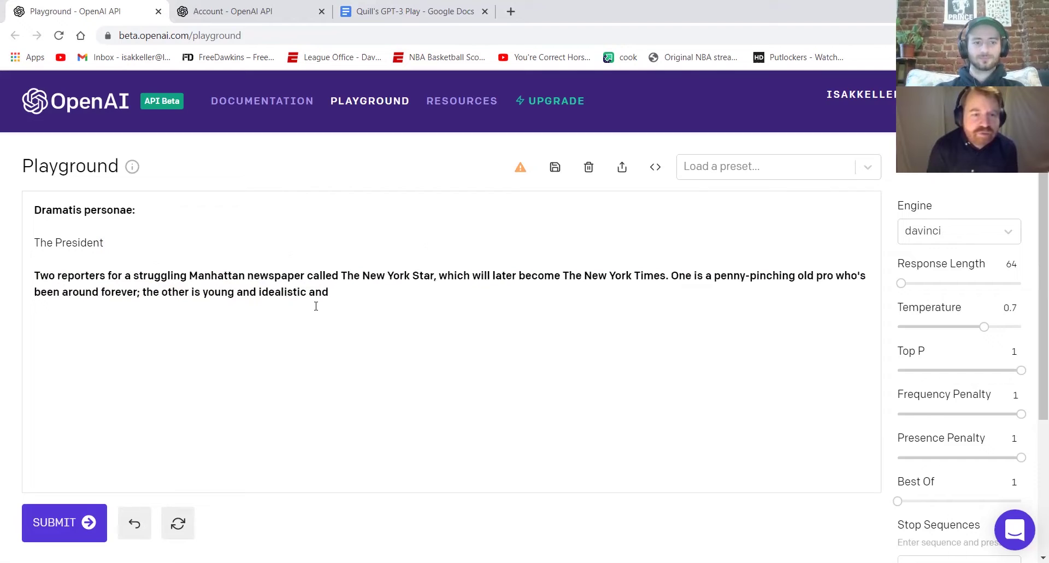
Shorten the reporters paragraph so it ends at "The New York Star" without a period.
click(355, 295)
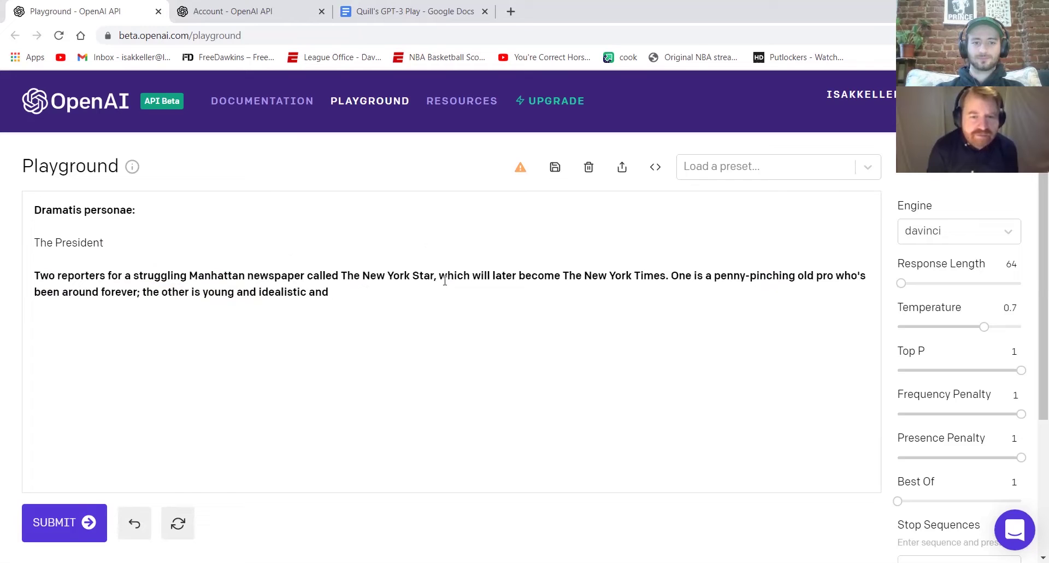
drag(435, 276, 473, 285)
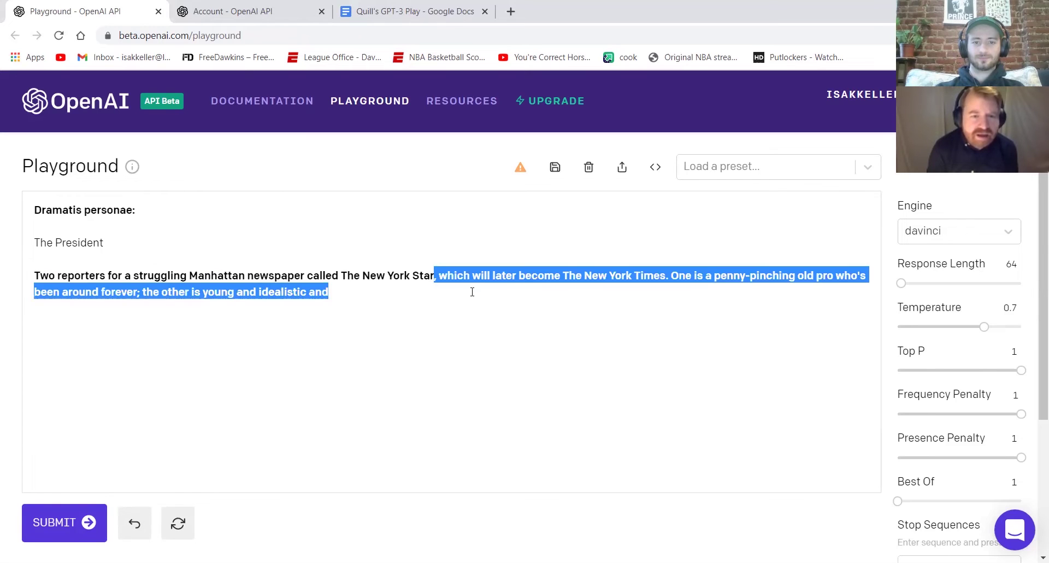
key(BackSpace)
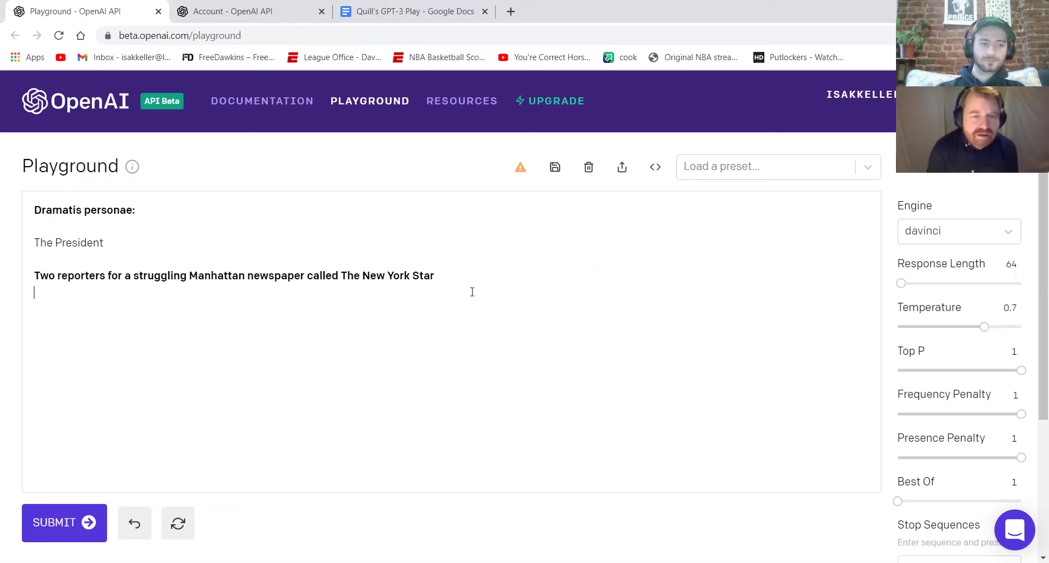
text(.)
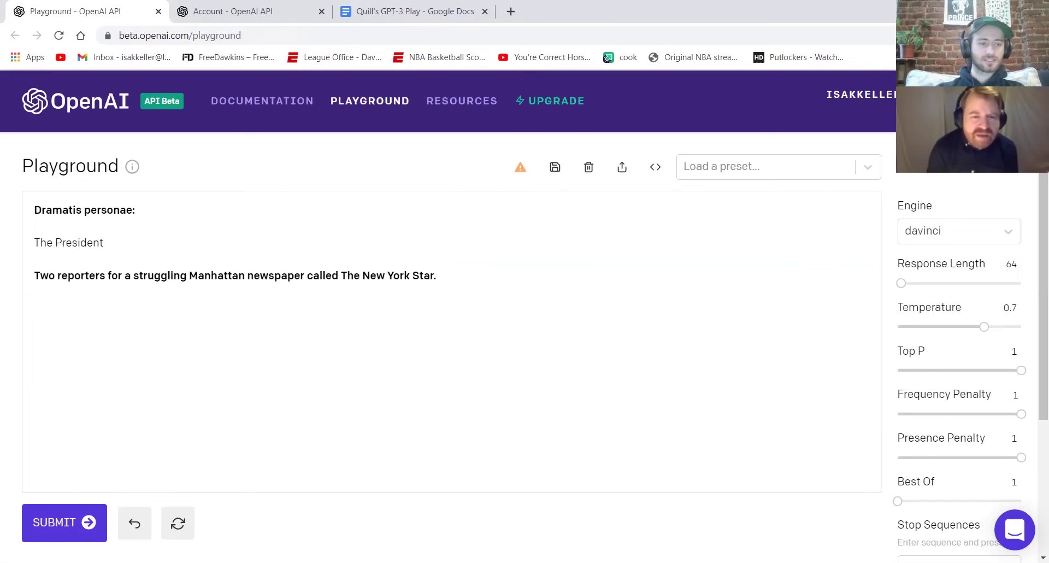
key(BackSpace)
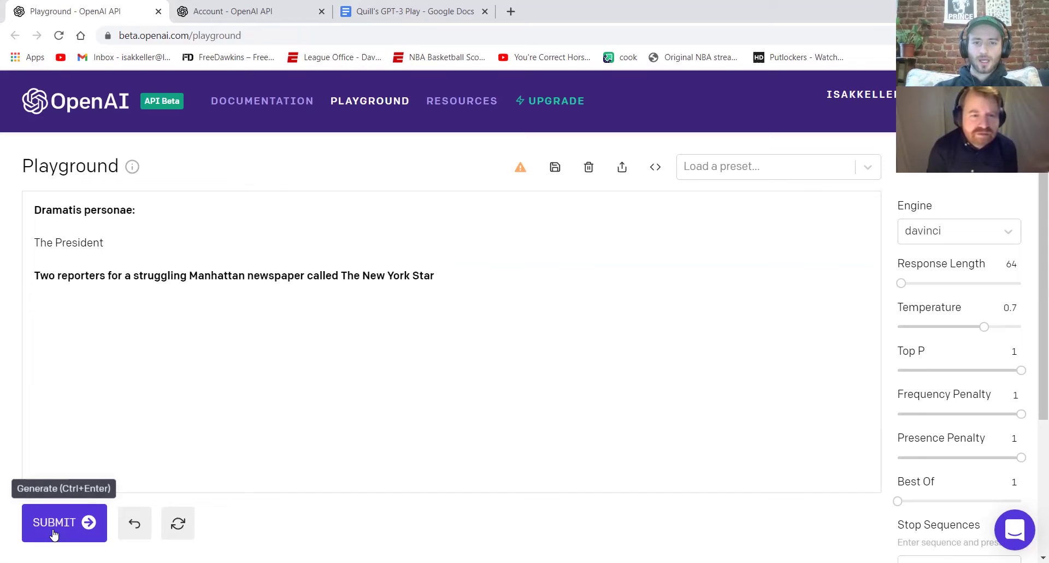
Start another character entry with "The" below the reporters line and generate a continuation.
key(Return)
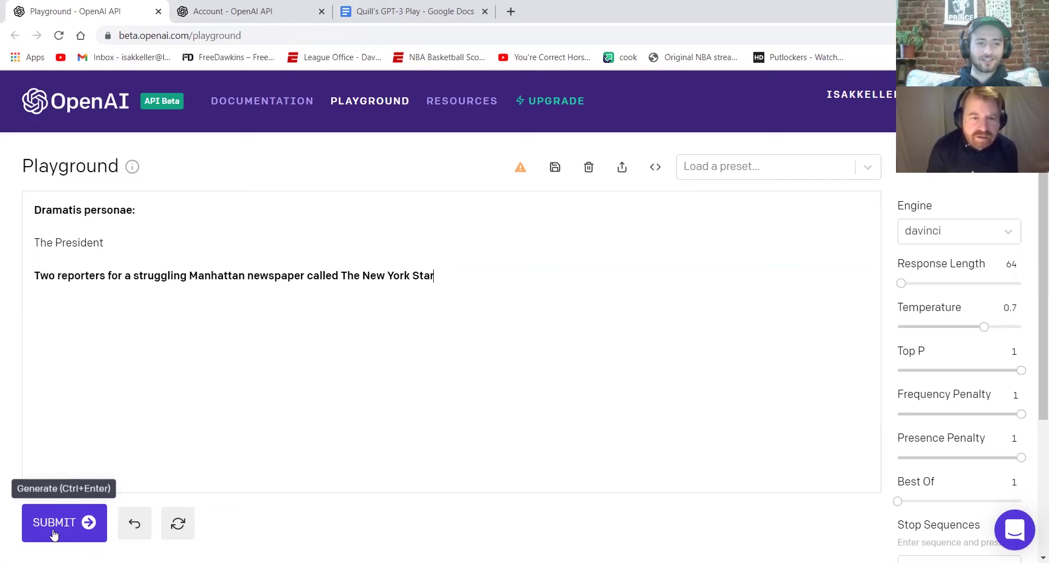
key(Return)
key(Return)
text(The)
key(BackSpace)
key(BackSpace)
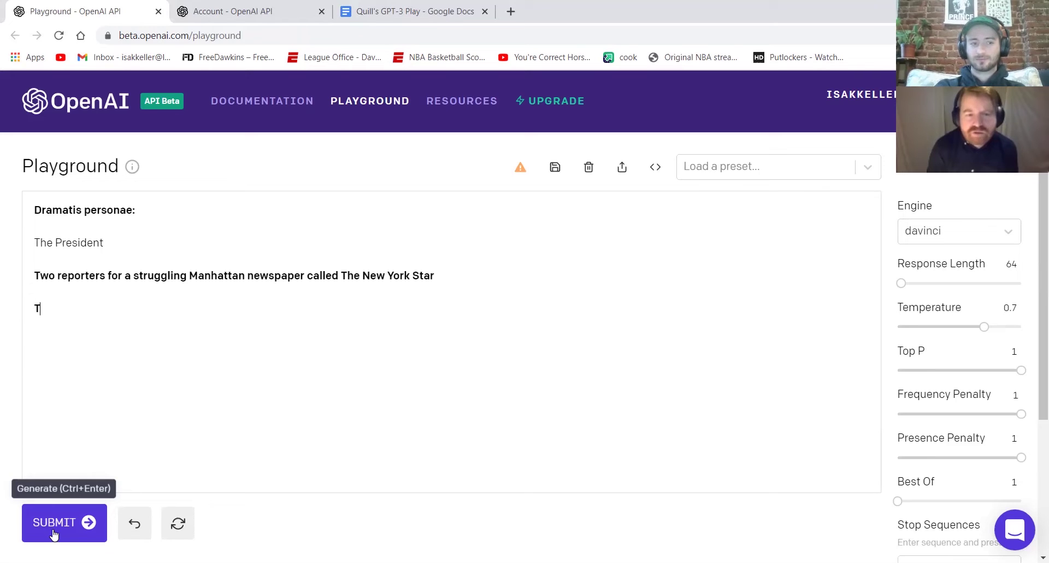
text(he)
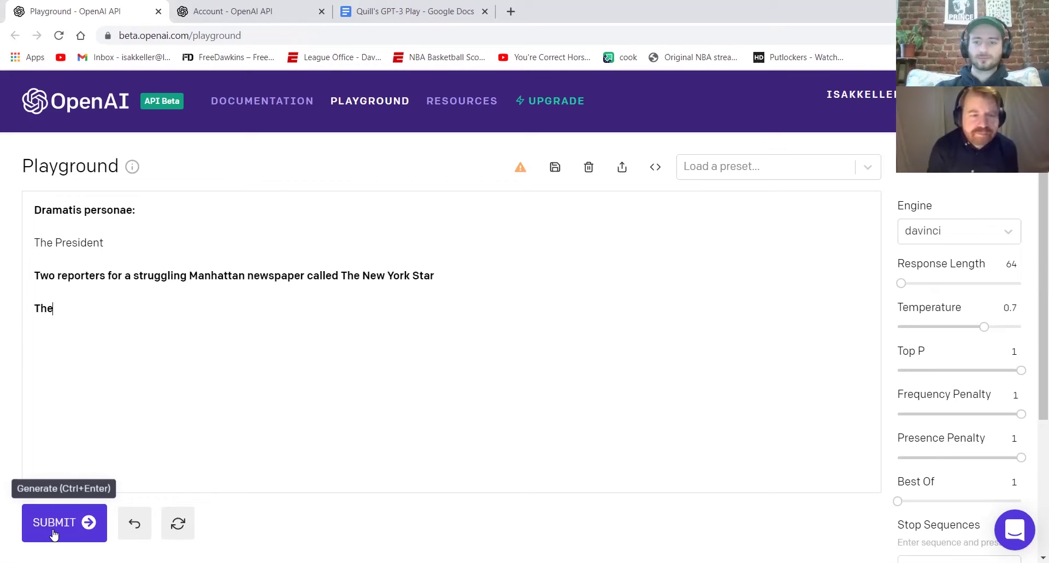
click(53, 530)
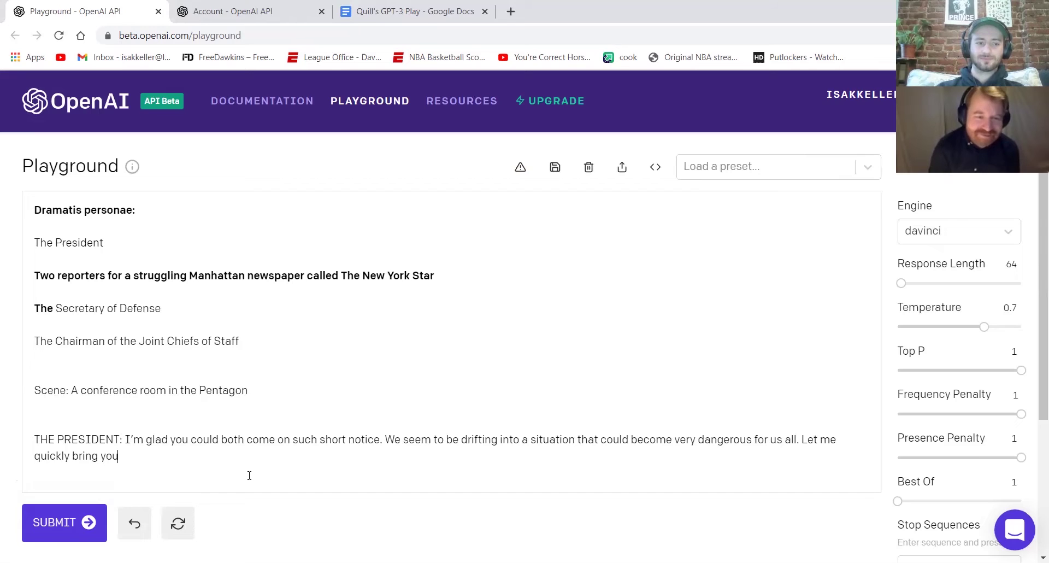
Cut the generated text back to "The Secretary" and raise the temperature to 0.85.
drag(249, 475, 106, 304)
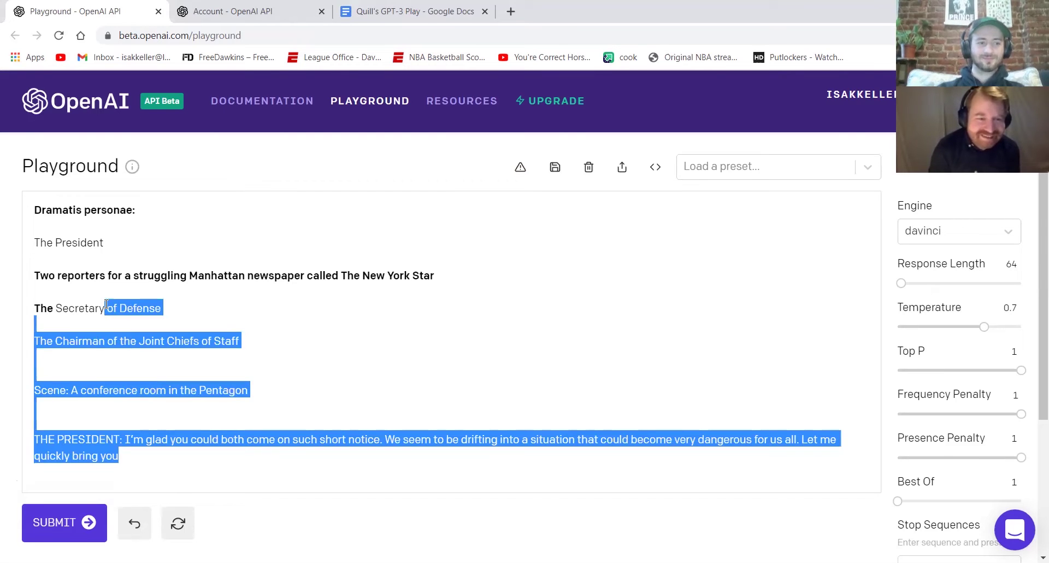
key(BackSpace)
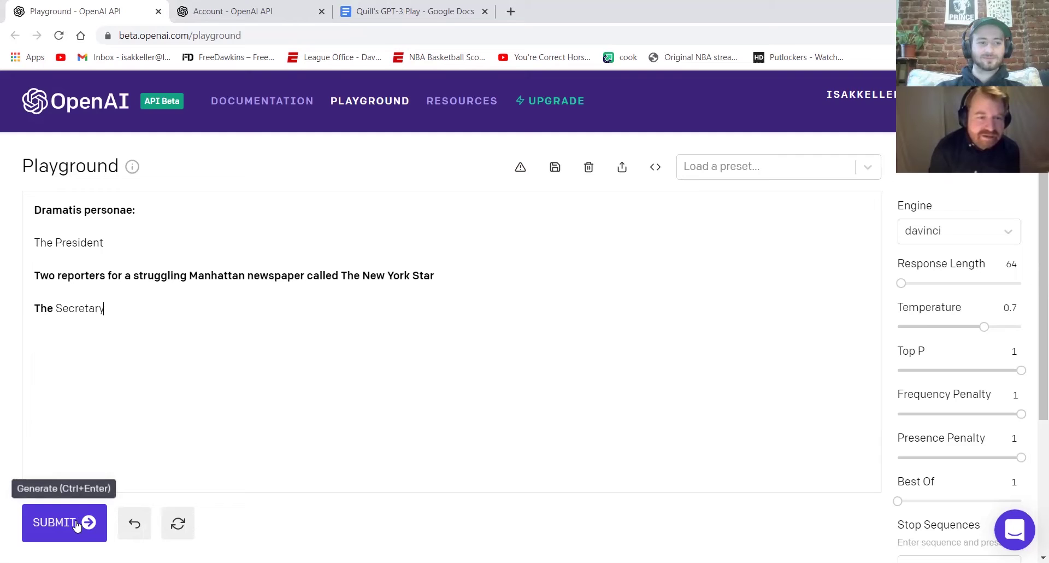
key(Return)
key(Return)
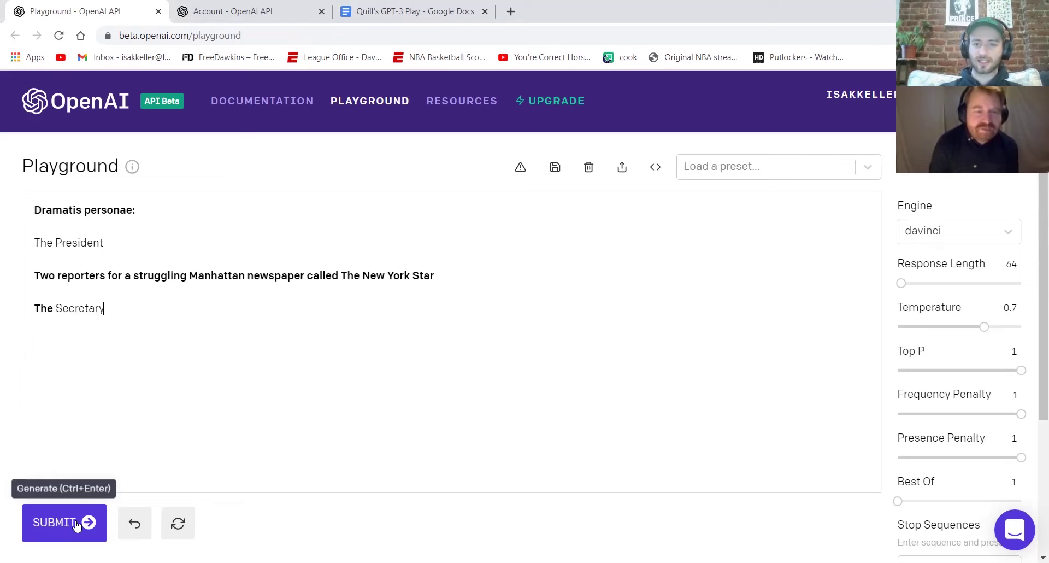
drag(983, 327, 1002, 325)
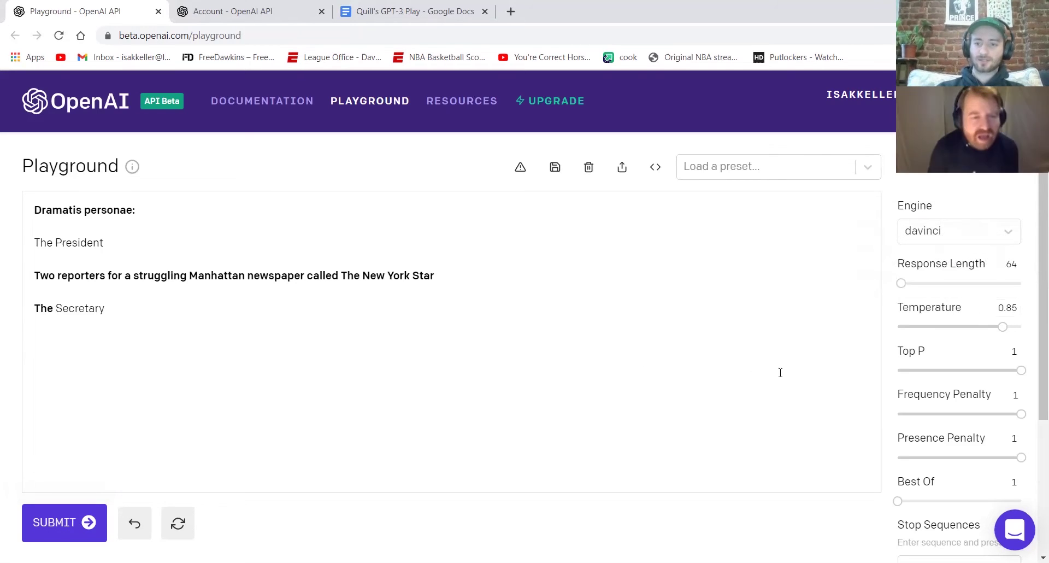
Set the temperature to 0.7, add a comma after "The Secretary" and generate a continuation.
double_click(1008, 308)
text(0.8)
key(BackSpace)
key(BackSpace)
key(BackSpace)
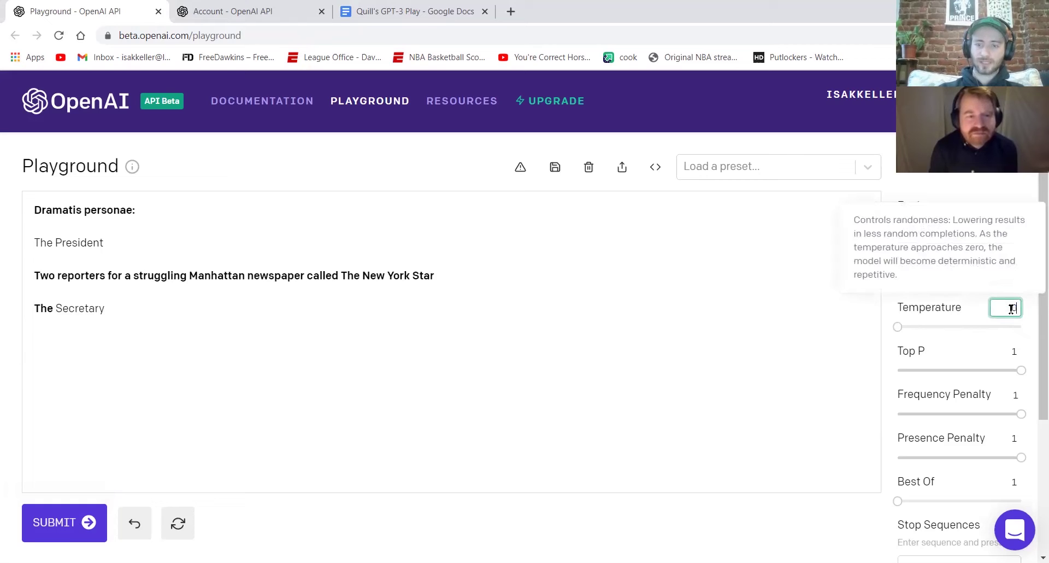
text(0.7)
click(518, 308)
text(,)
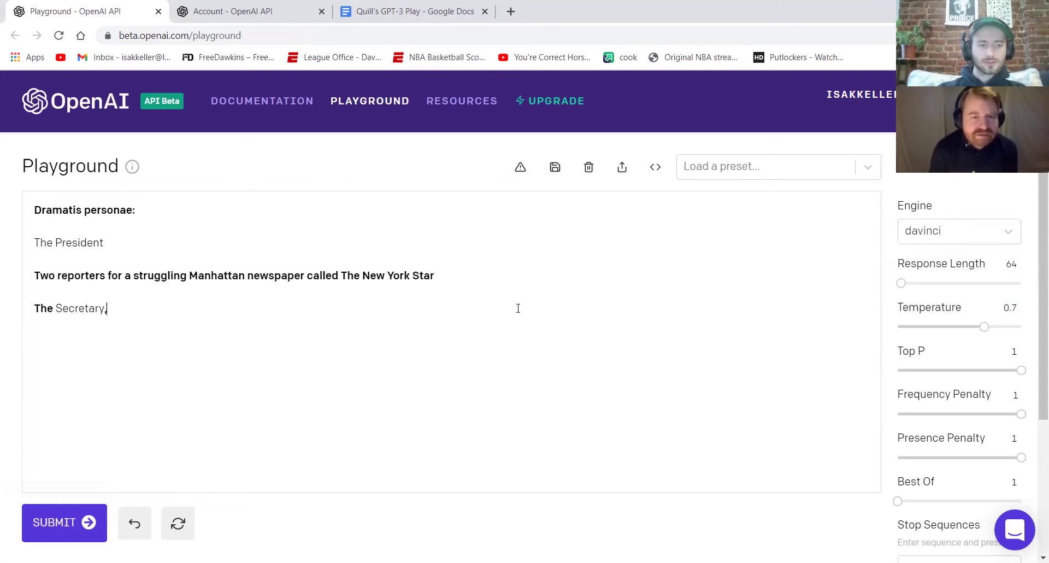
click(65, 524)
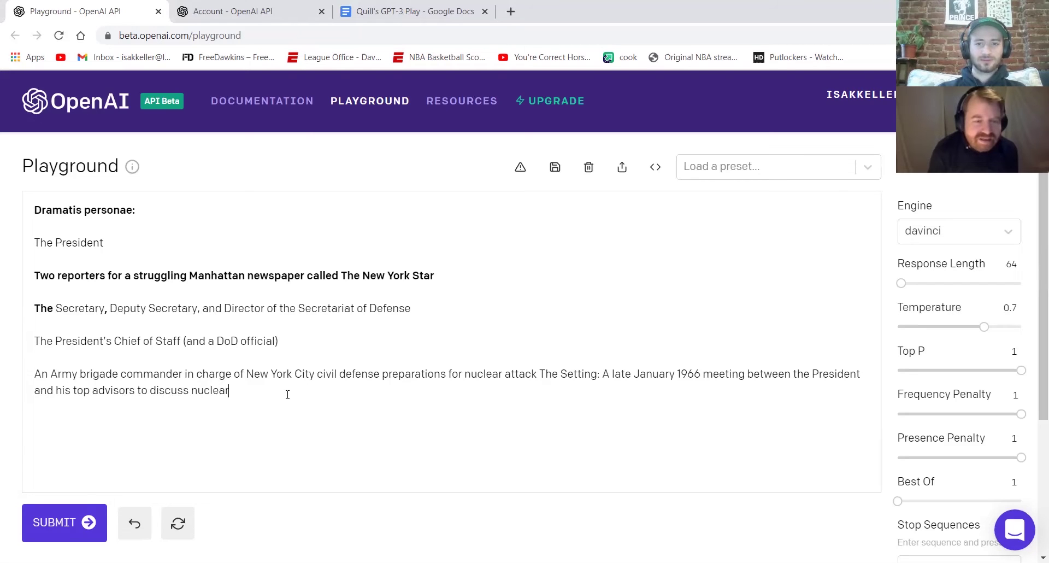
Replace the text generated after "The Secretary," with a new completion at temperature 0.9 and dismiss the sensitive-content notice.
drag(287, 393, 107, 302)
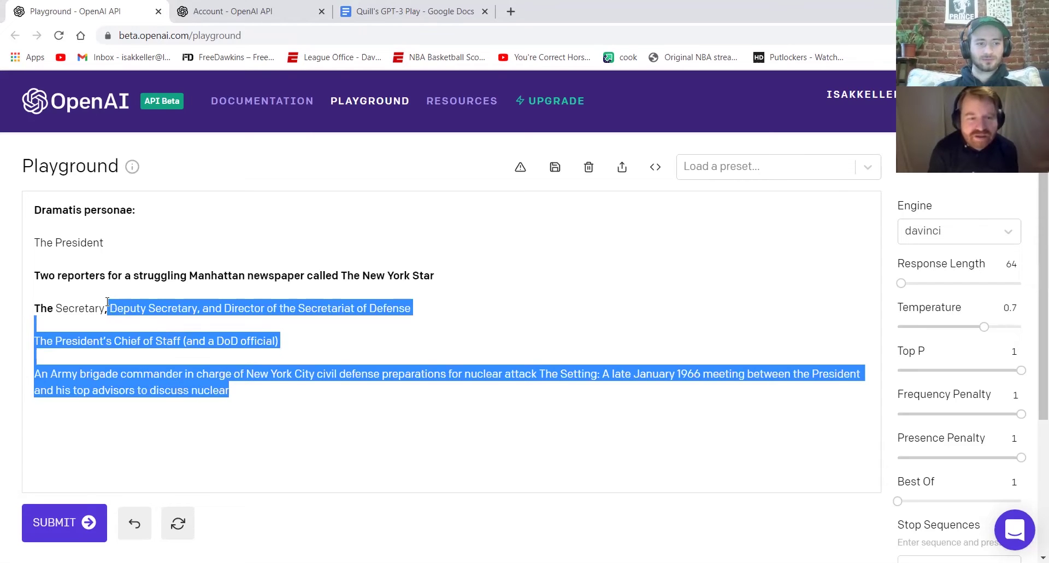
key(BackSpace)
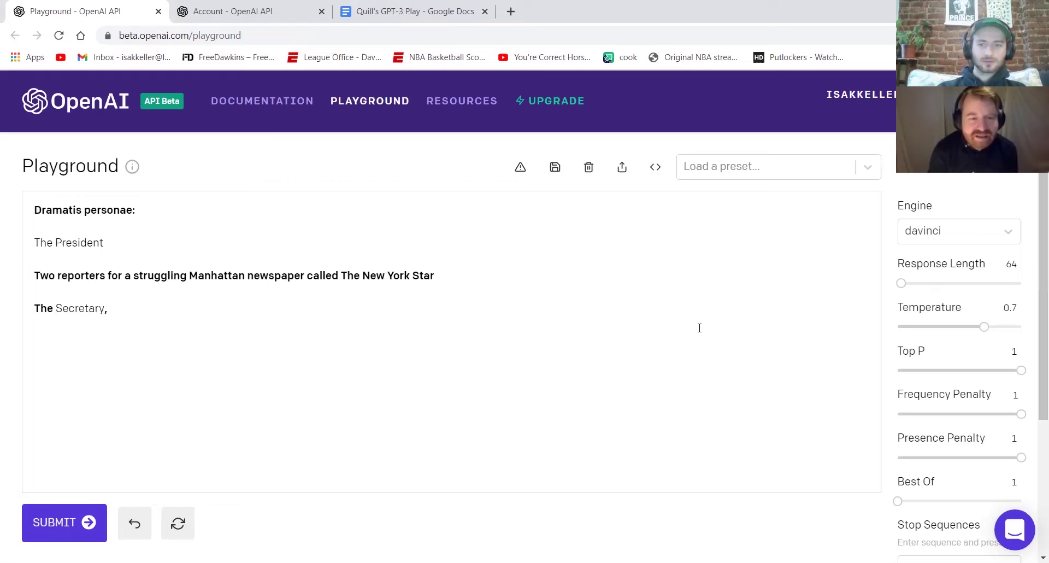
click(1007, 308)
key(BackSpace)
key(BackSpace)
text(.9)
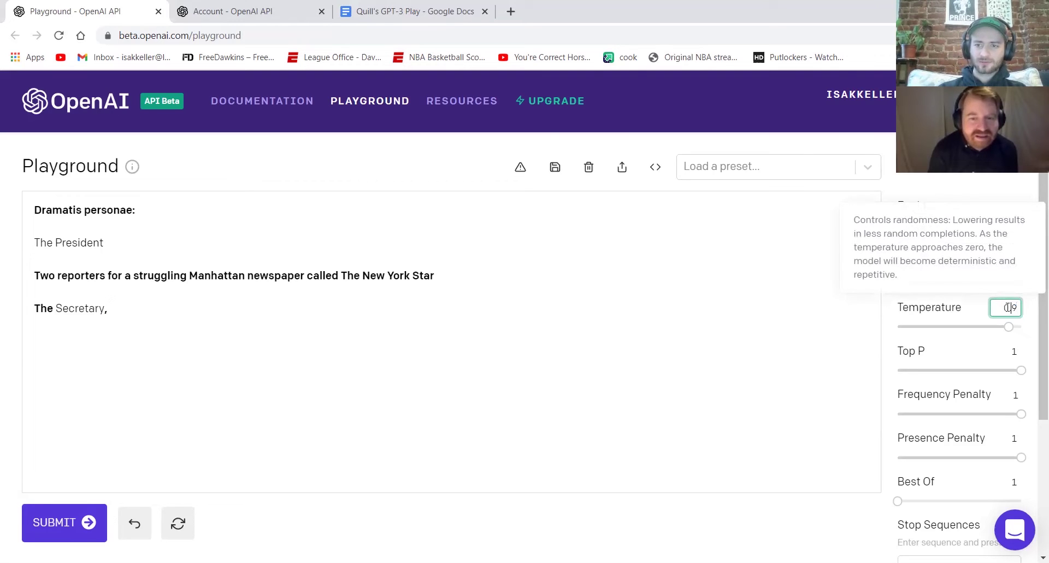
click(265, 311)
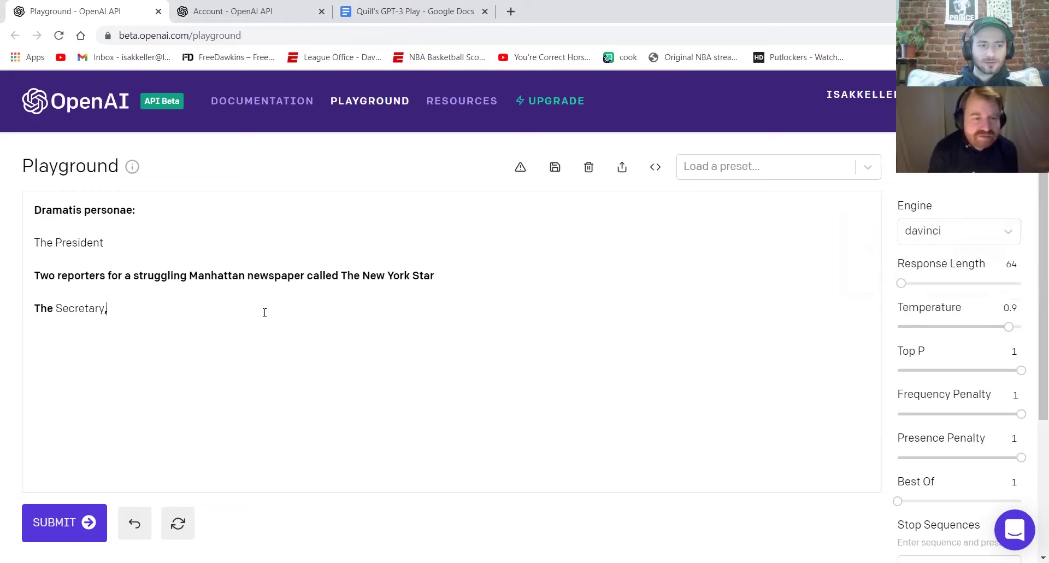
click(45, 535)
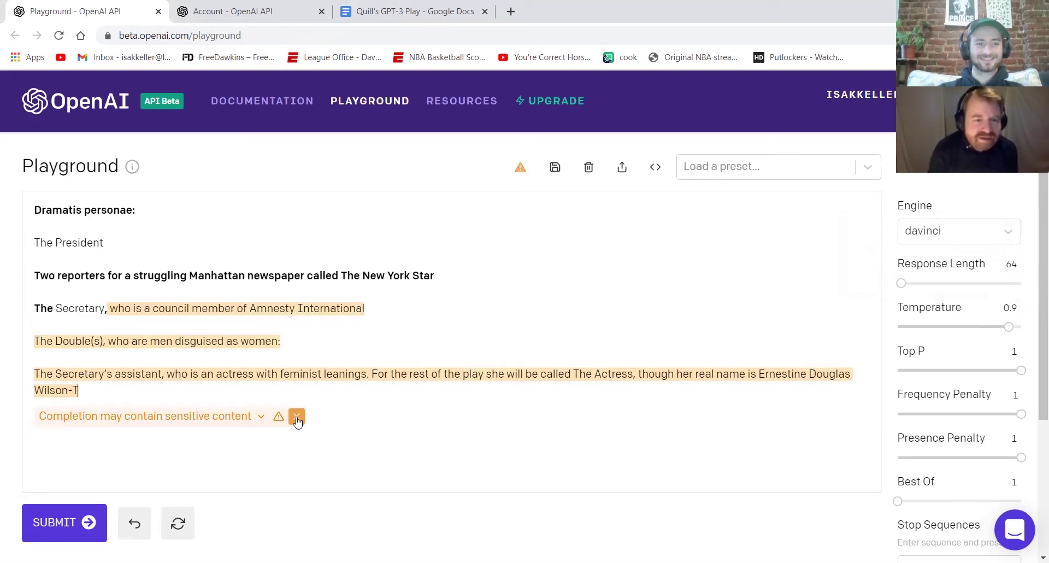
click(297, 419)
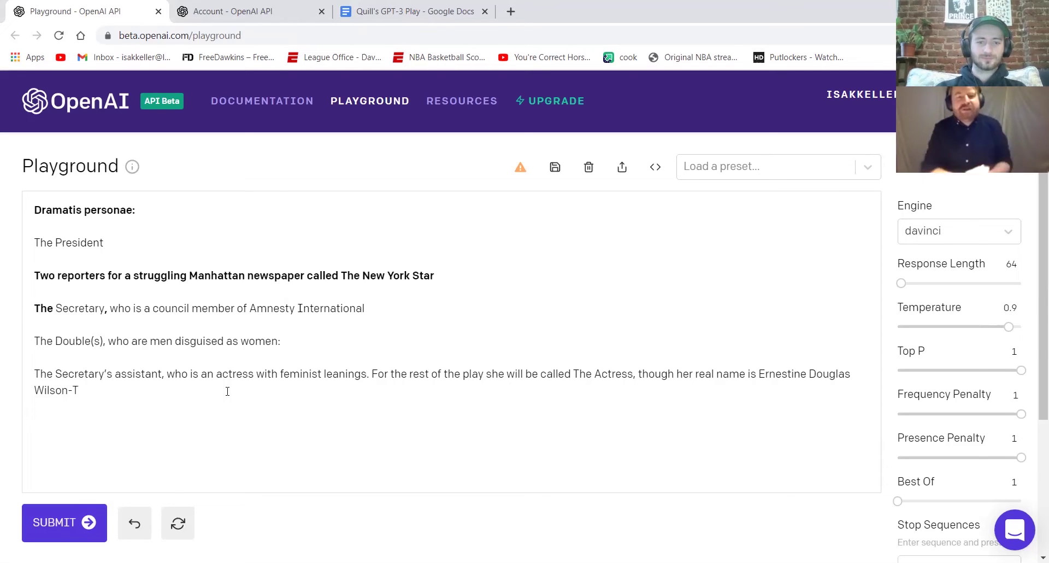
Remove the trailing "-T" from the last cast entry and add the heading "Scene One:" below it.
key(BackSpace)
key(BackSpace)
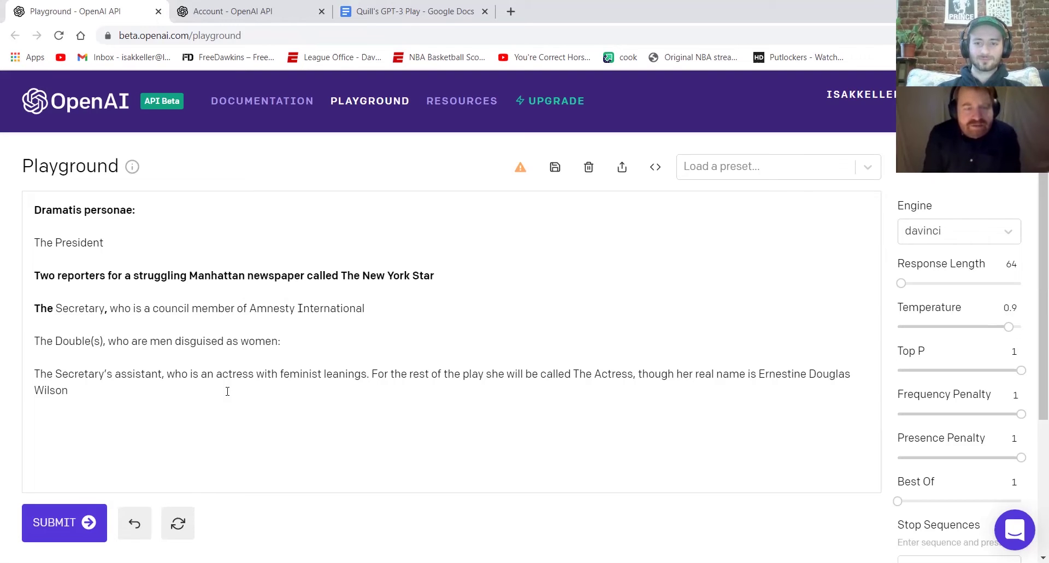
key(Return)
text(Sc=en)
key(BackSpace)
key(BackSpace)
key(BackSpace)
text(e)
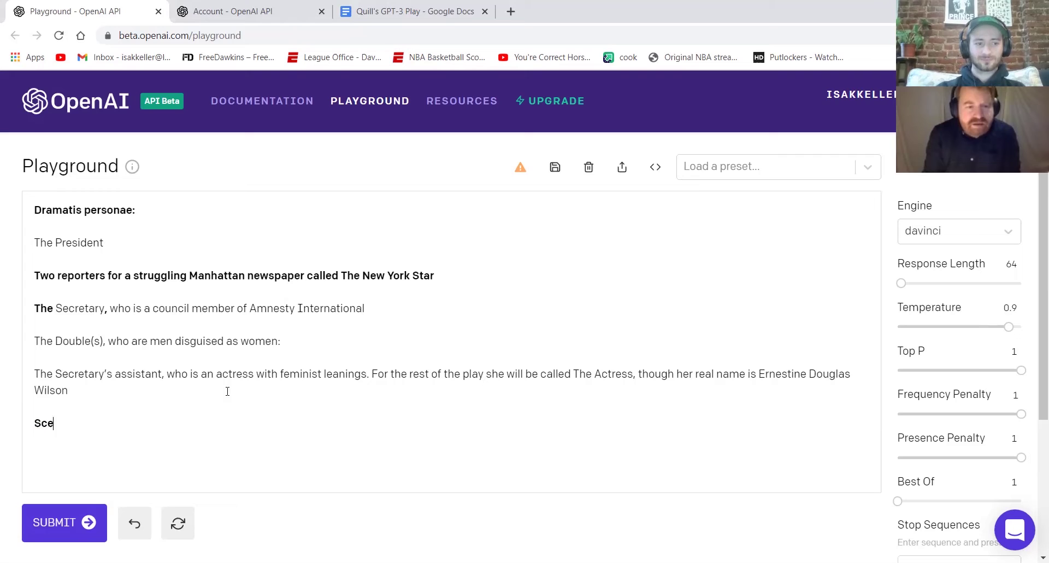
text(ne 1)
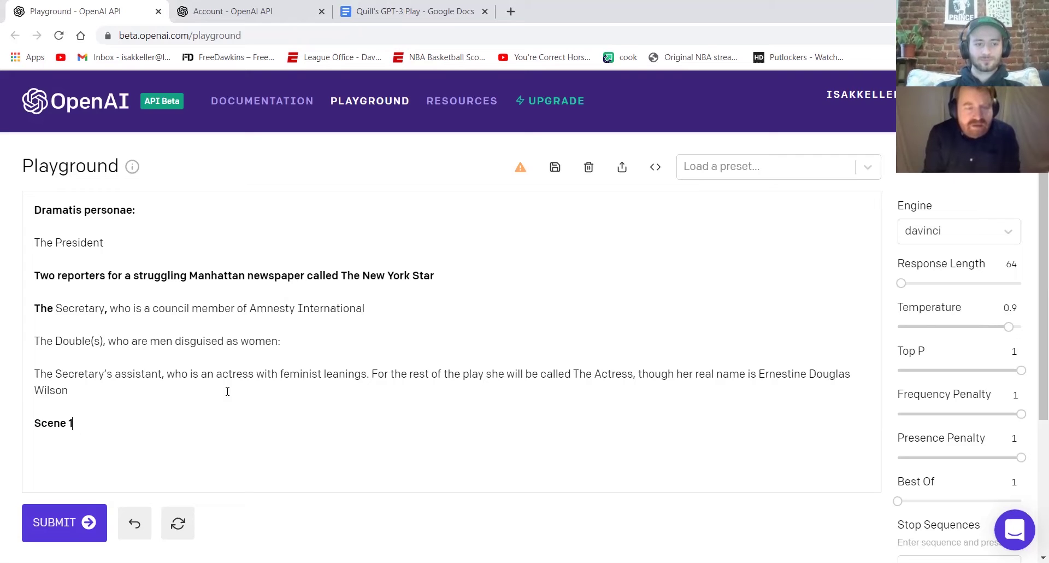
key(BackSpace)
text(One:)
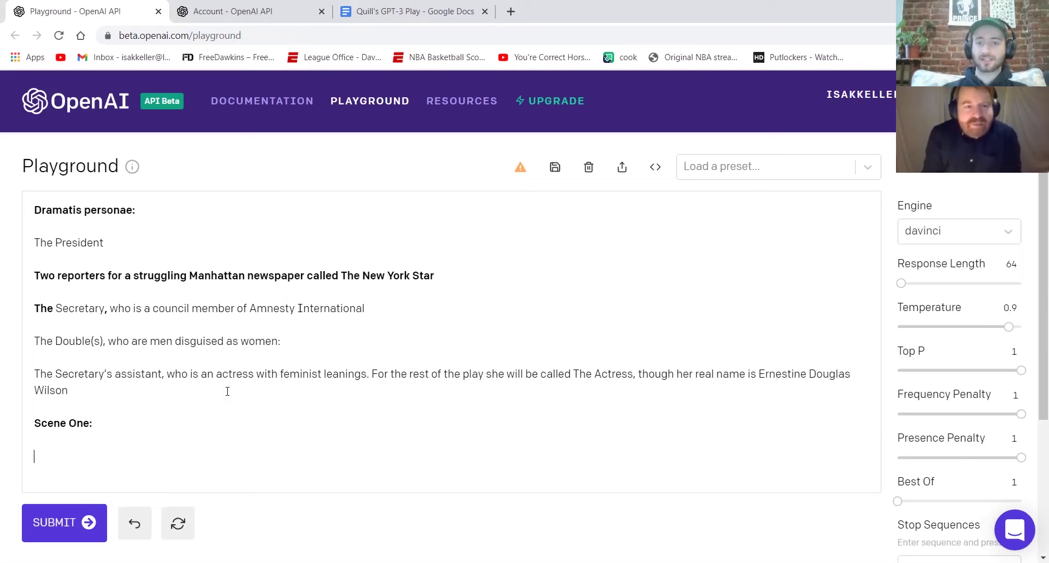
Open the scene with "Lights up on" below the heading and generate the rest of the stage direction.
text(Lights up on)
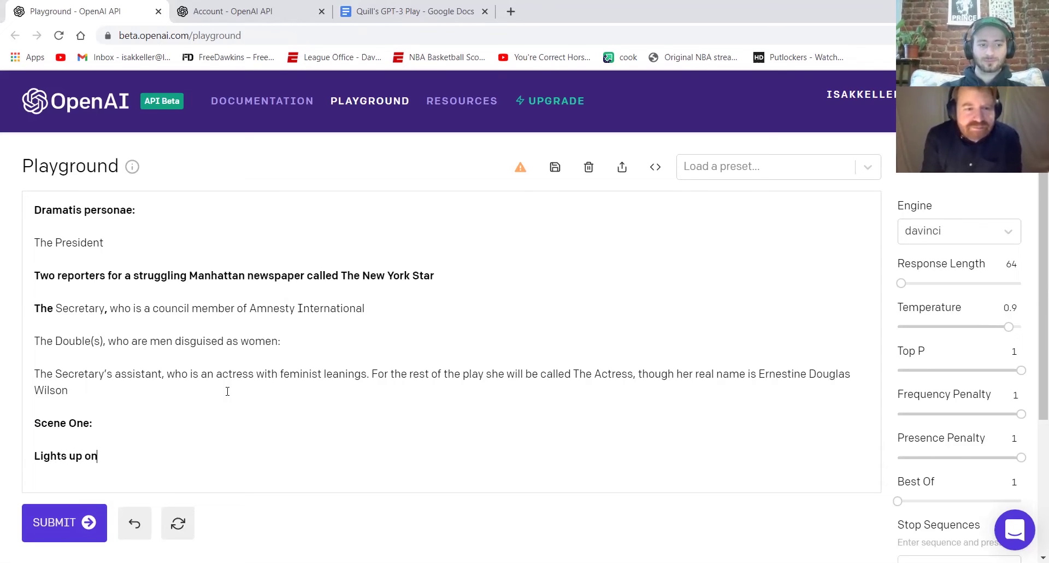
click(62, 523)
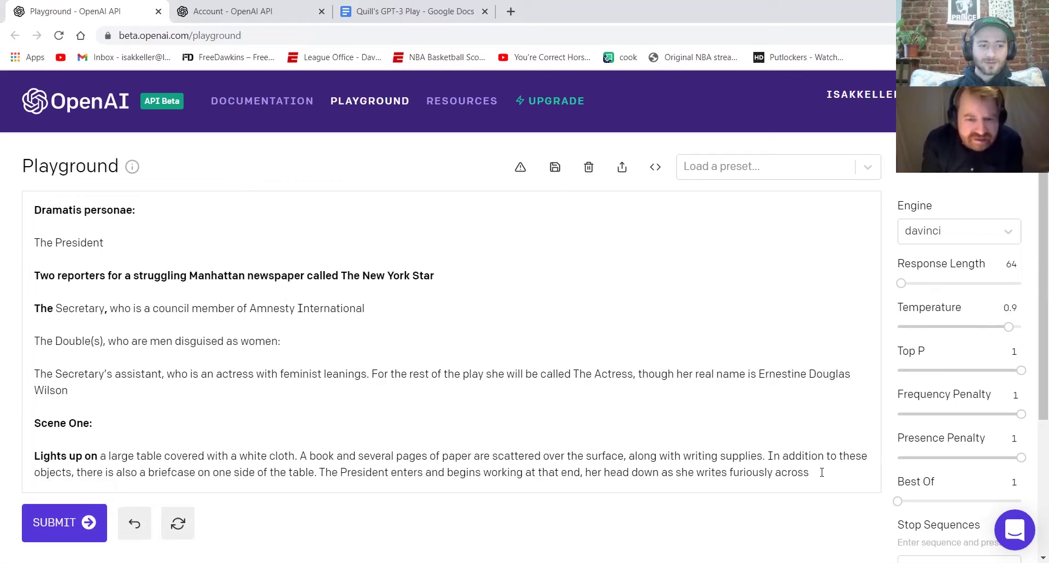
Set the response length to 250, extend the scene with another completion and dismiss the sensitive-content notice.
click(1010, 264)
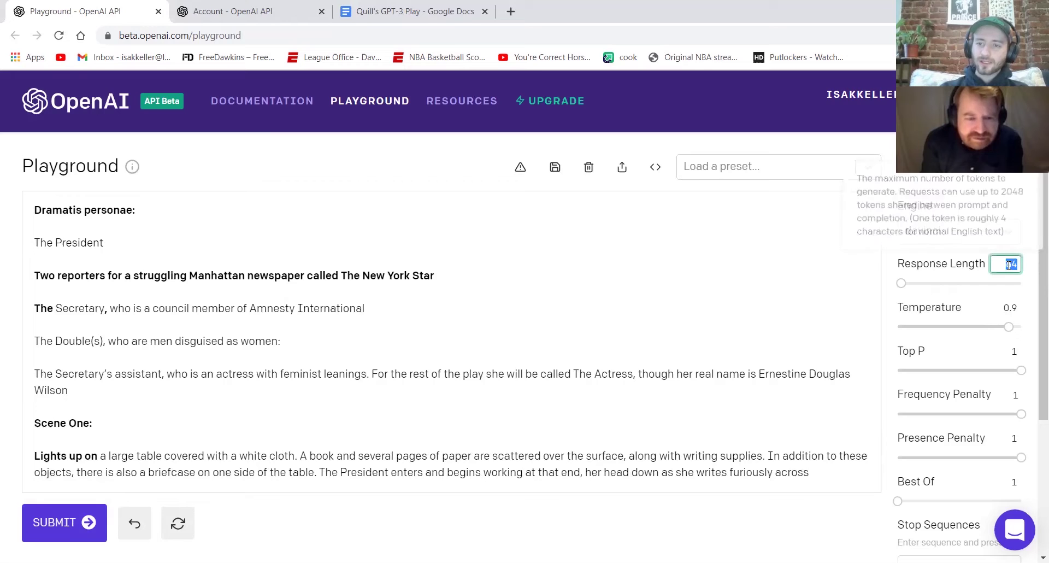
text(1250)
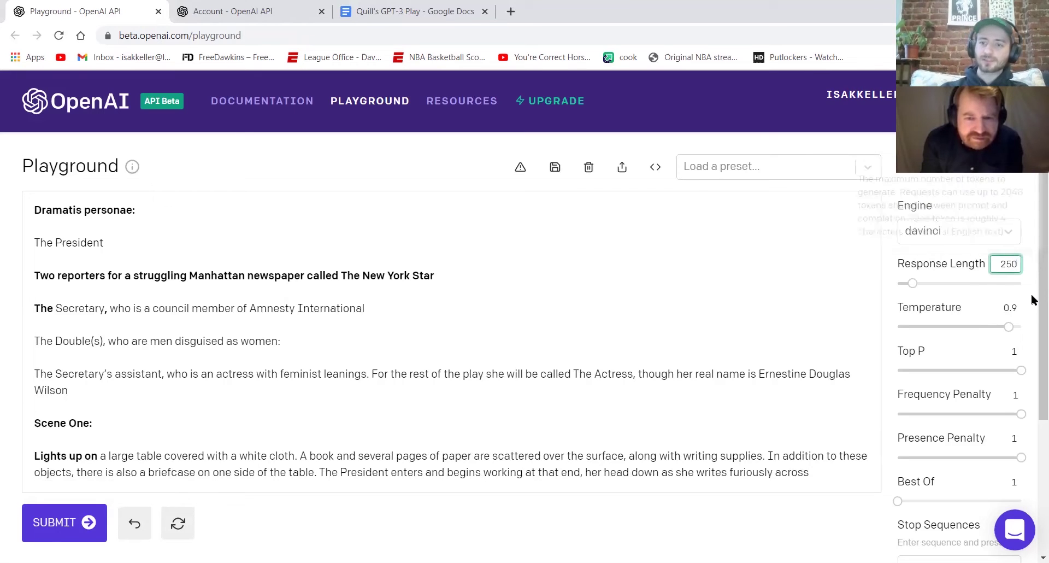
scroll(1031, 297, down, 1)
click(815, 471)
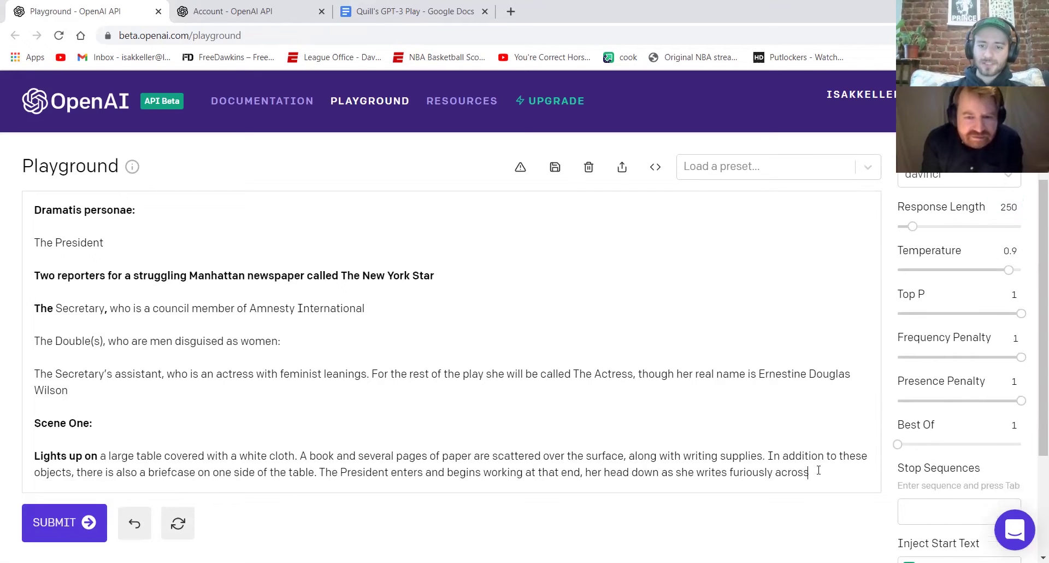
click(57, 534)
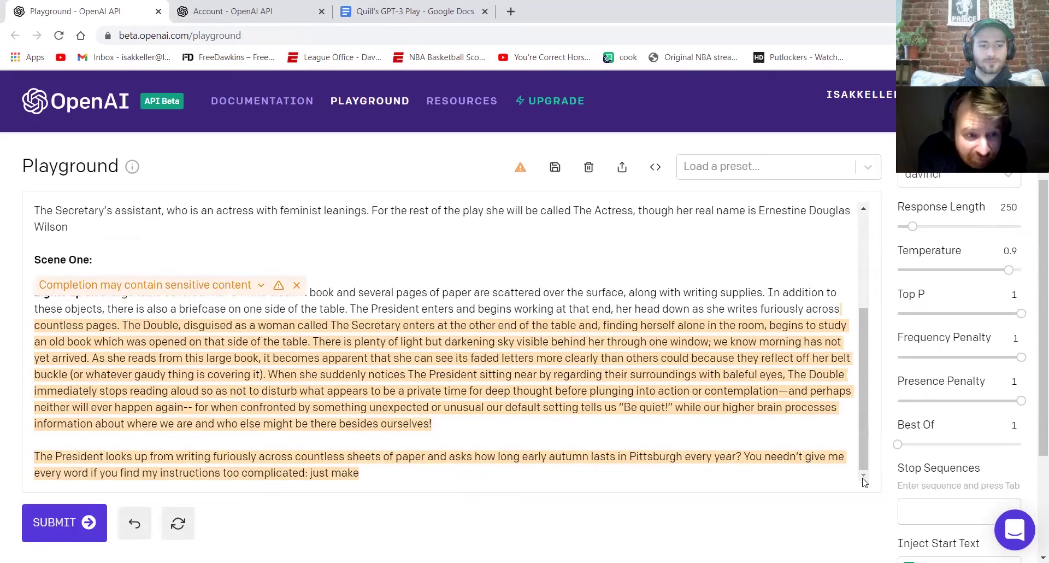
click(297, 285)
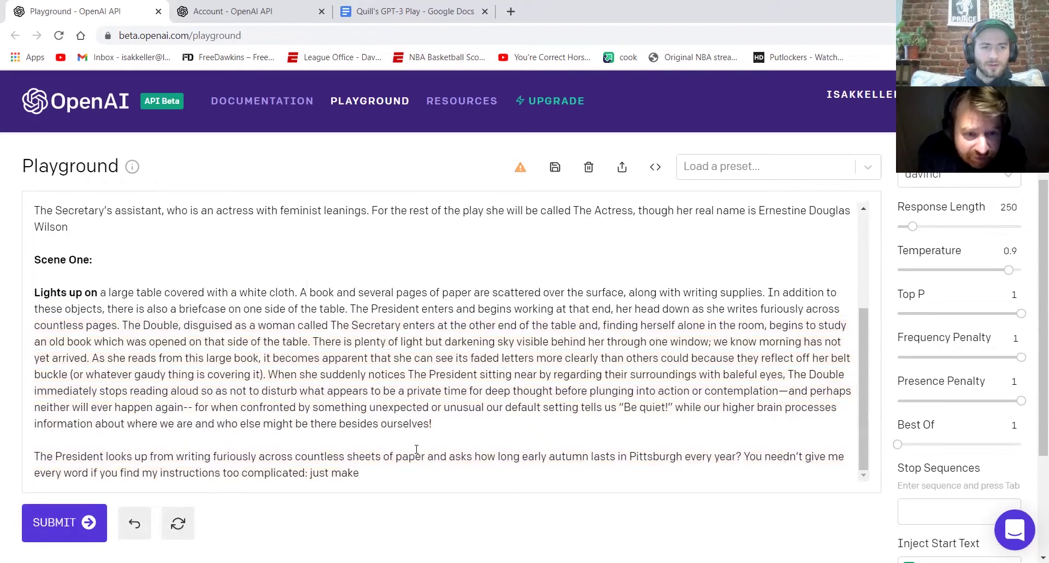
click(412, 473)
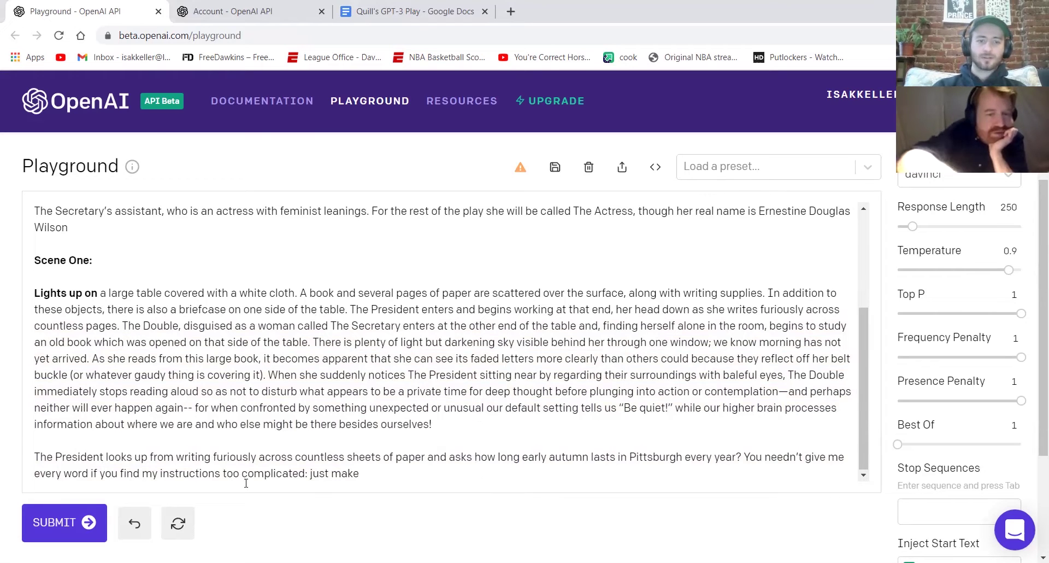
Copy everything from "Scene One:" to the end of the text into the play's empty Google Docs document.
drag(415, 469, 34, 263)
key(ctrl+c)
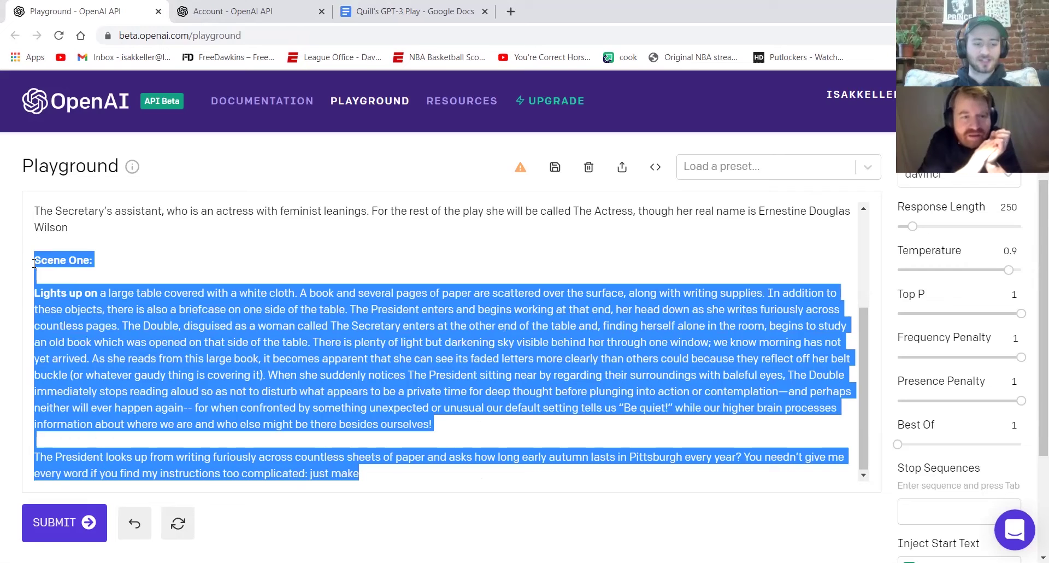
click(415, 11)
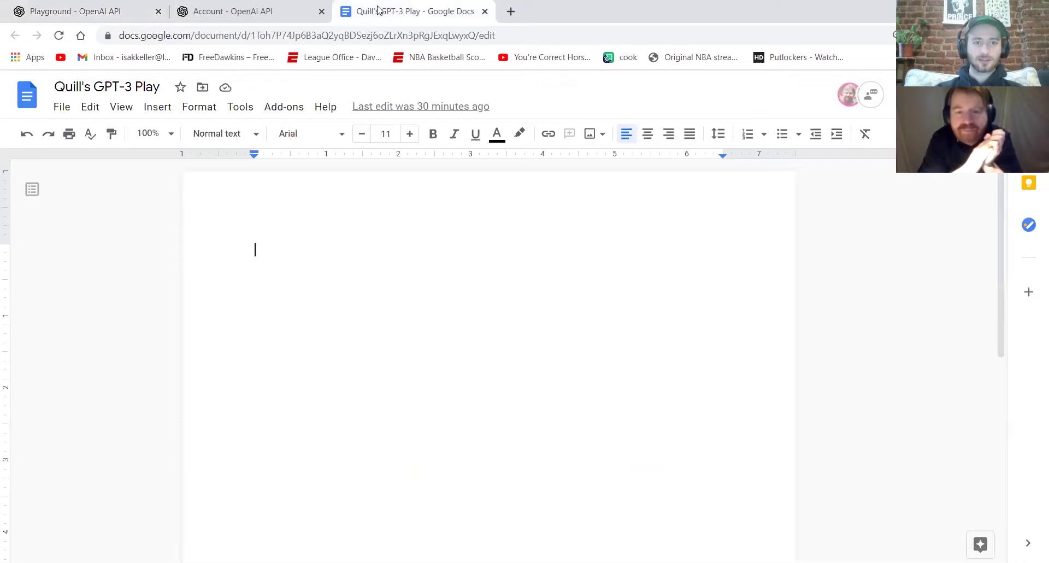
key(ctrl+v)
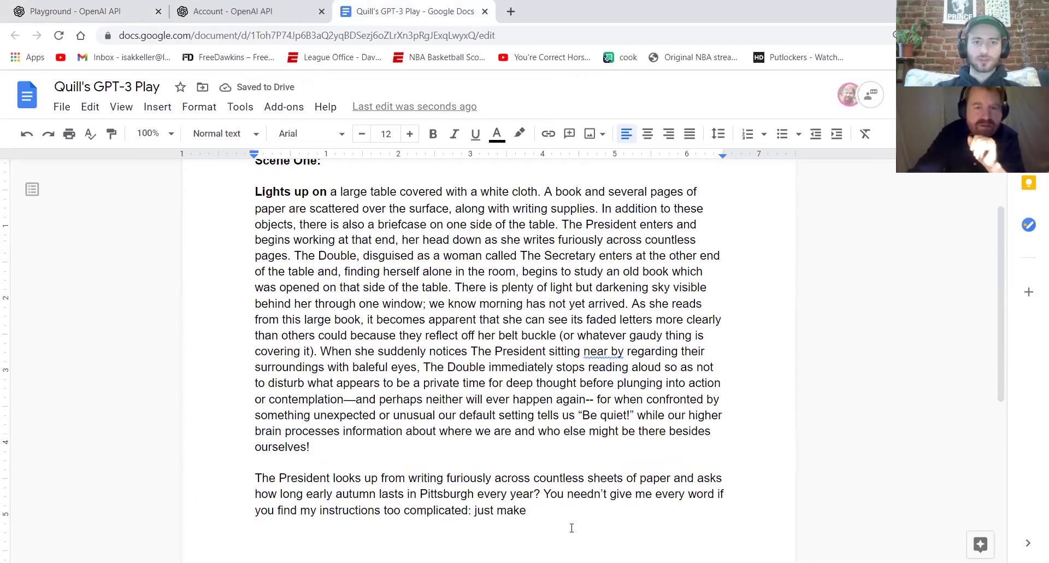
Copy the cast list from "Dramatis personae:" through the Secretary's assistant entry in the Playground and paste it above "Scene One:" in the Google Docs document.
click(68, 6)
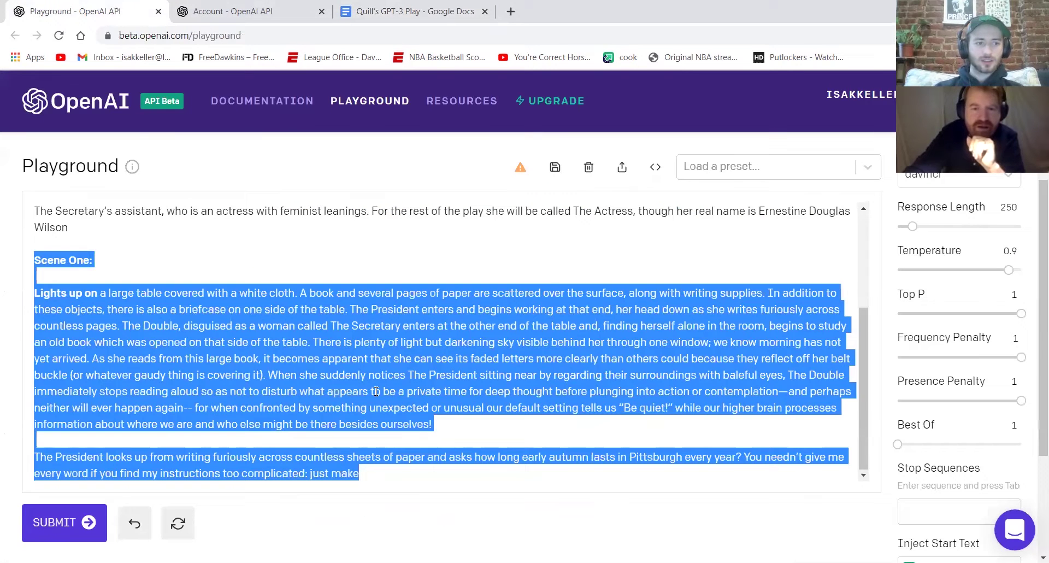
click(499, 302)
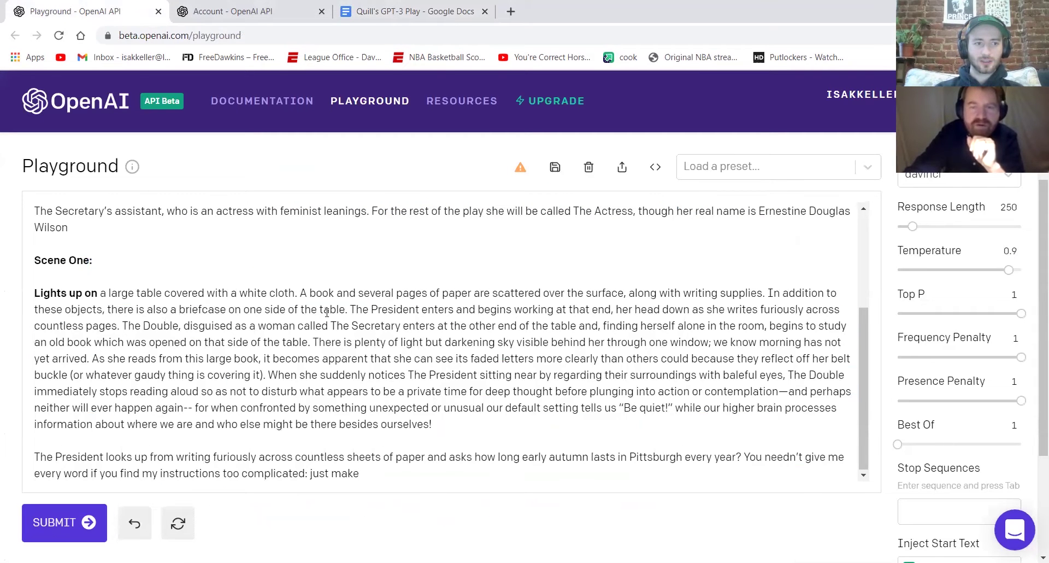
key(Up)
key(Up)
key(Up)
key(Up)
key(Up)
key(Up)
key(Up)
key(Up)
key(Up)
key(Up)
key(Up)
key(Up)
key(Up)
key(Up)
key(Up)
key(Up)
key(Up)
key(Up)
key(Up)
key(Up)
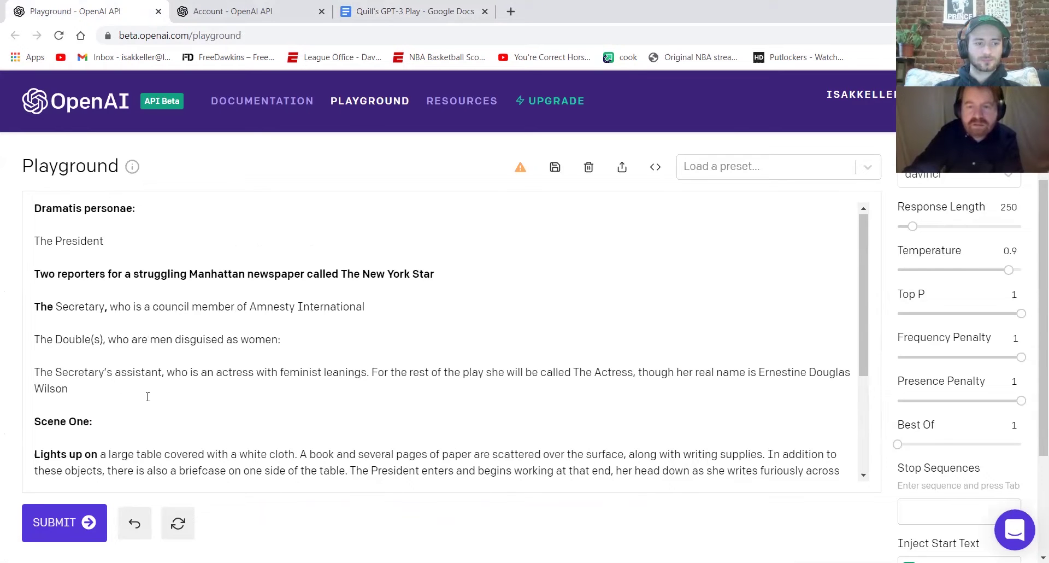
drag(110, 385, 0, 199)
key(ctrl+c)
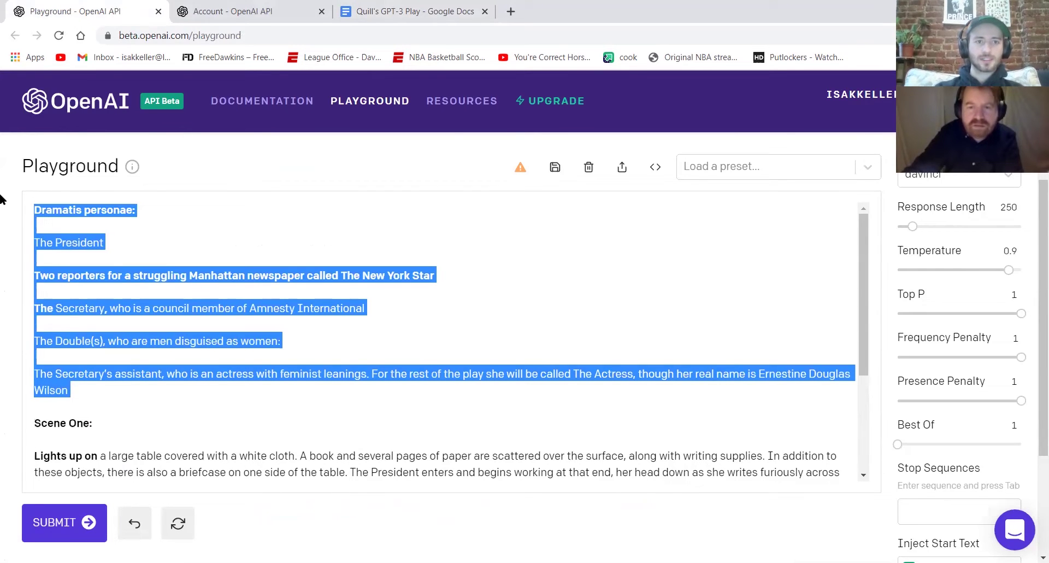
click(415, 8)
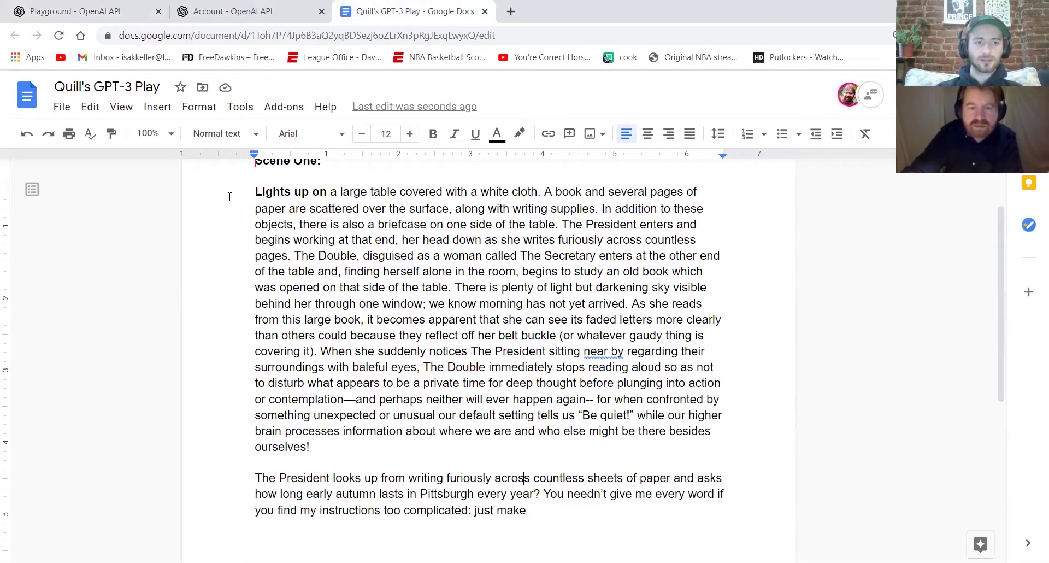
scroll(229, 197, up, 1)
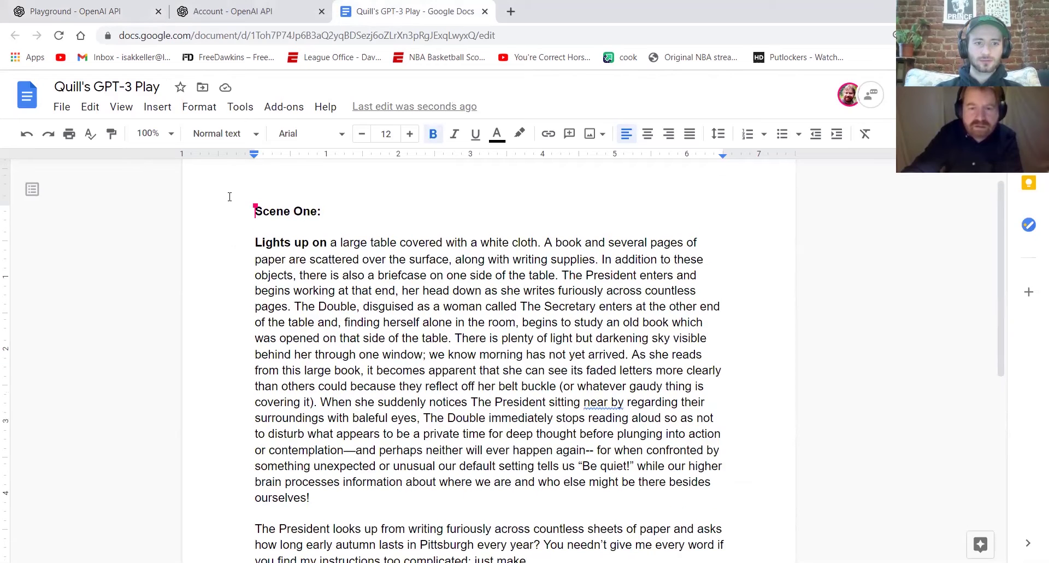
key(Return)
key(ctrl+v)
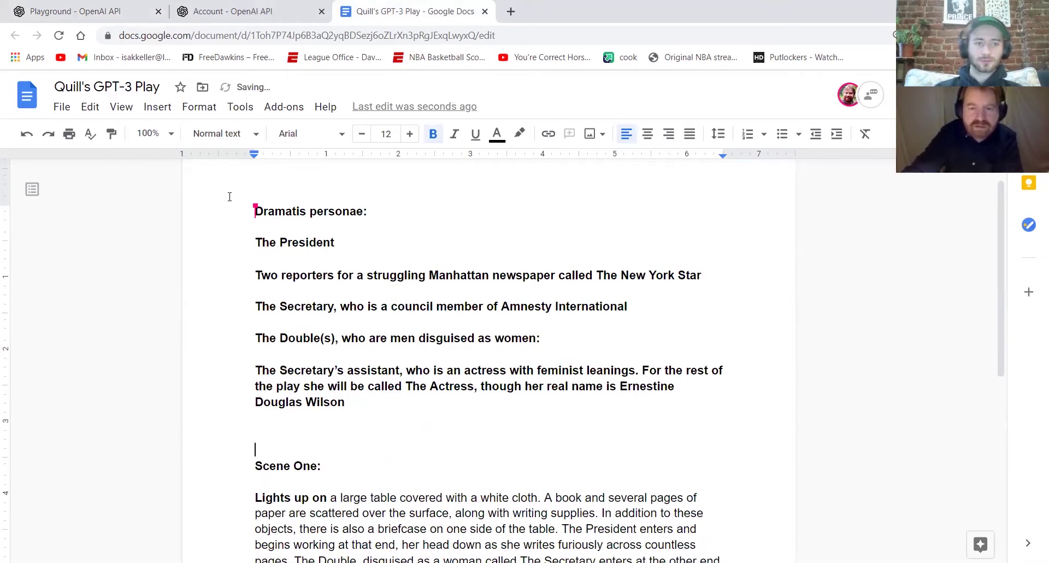
Switch back to the OpenAI Playground and view the end of the Scene One text.
key(ctrl+1)
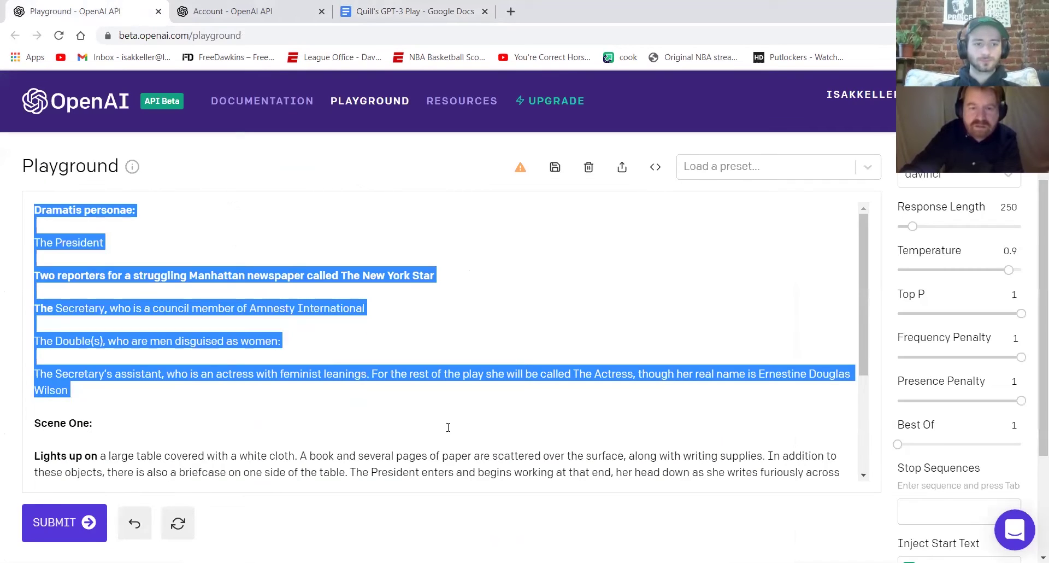
click(343, 426)
scroll(343, 427, down, 2)
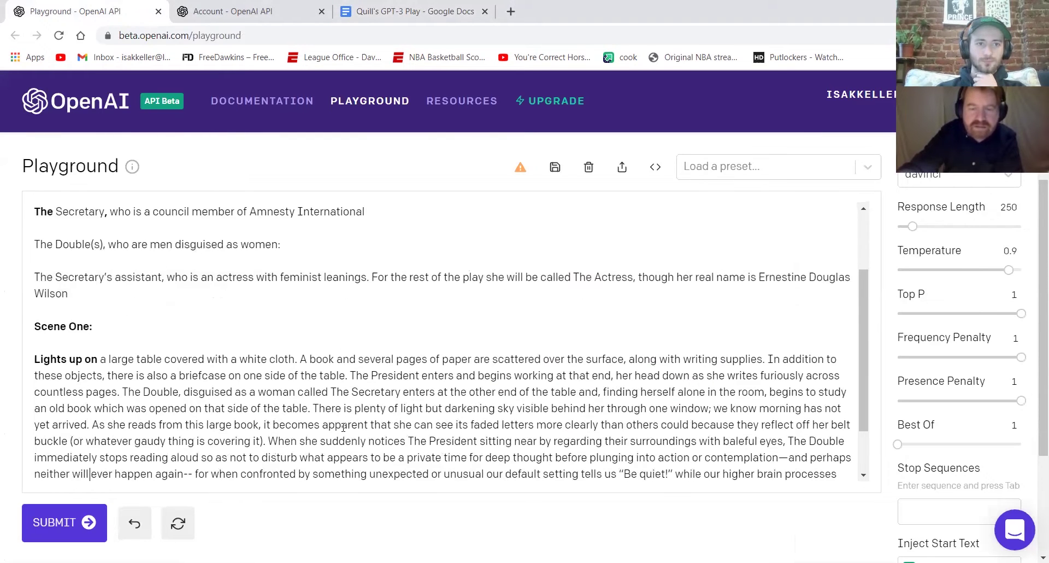
click(415, 11)
click(82, 11)
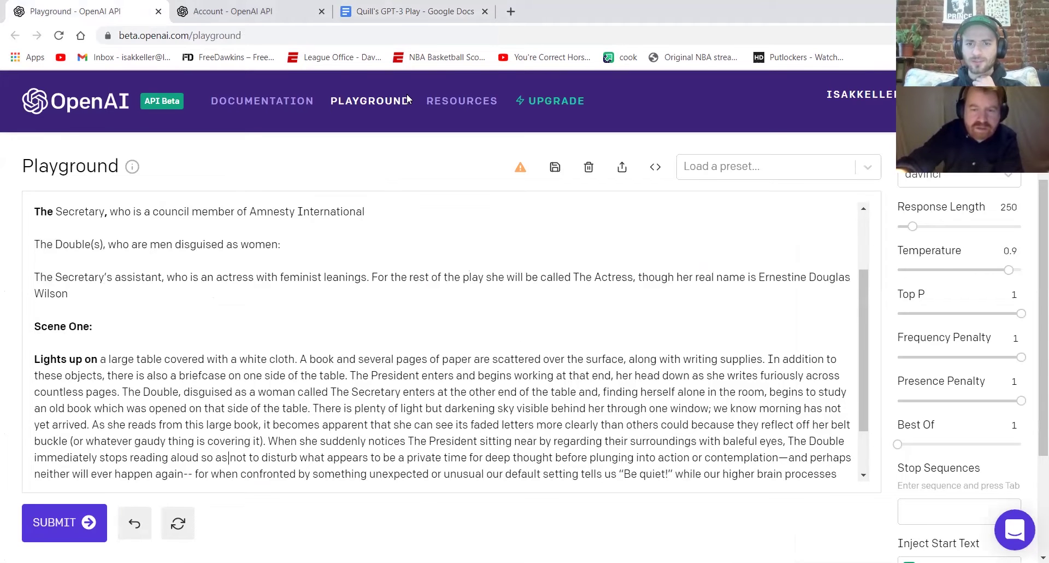
scroll(863, 437, down, 2)
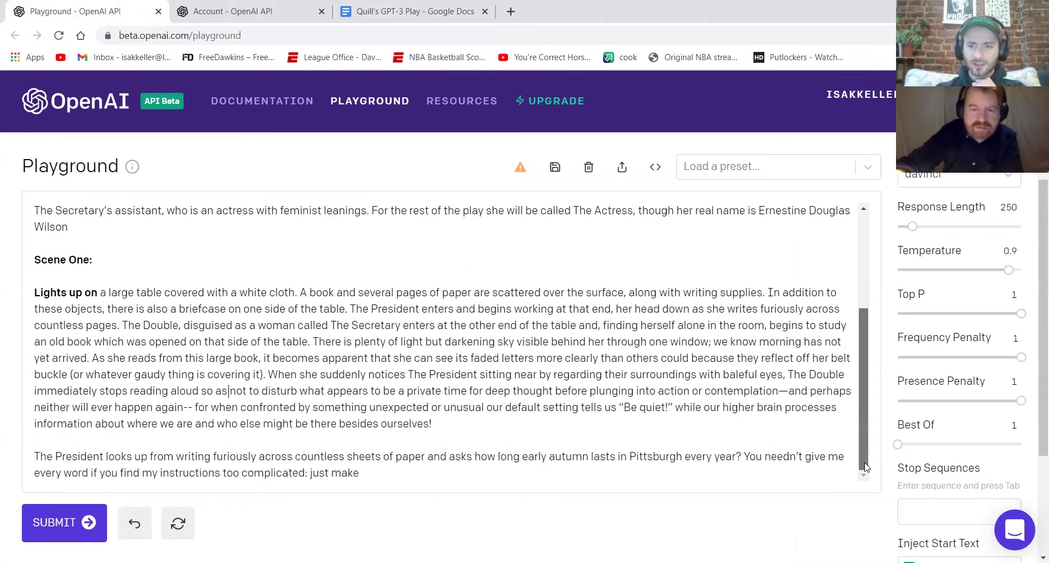
scroll(864, 472, up, 3)
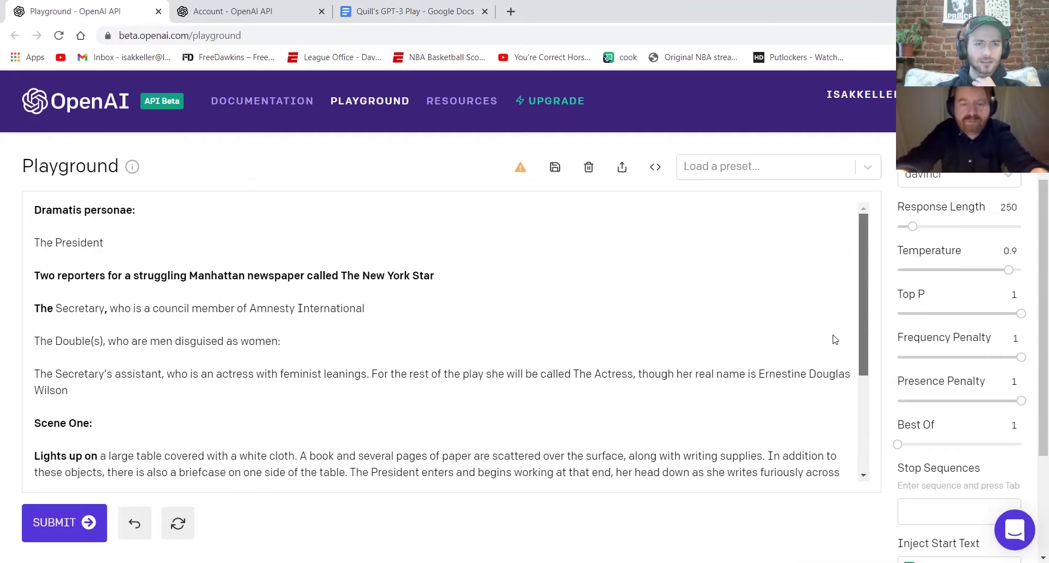
scroll(832, 338, down, 2)
scroll(837, 398, down, 2)
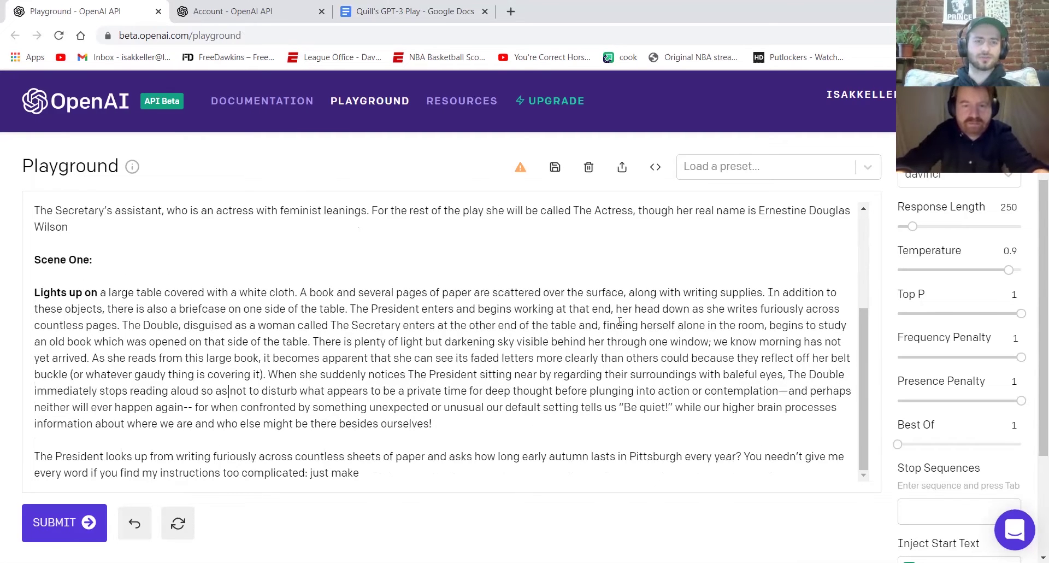
click(374, 15)
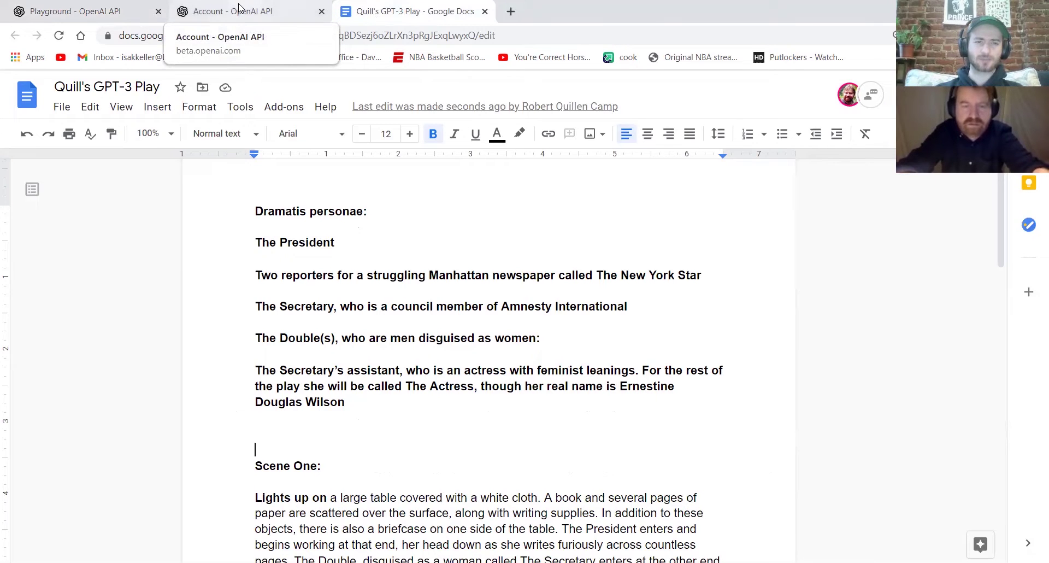
click(90, 6)
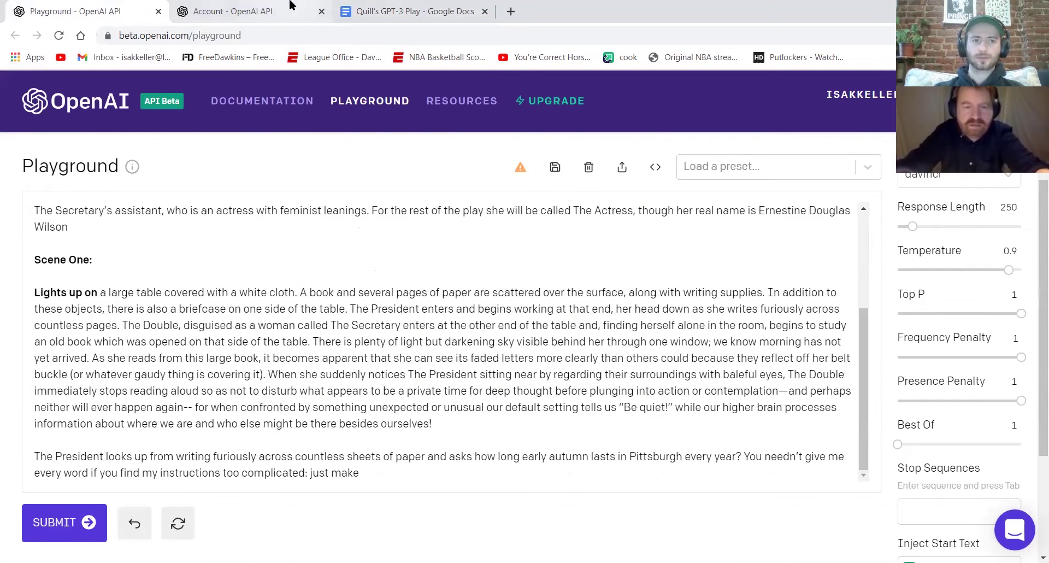
In the Google Docs document, copy the dialogue from "PRESIDENT" through THE DOUBLE's "(angrily)" line at the end of the scene.
click(384, 9)
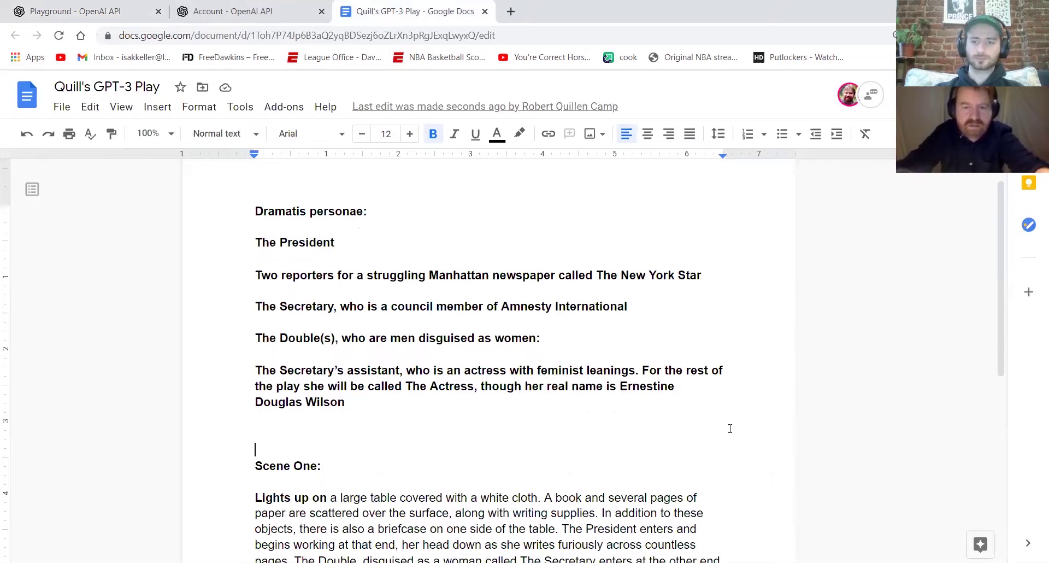
scroll(999, 338, down, 2)
scroll(1003, 383, down, 3)
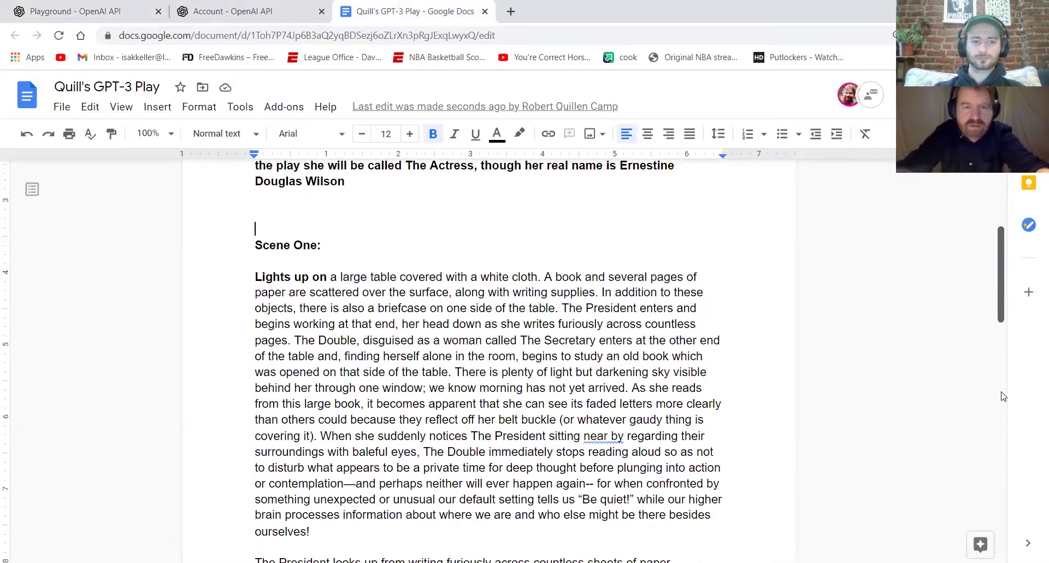
scroll(1002, 410, down, 5)
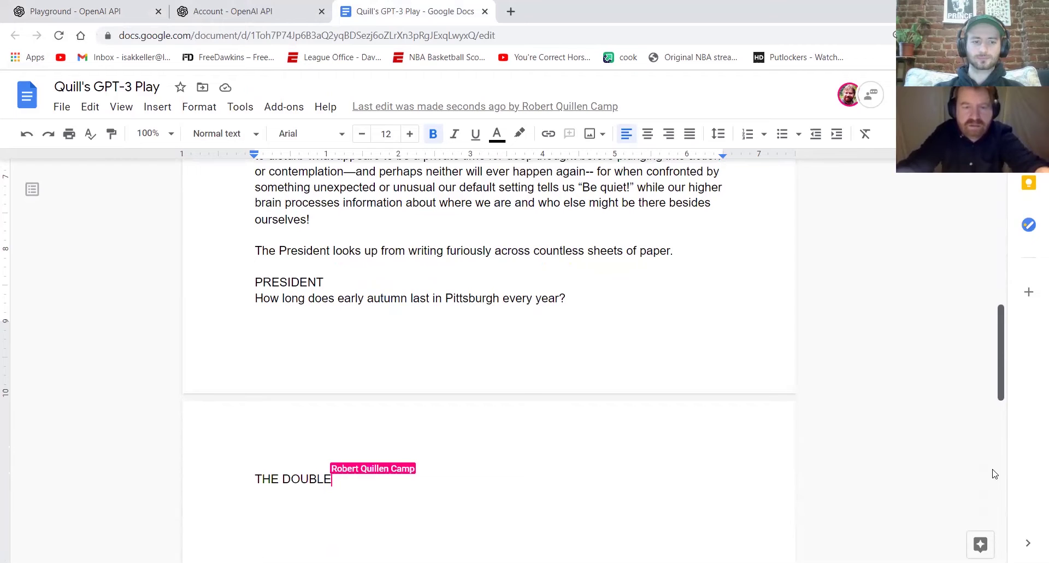
scroll(993, 473, up, 2)
scroll(993, 440, up, 1)
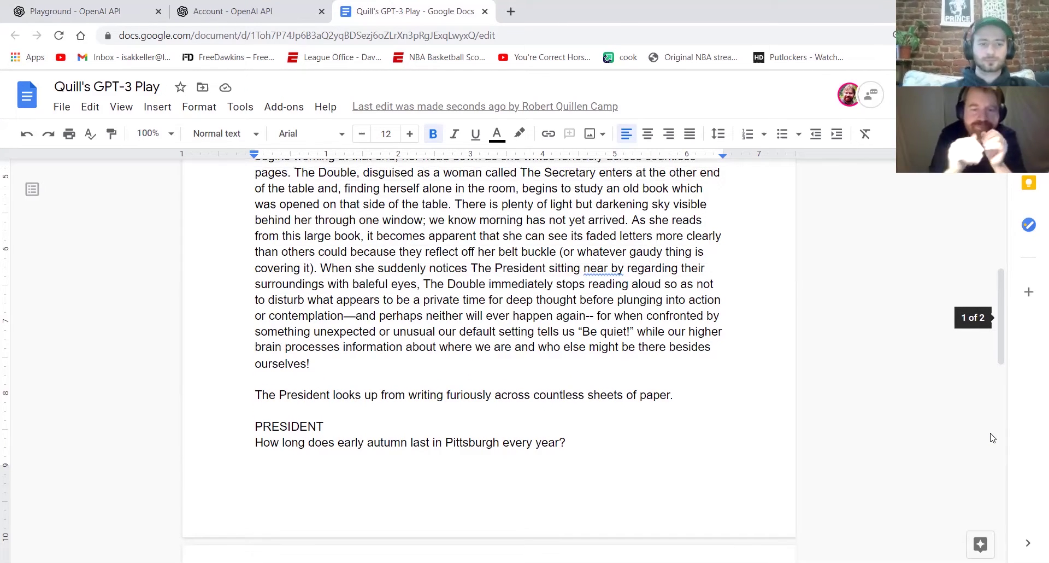
drag(252, 435, 543, 519)
key(ctrl+c)
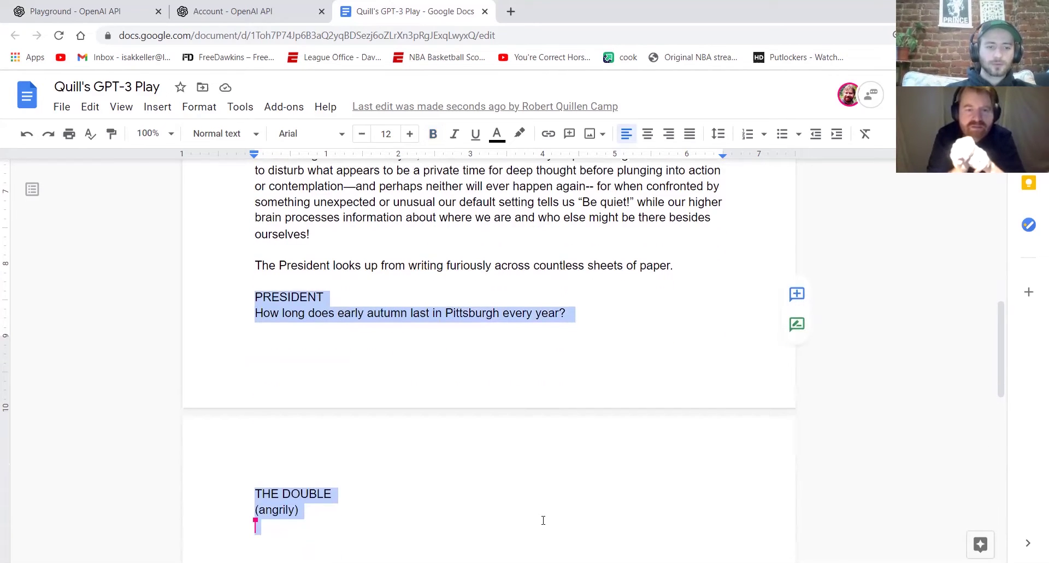
Switch to the OpenAI Playground and delete everything after "countless sheets of paper" in the last paragraph.
click(69, 11)
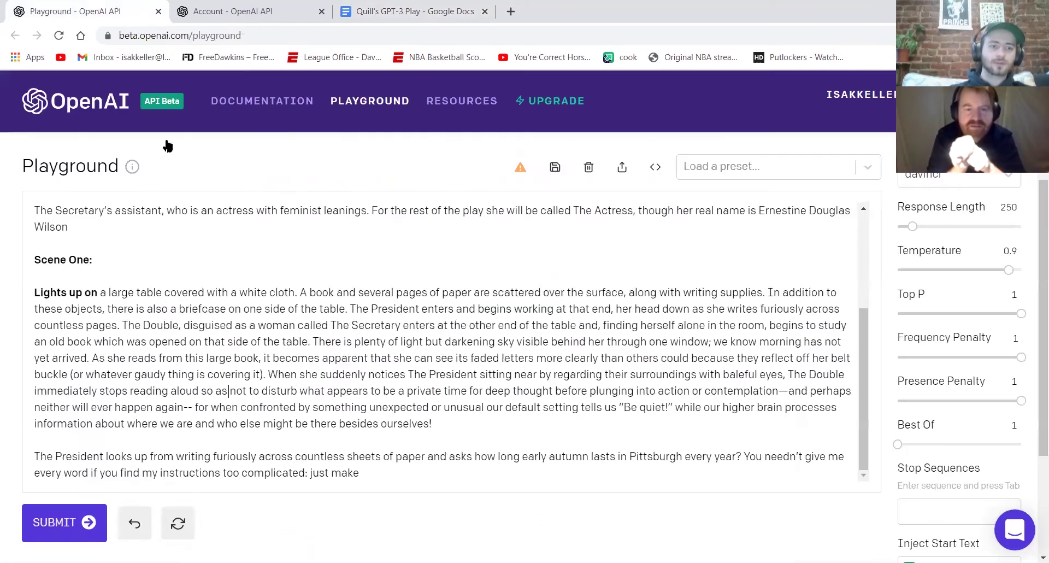
click(397, 480)
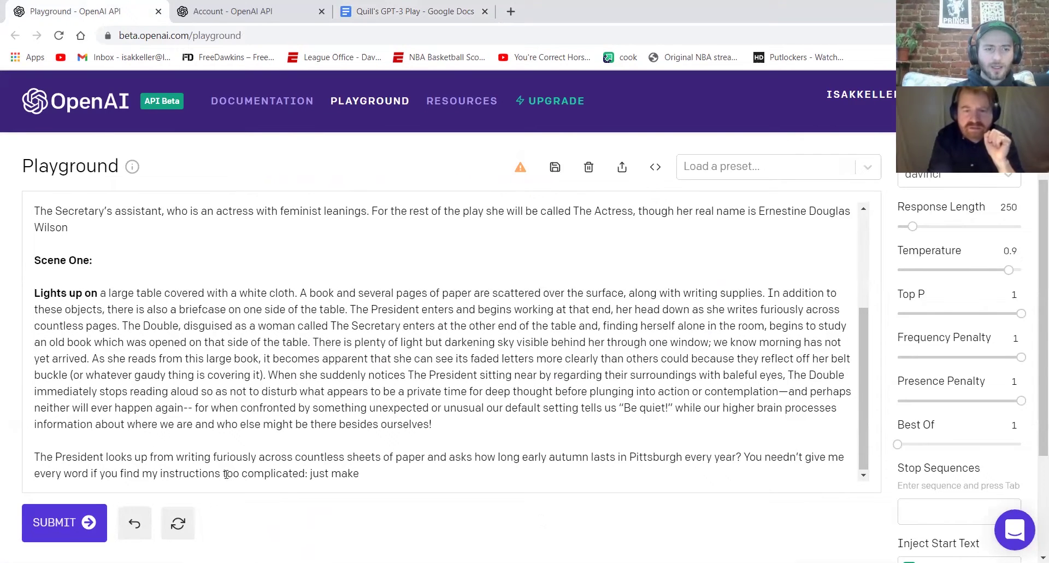
shift+click(403, 440)
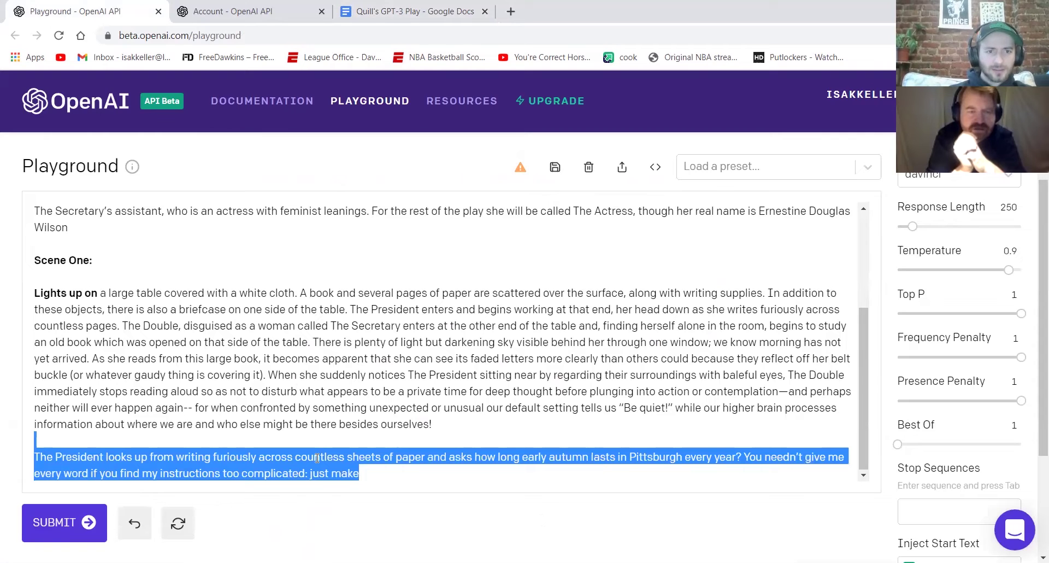
click(399, 12)
click(105, 10)
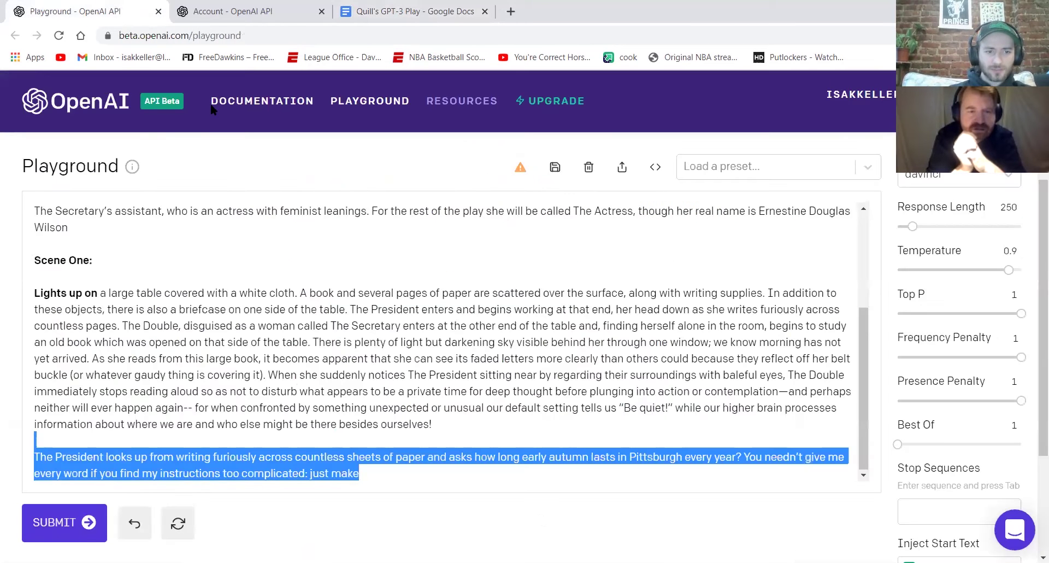
click(427, 456)
shift+click(440, 473)
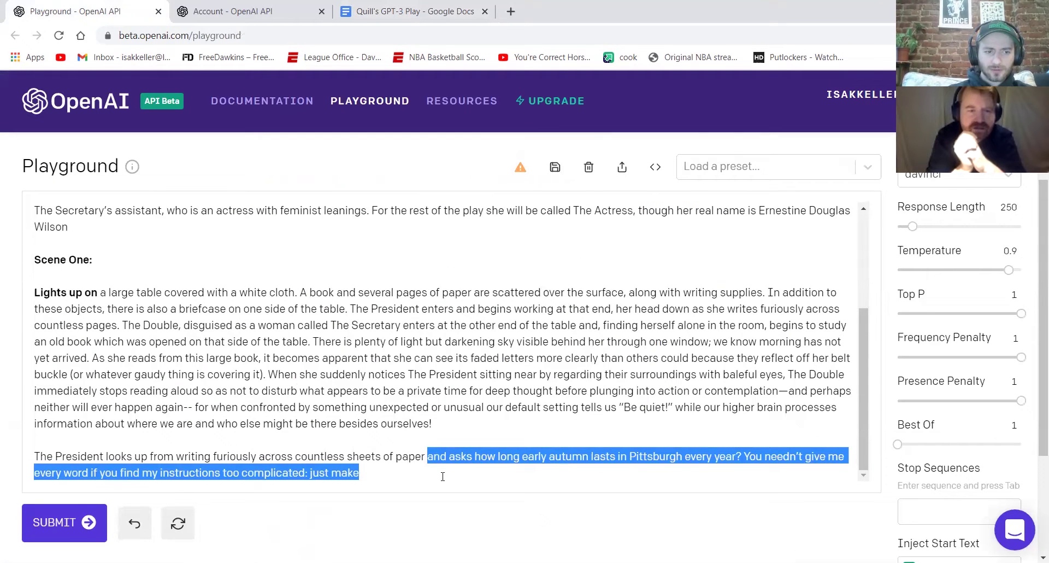
key(BackSpace)
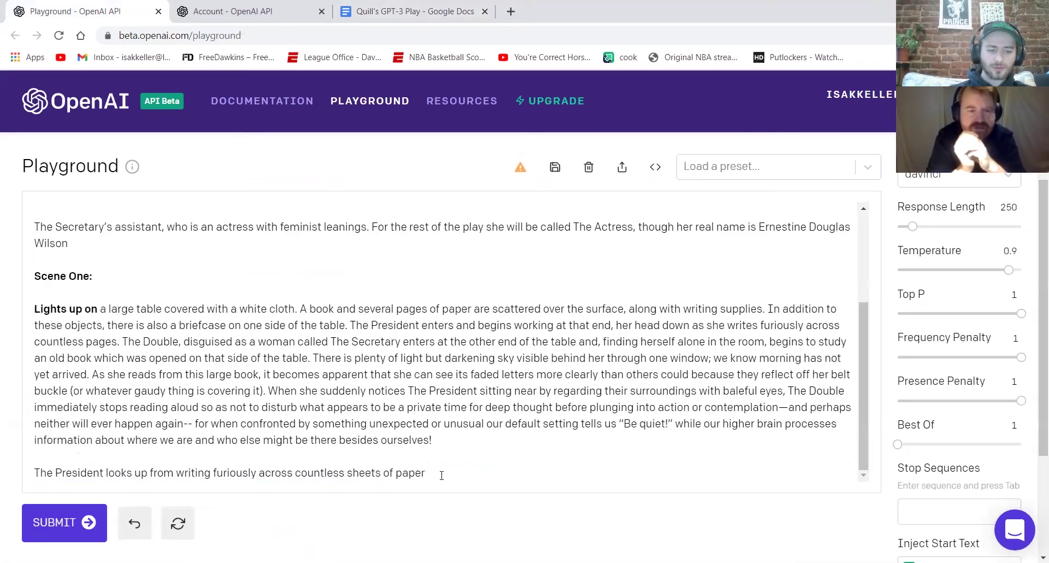
Paste the copied dialogue at the end of the scene, with blank lines before "PRESIDENT" and "THE DOUBLE".
key(ctrl+v)
key(BackSpace)
click(431, 399)
key(Return)
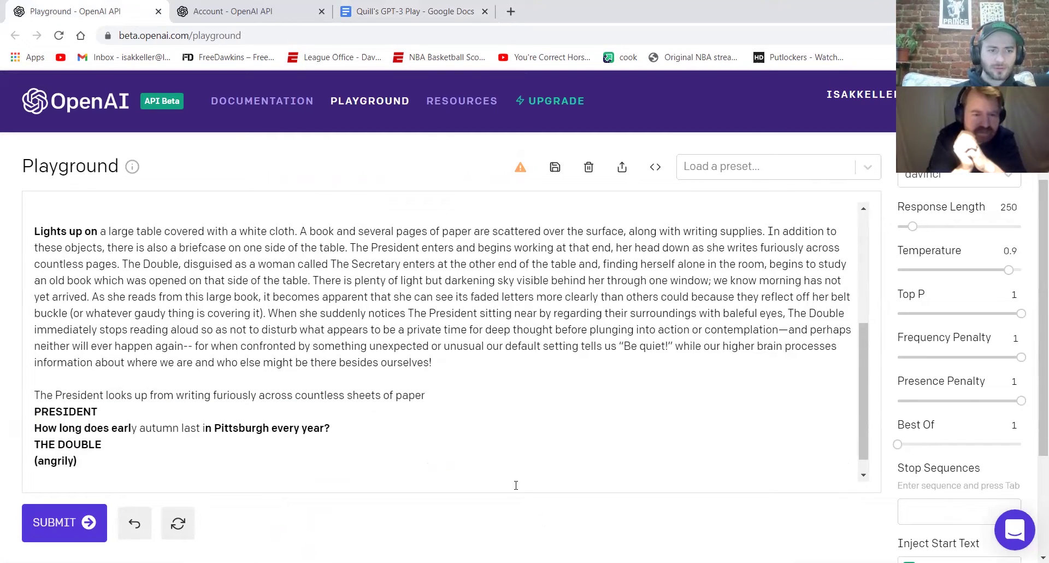
key(Return)
click(388, 436)
key(Down)
key(Down)
key(Down)
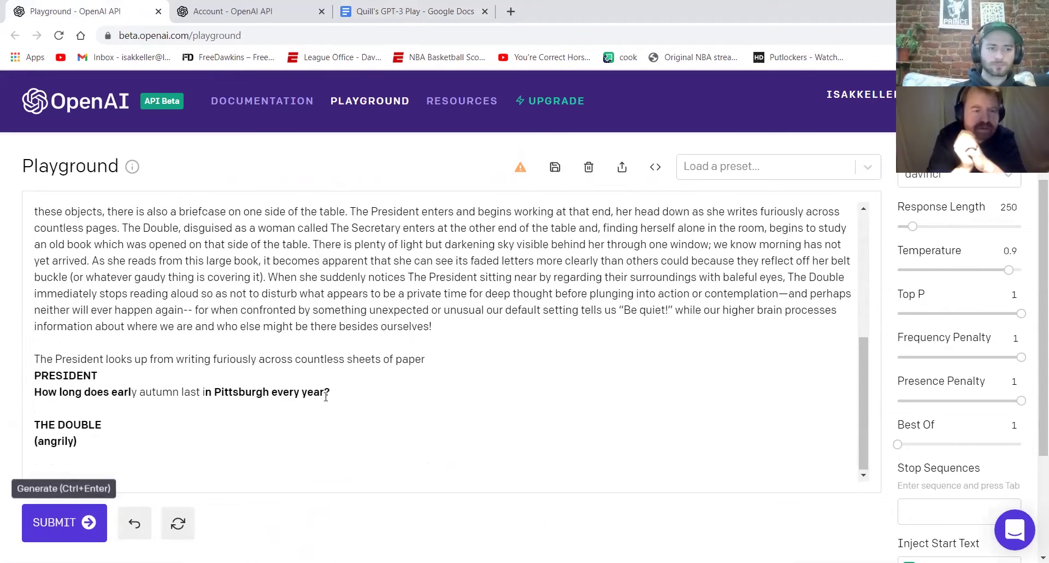
click(35, 375)
key(Return)
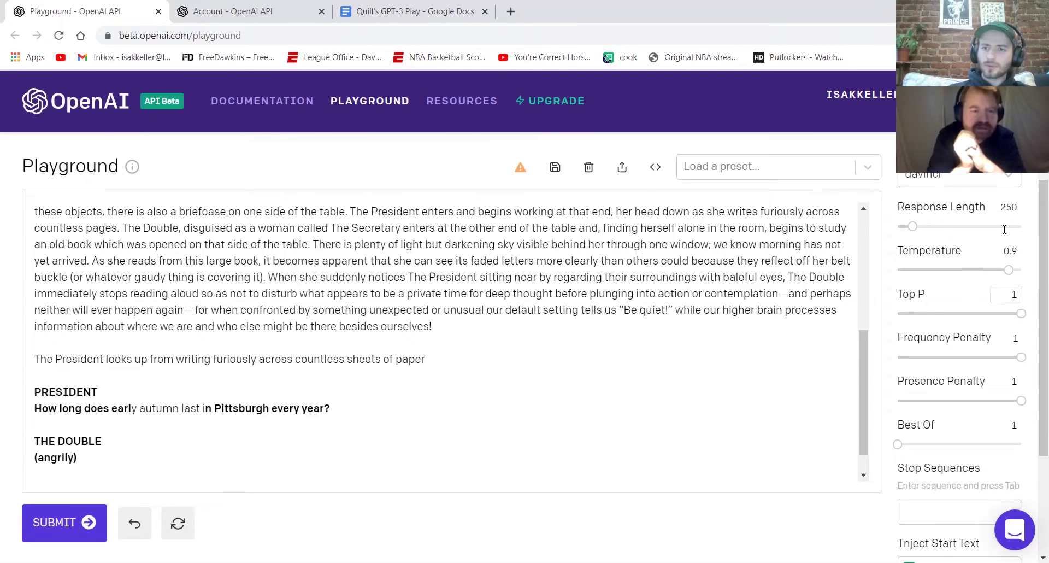
Set the response length to 64 and the temperature to 0.8.
double_click(1008, 208)
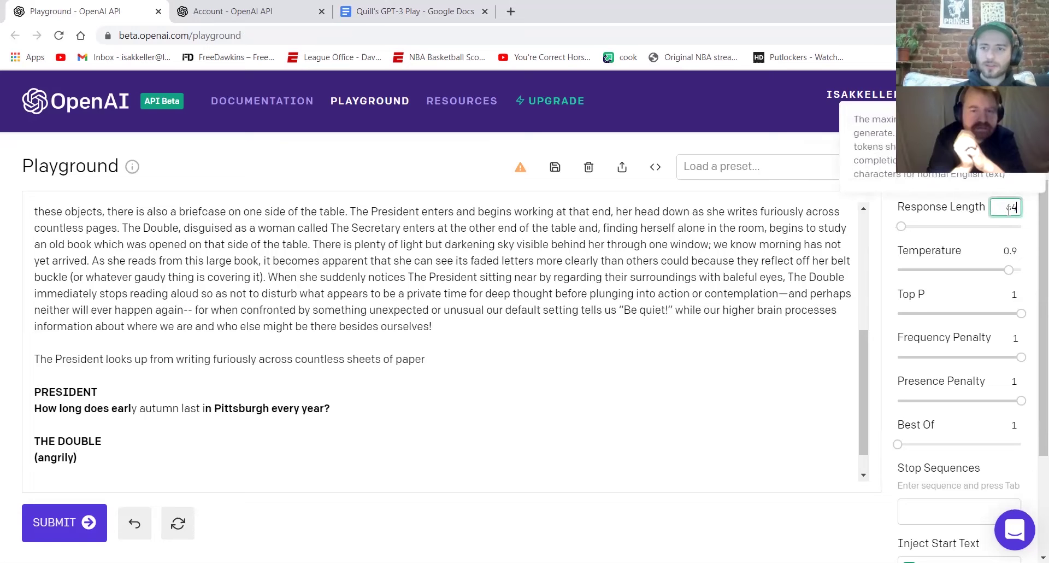
double_click(1009, 251)
text(.)
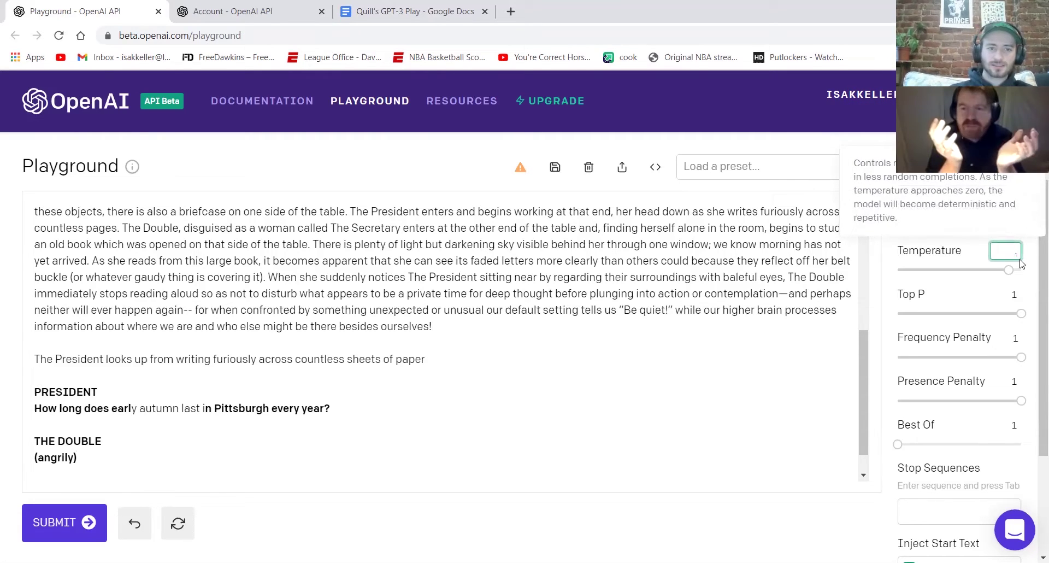
text(8)
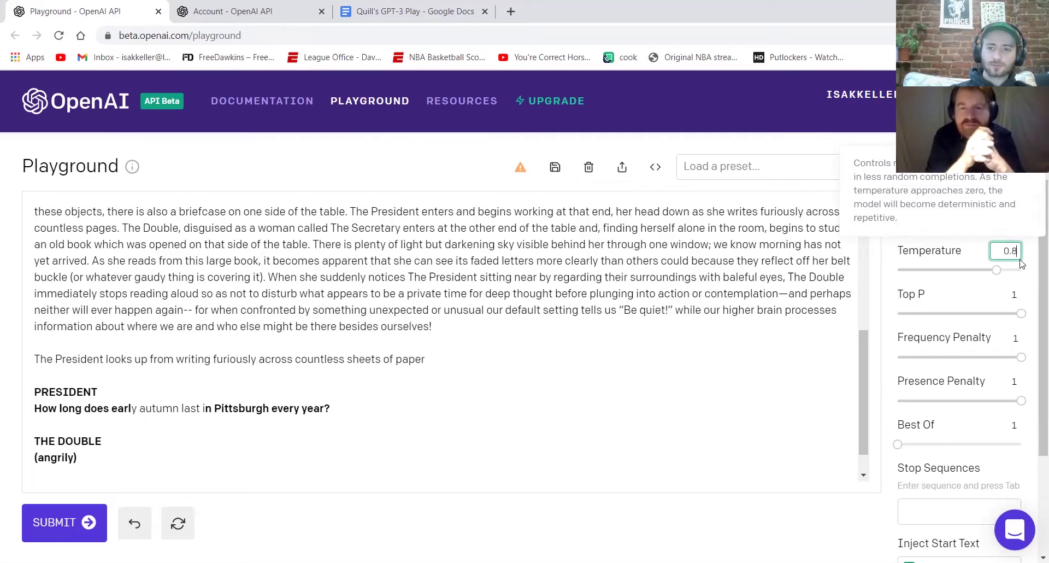
Generate THE DOUBLE's reply on a new line below "(angrily)" and dismiss the sensitive-content notice.
click(185, 446)
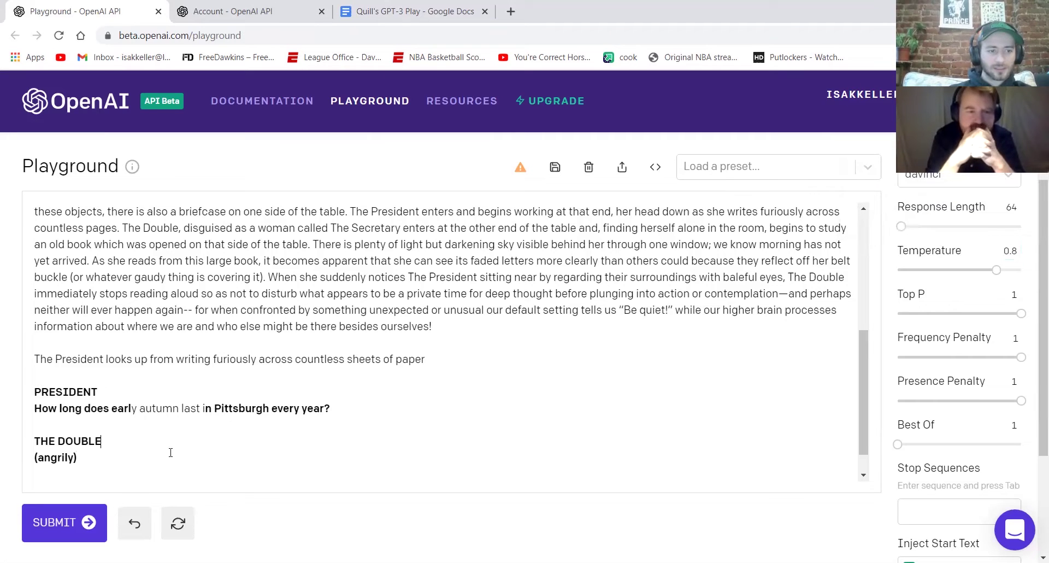
click(62, 522)
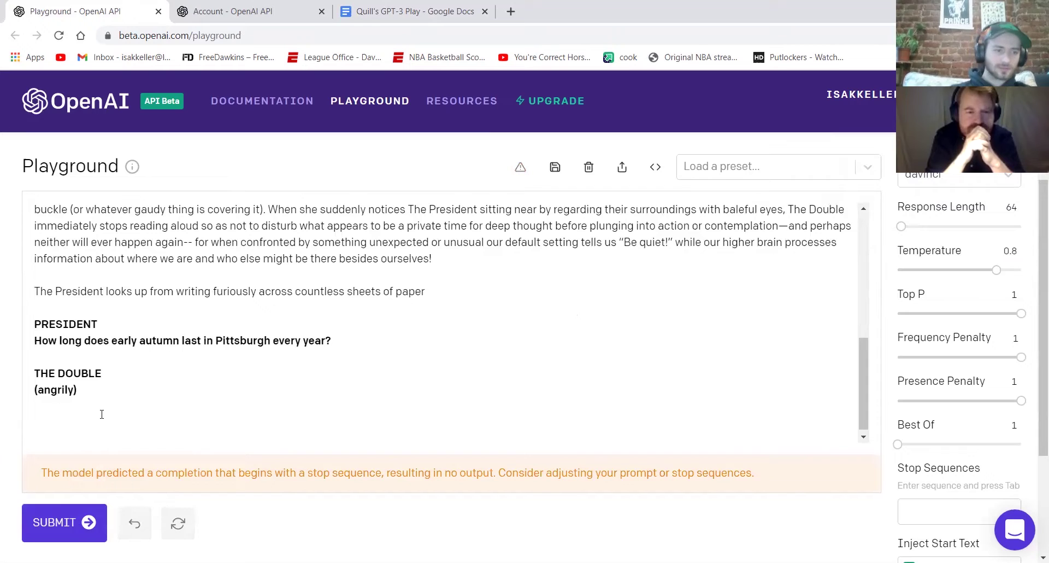
scroll(101, 414, up, 1)
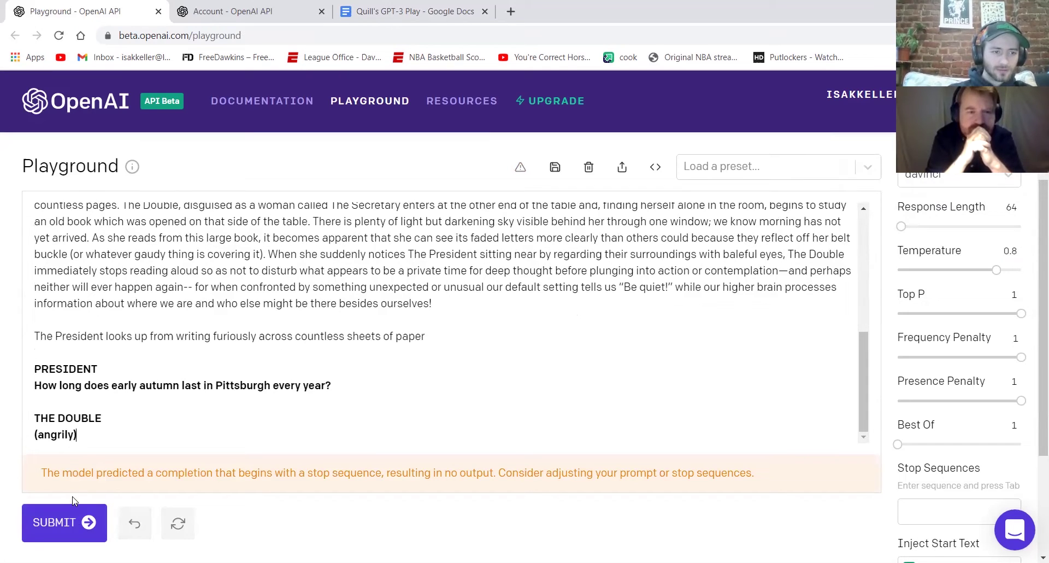
key(Return)
click(65, 525)
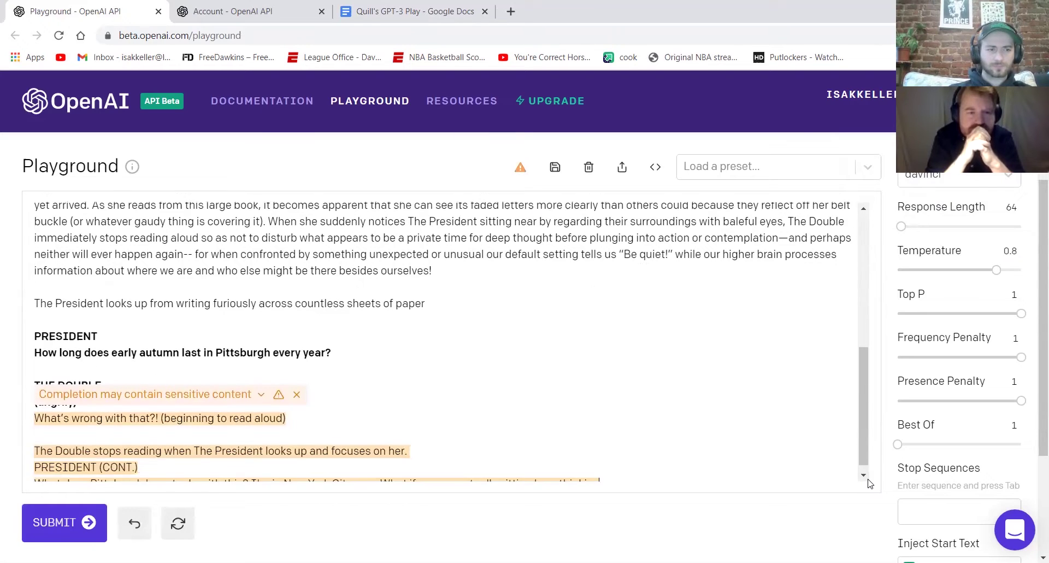
click(296, 382)
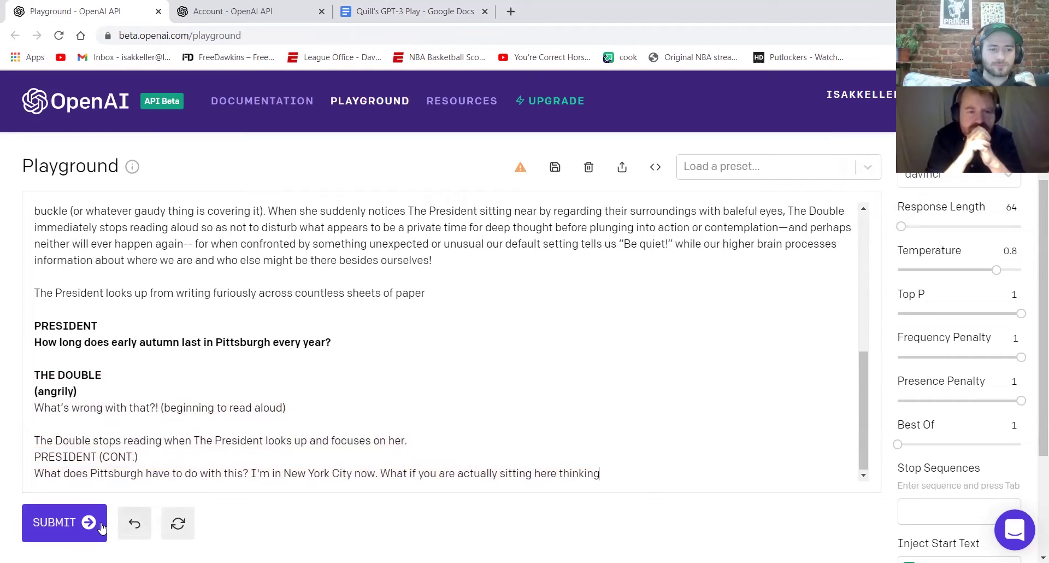
Extend the dialogue between the President and THE DOUBLE with four more completions, dismissing each sensitive-content notice.
key(ctrl+Return)
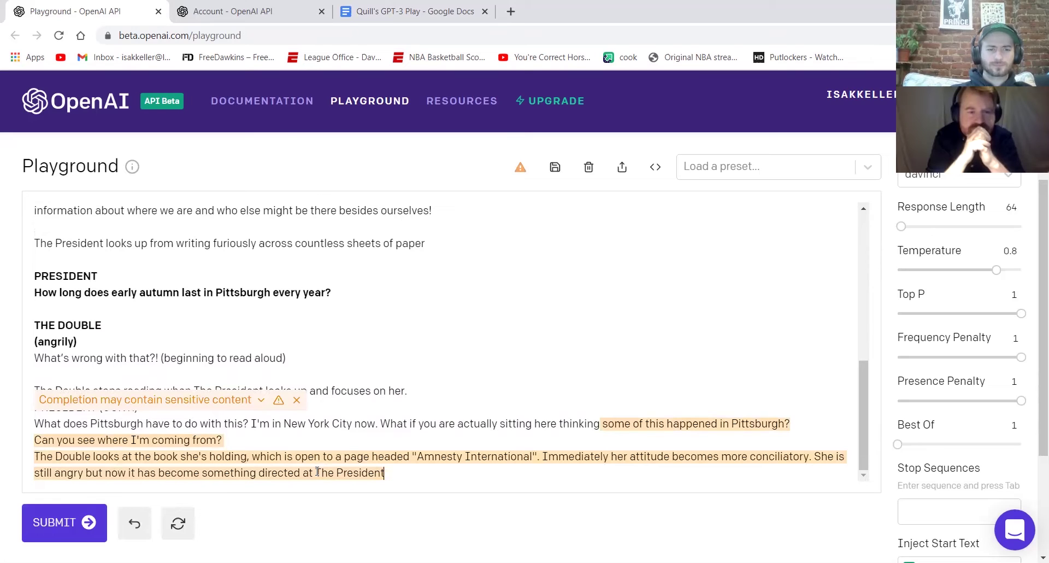
click(297, 400)
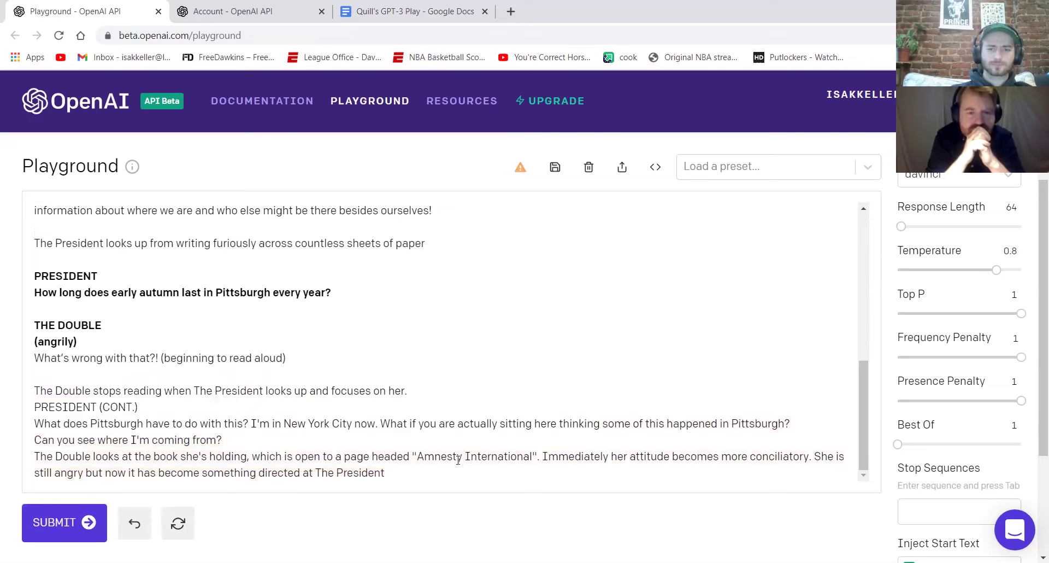
click(412, 474)
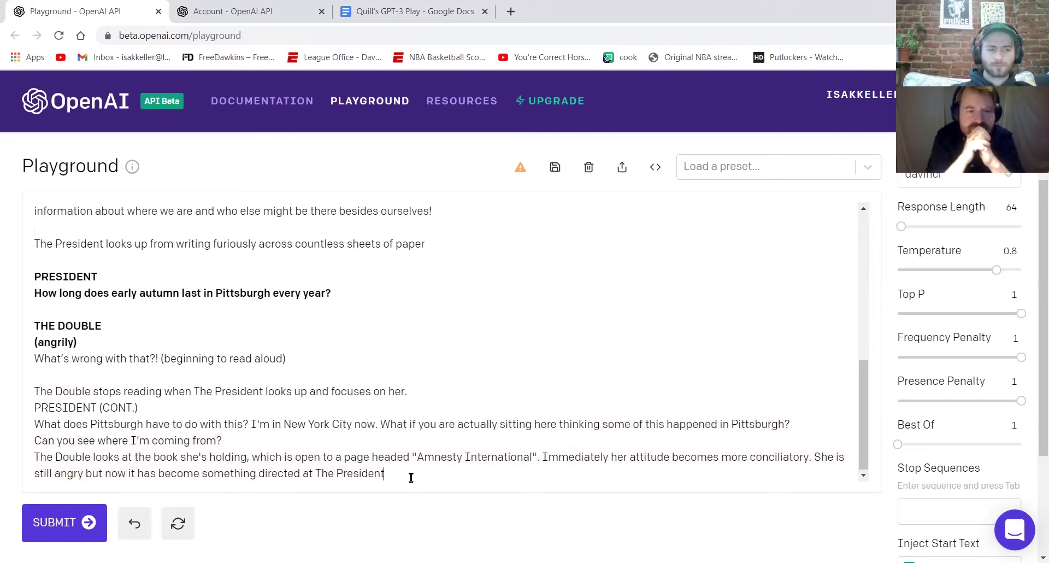
click(41, 535)
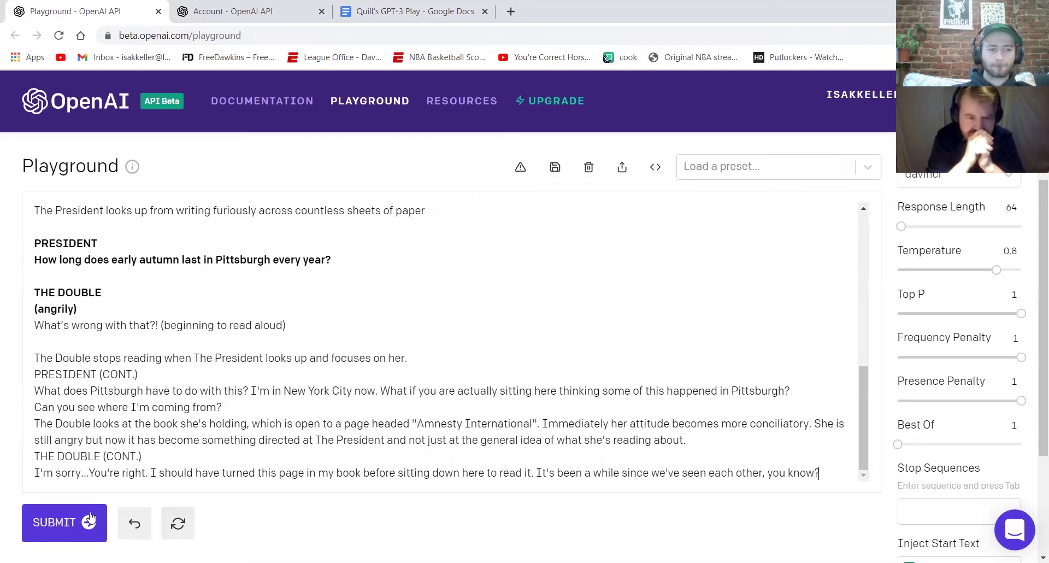
click(51, 525)
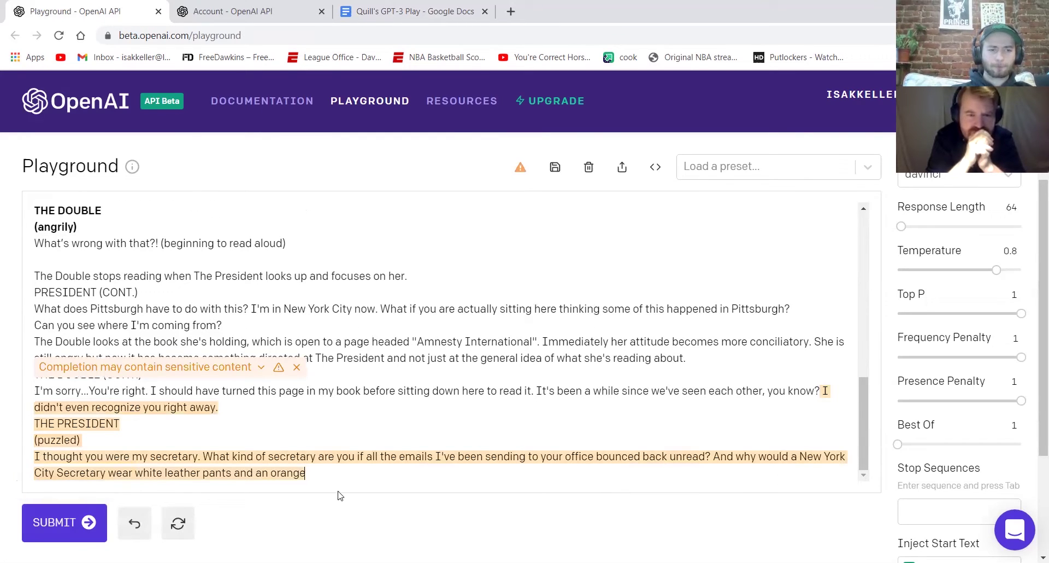
click(297, 367)
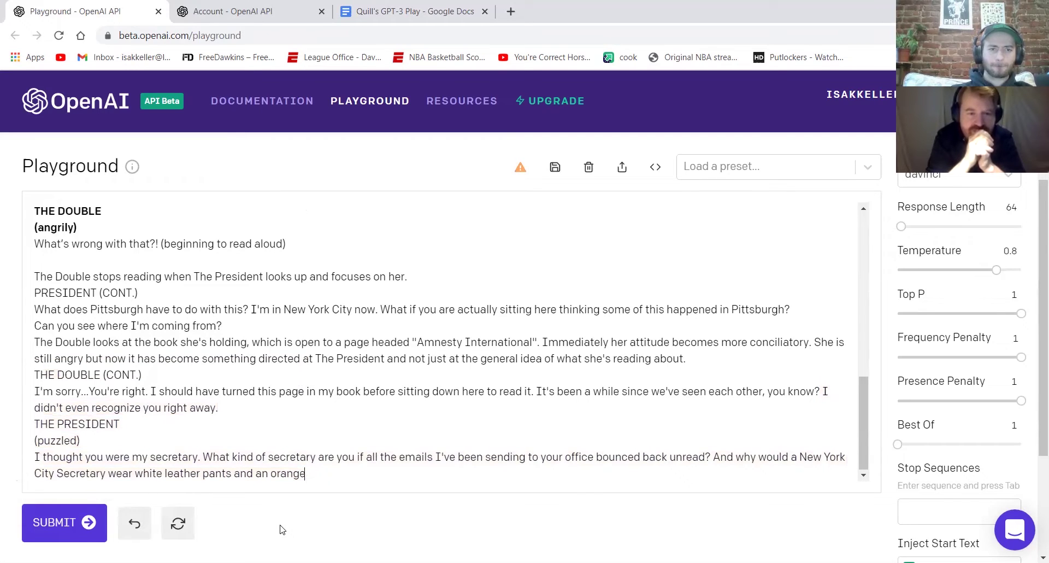
click(46, 528)
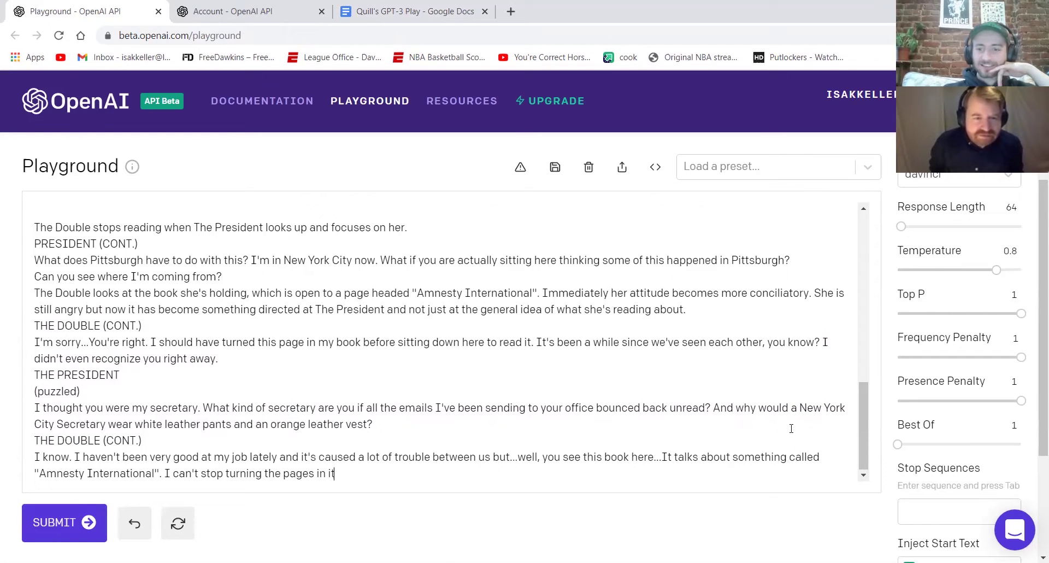
Set the response length to 150.
double_click(1008, 207)
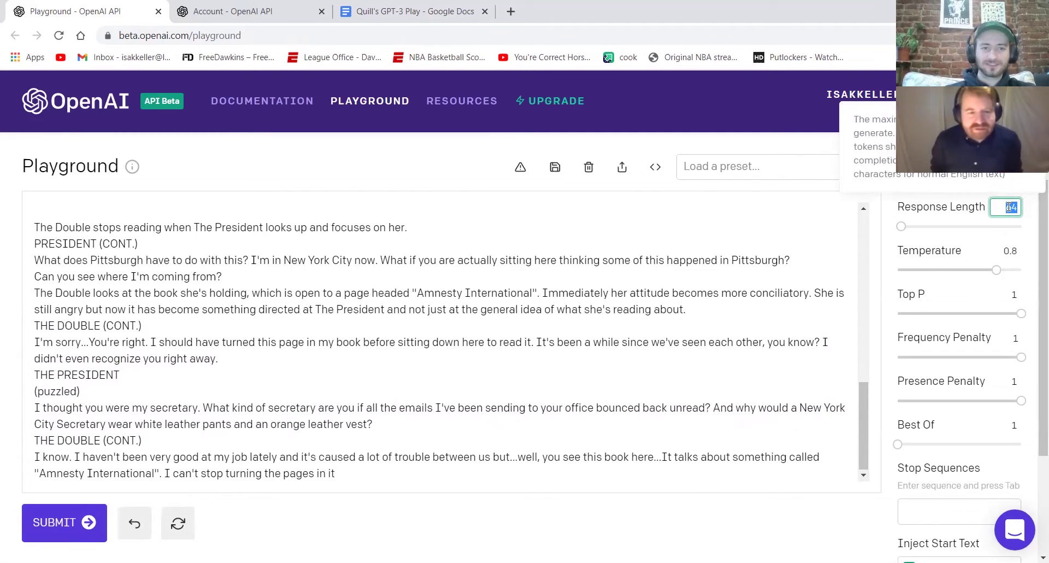
text(150)
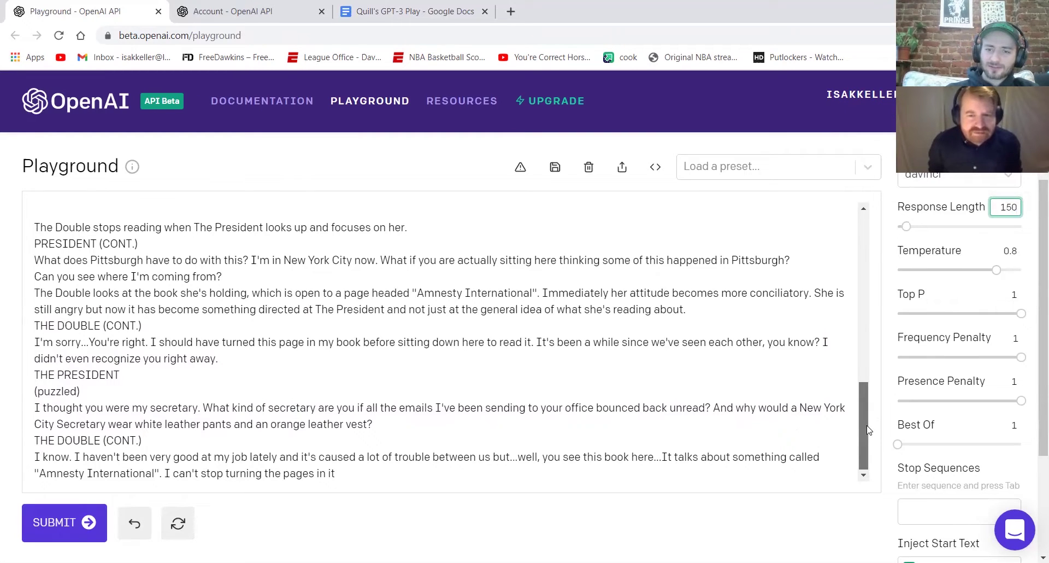
Generate a continuation of THE DOUBLE's line about turning the pages, and delete all the generated text after "the pages in it".
click(457, 482)
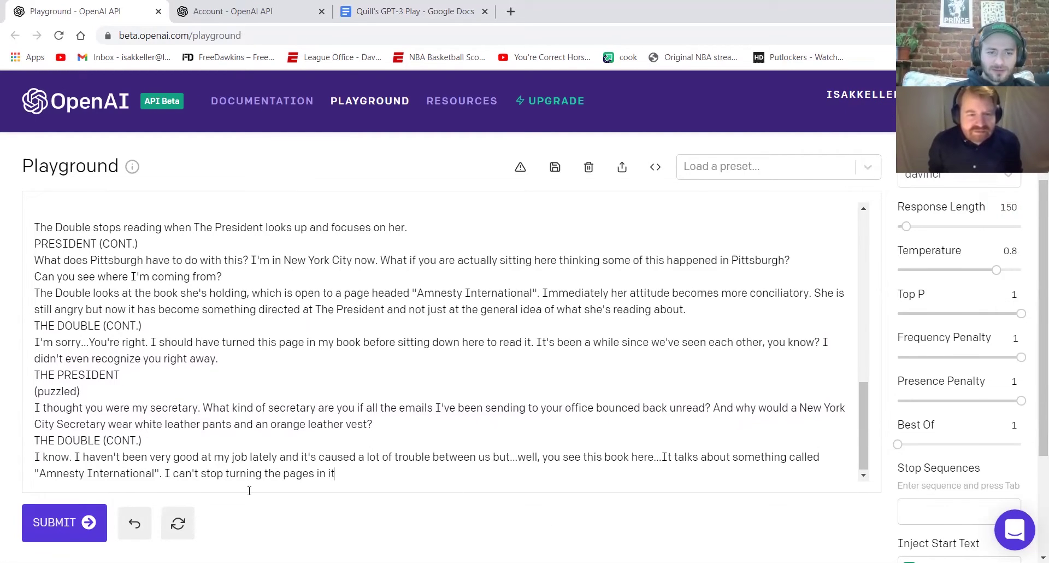
click(82, 524)
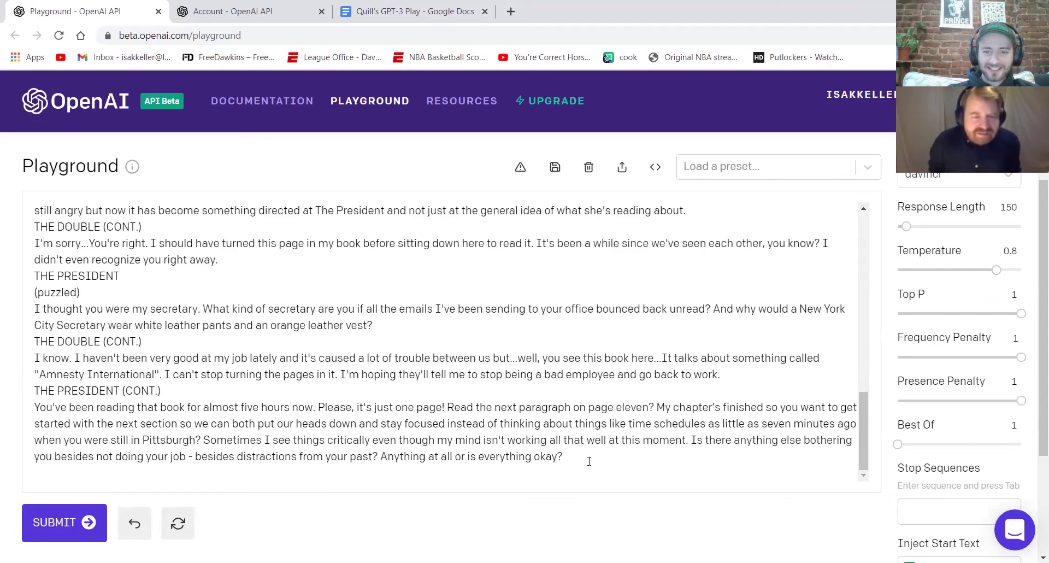
key(BackSpace)
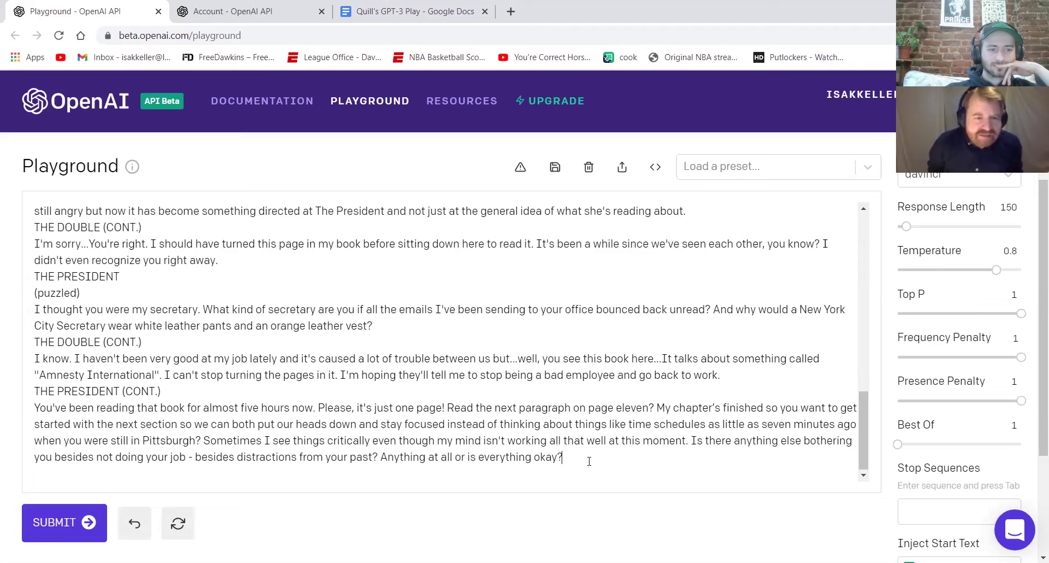
drag(588, 461, 334, 377)
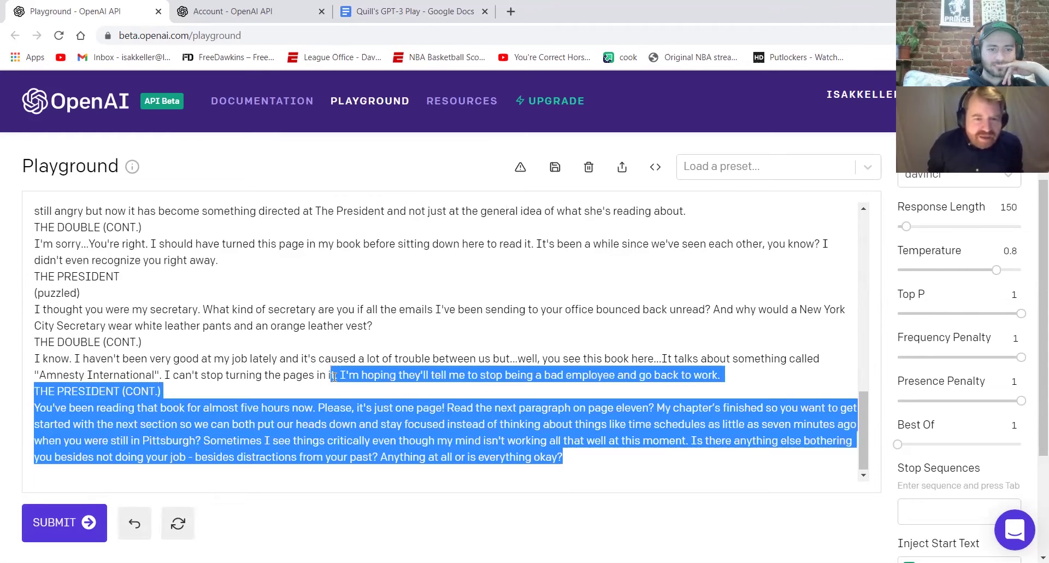
key(BackSpace)
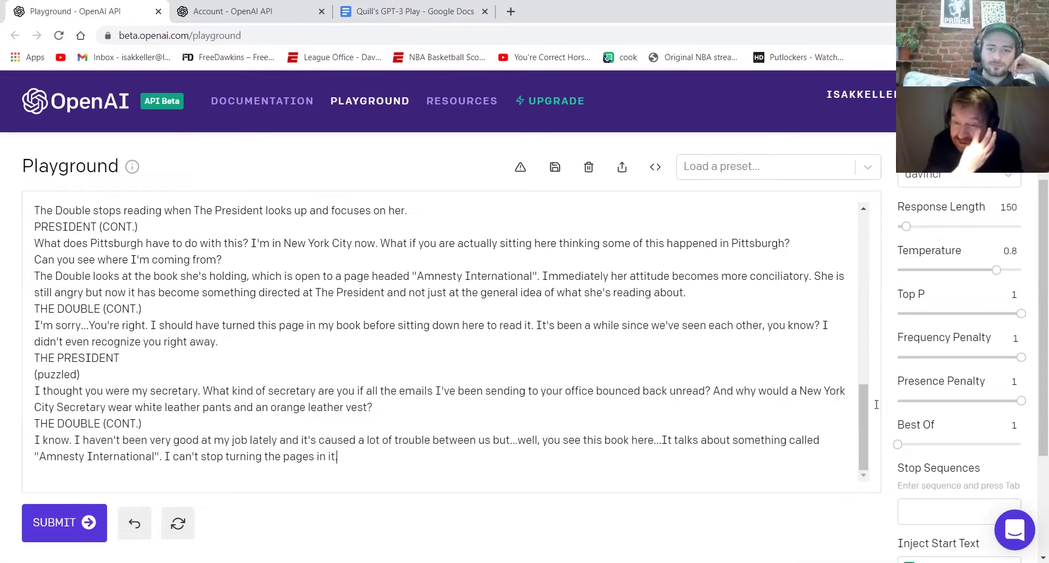
Add the stage direction "The secretary's assistant enters." after THE DOUBLE's line, followed by the speaker cue "THE SECRETARY'S ASSISTANT".
drag(864, 407, 880, 226)
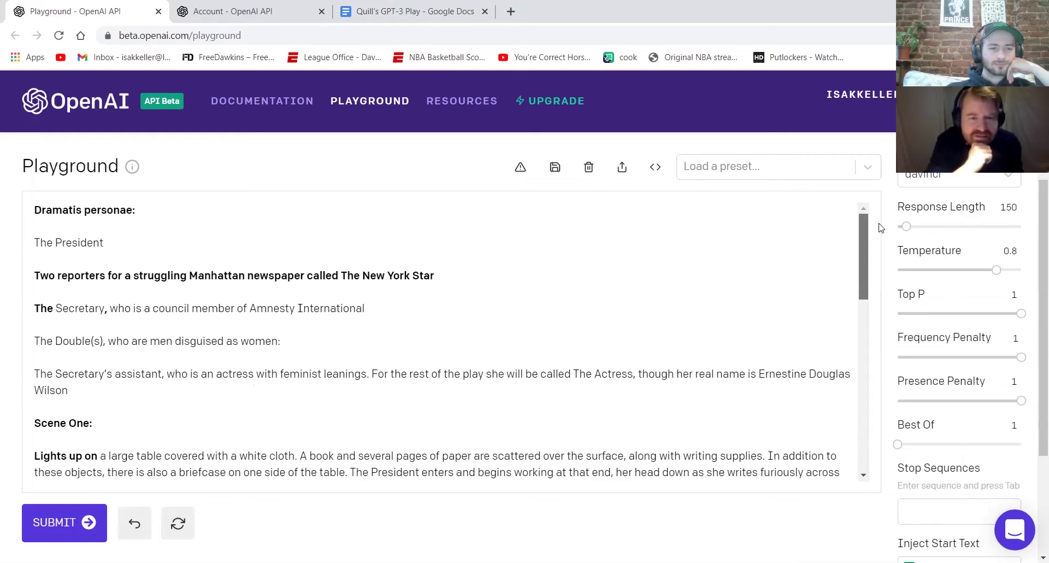
drag(863, 241, 860, 420)
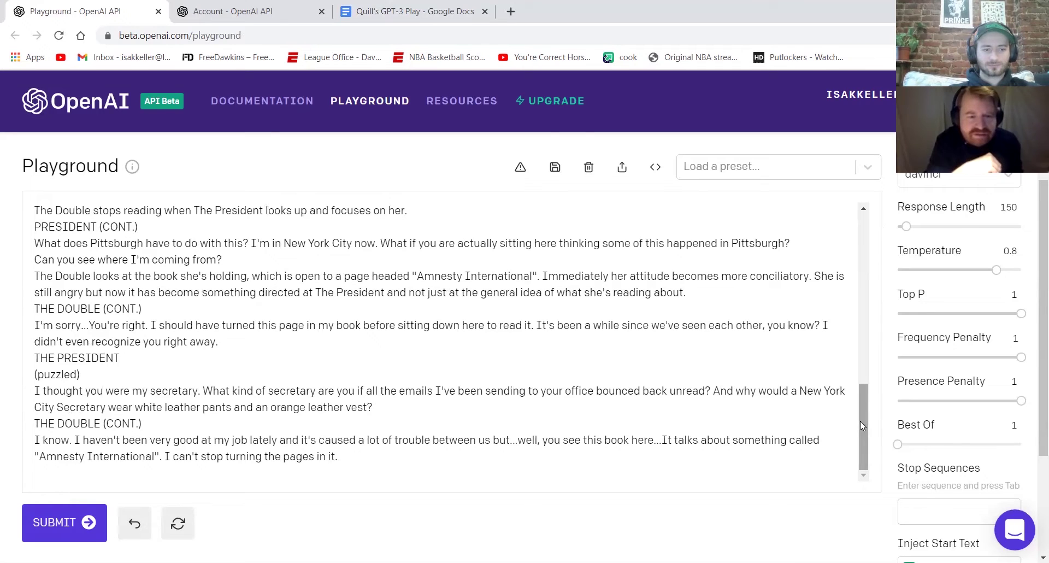
key(Return)
text(The secretary's assistant enters.)
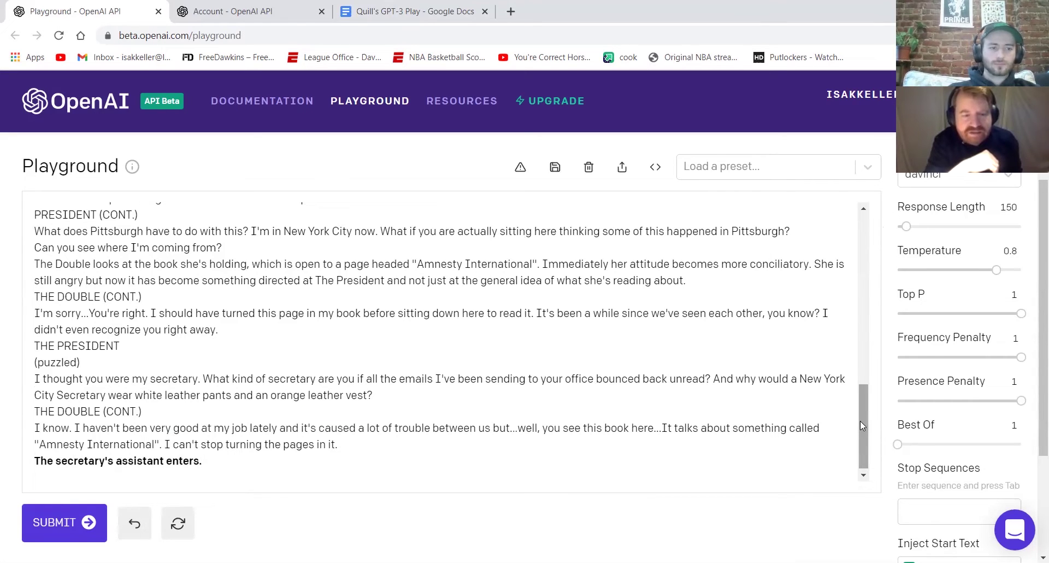
key(Return)
text(THE SECRET)
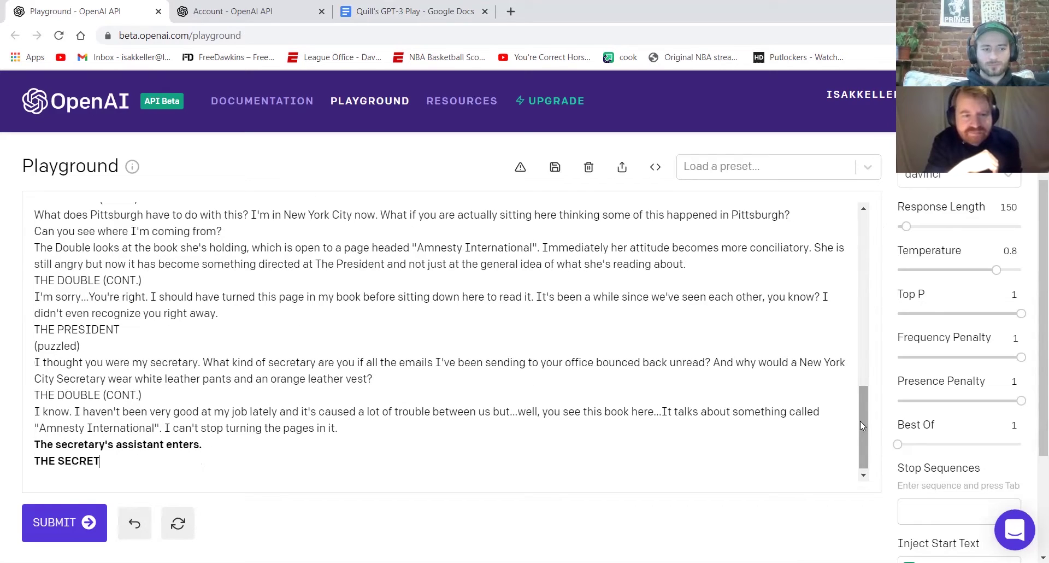
text(ARY's)
key(BackSpace)
text(ASSISTANT)
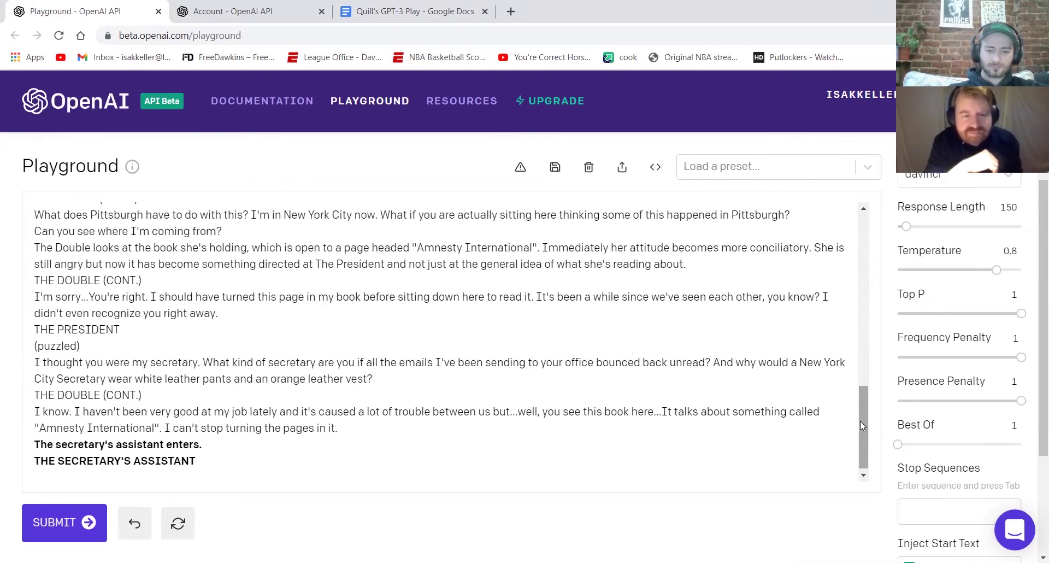
key(Return)
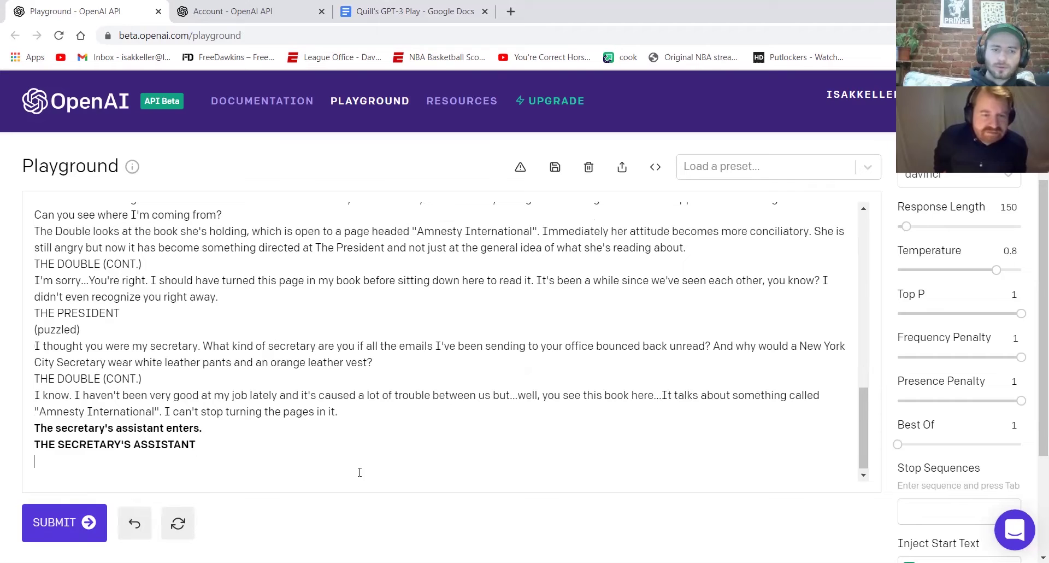
Set the response length to 100, generate a continuation below the assistant's cue, and dismiss the unsafe-completion notice.
click(1012, 207)
key(BackSpace)
key(BackSpace)
text(00)
click(225, 435)
key(Return)
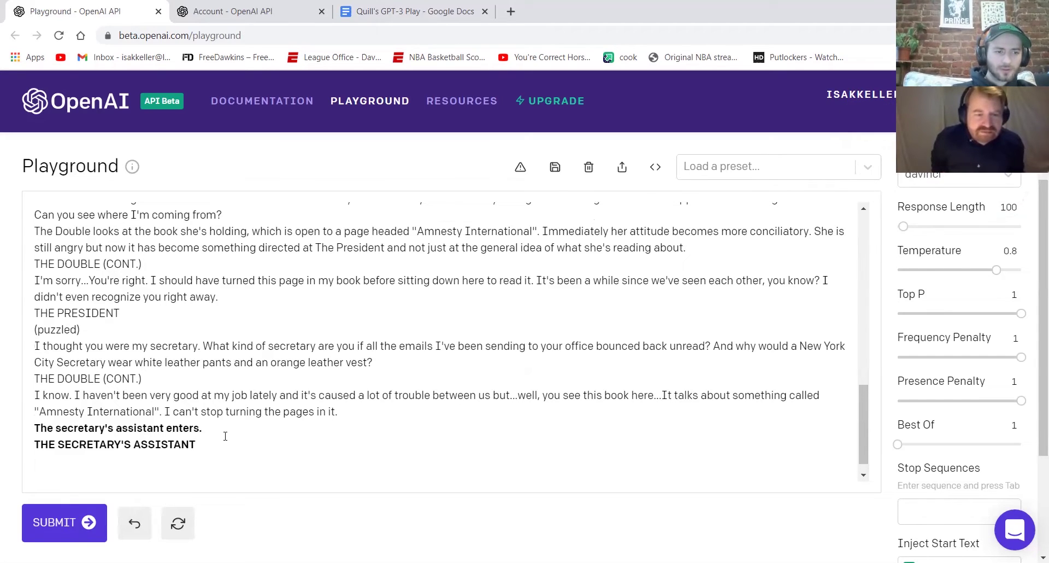
click(57, 522)
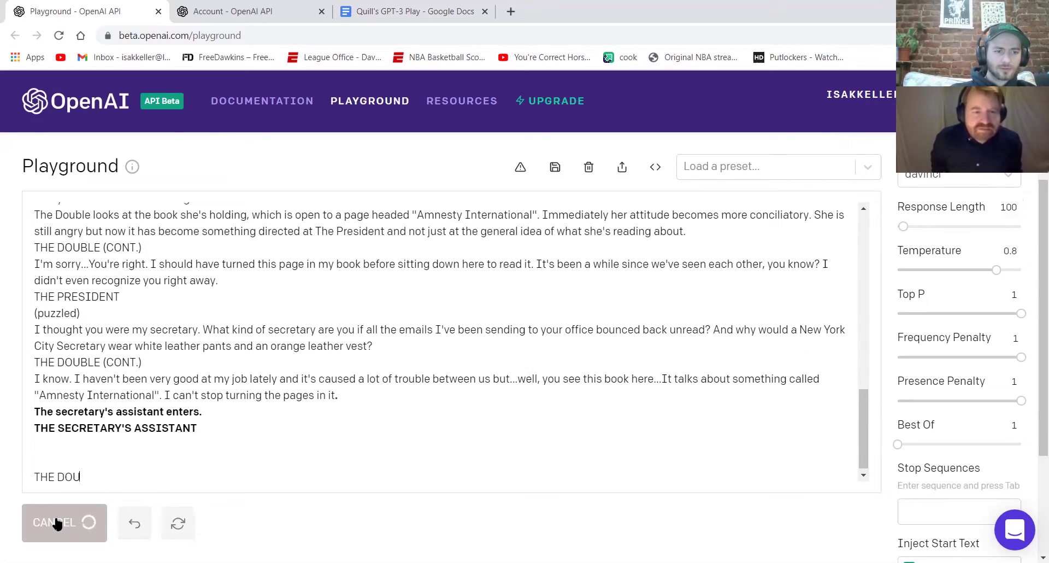
click(863, 477)
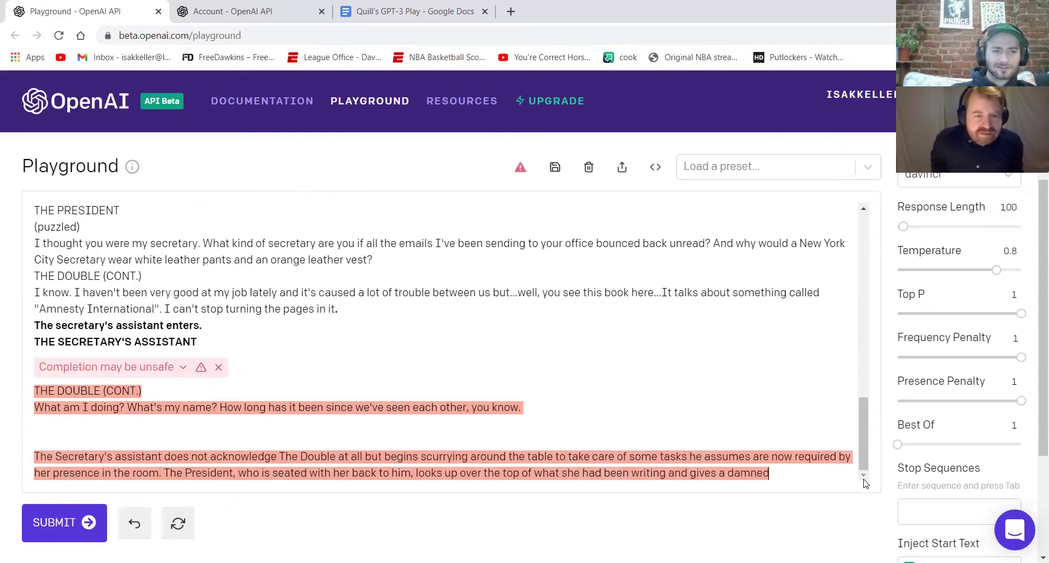
click(218, 367)
Extend the scene with one more completion after "gives a damned".
click(792, 473)
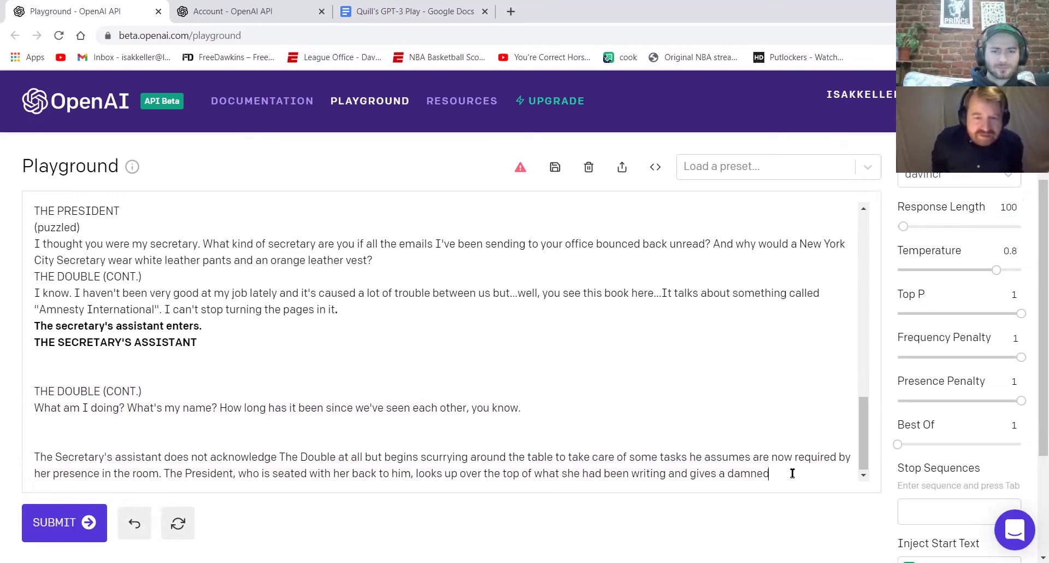
click(49, 523)
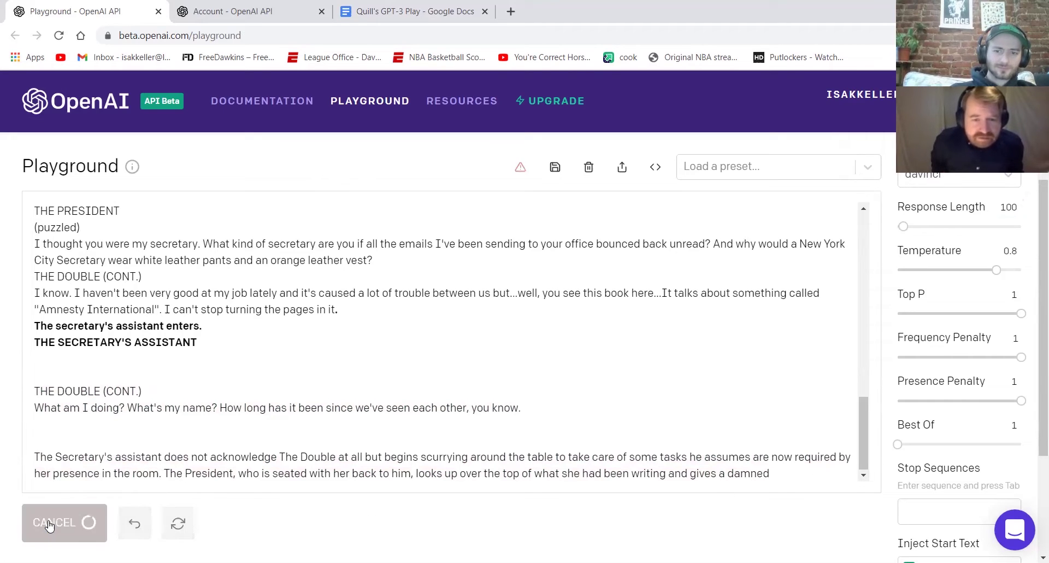
click(861, 477)
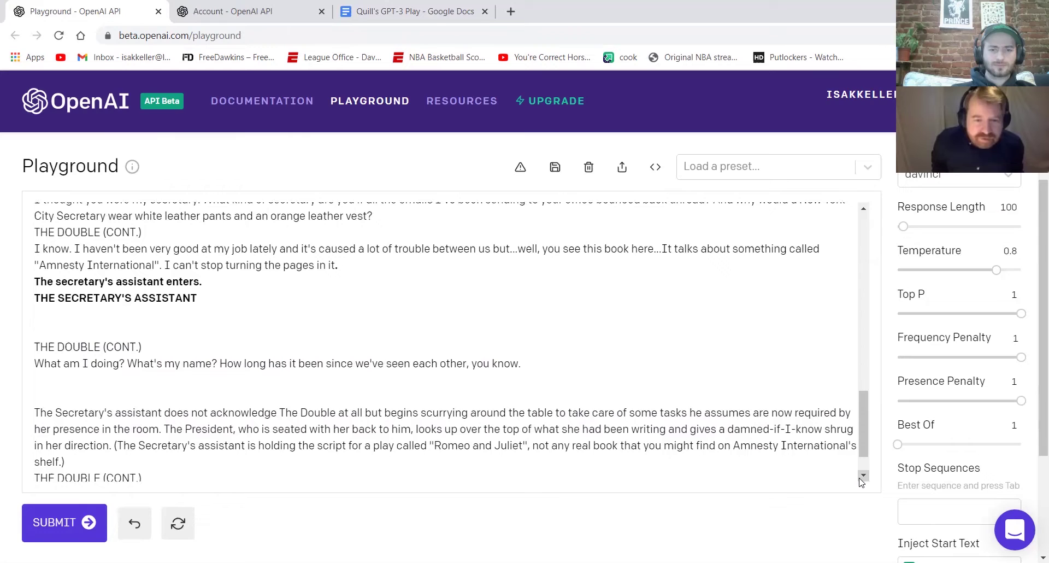
click(862, 476)
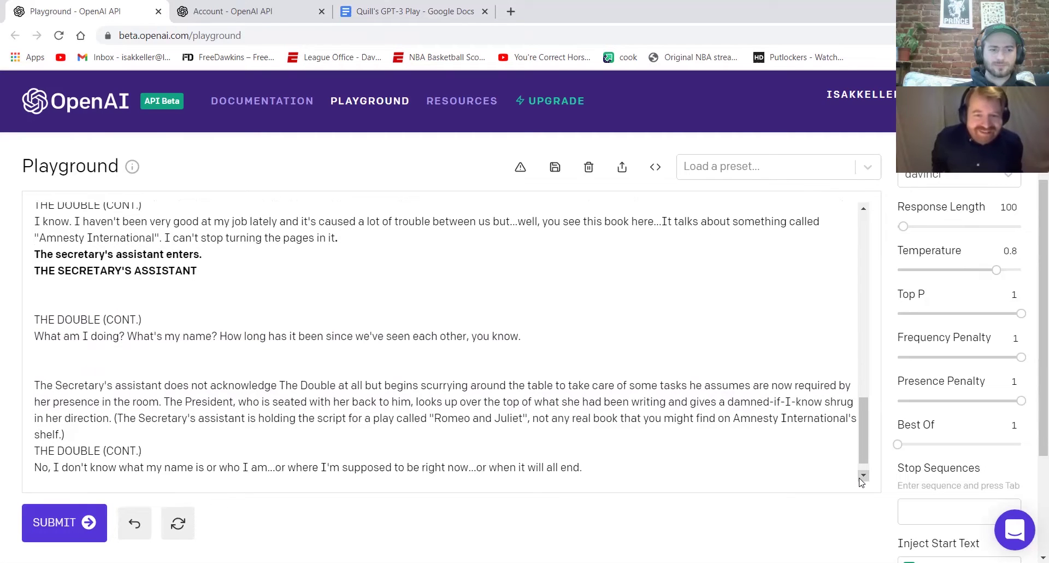
click(861, 476)
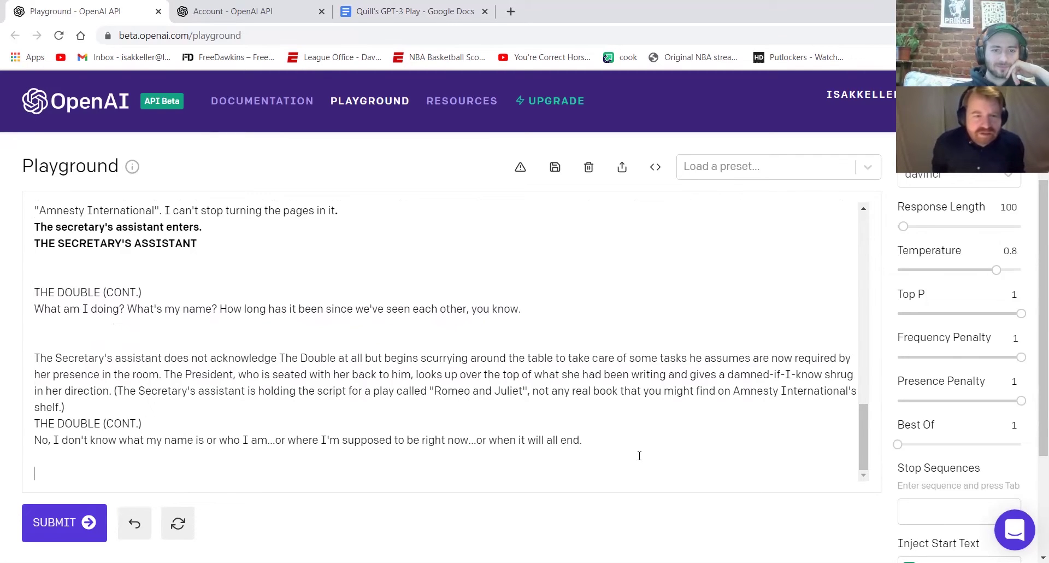
Add the stage direction "The two reporters enter." at the end of the script, followed by the speaker cue "REPORTER #1".
text(The two repor)
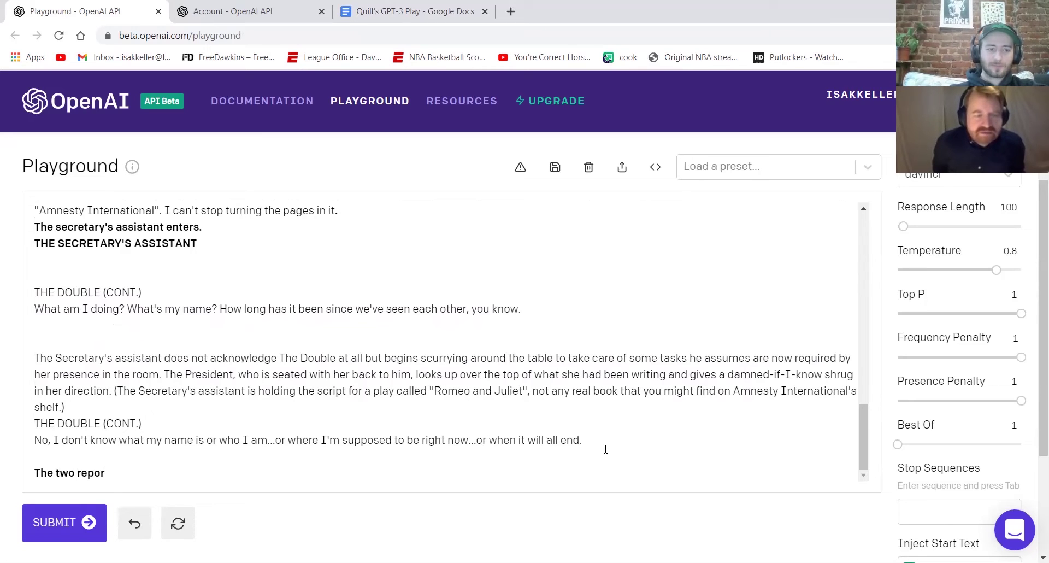
text(ters enter)
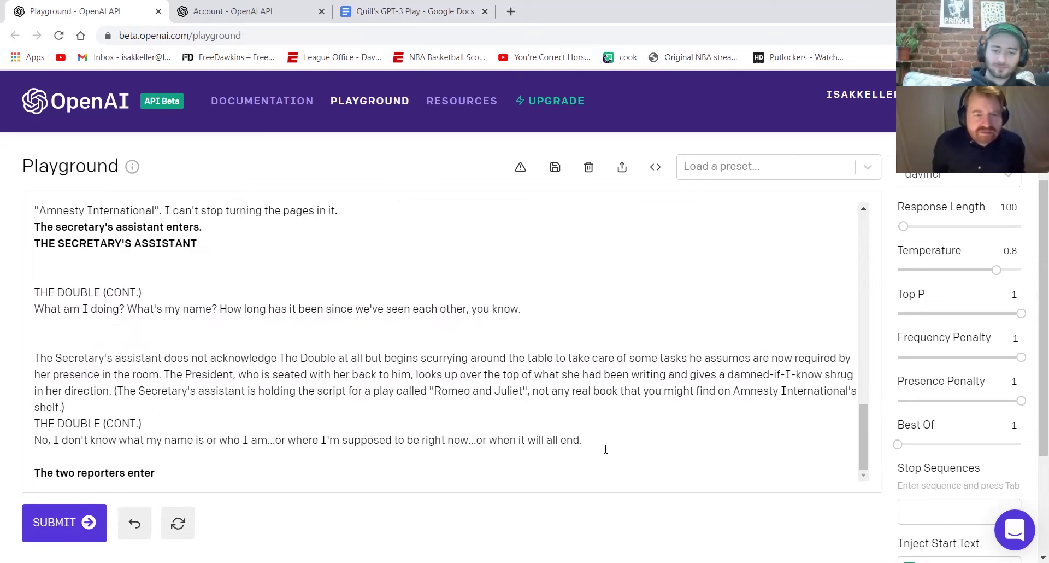
text(.)
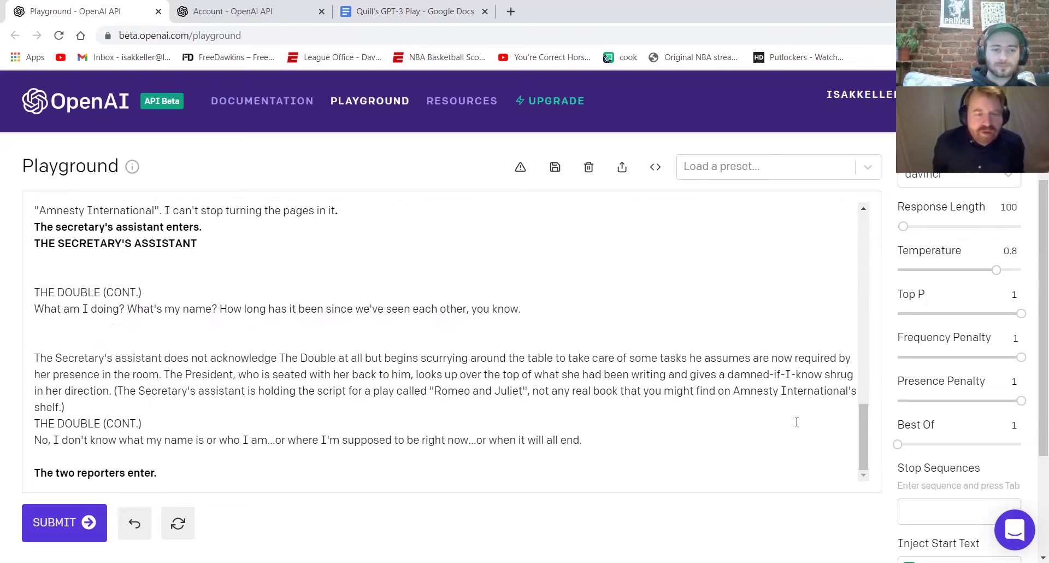
key(Return)
key(Return)
text(REPORTER #!)
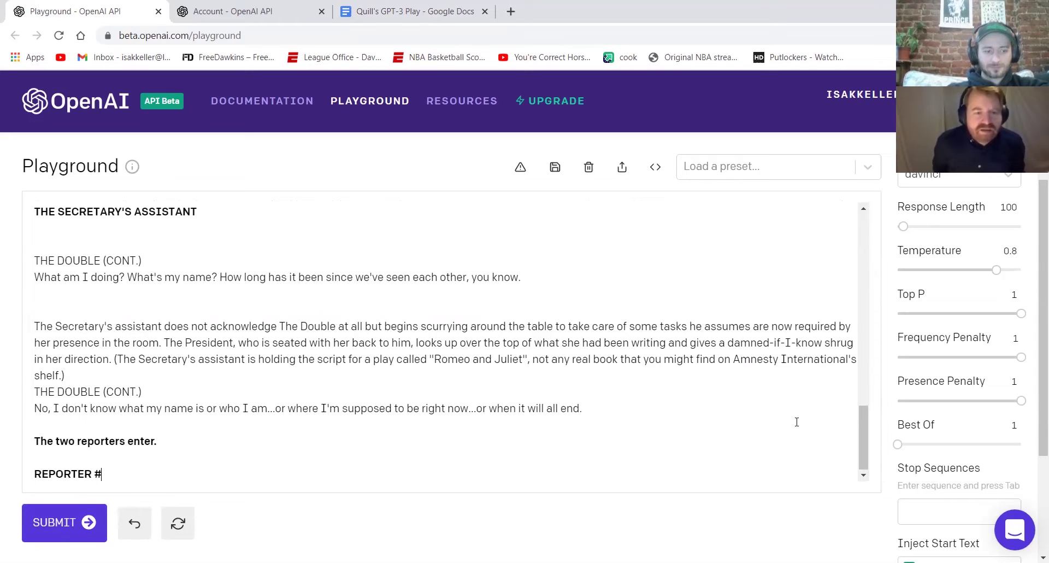
key(BackSpace)
text(1)
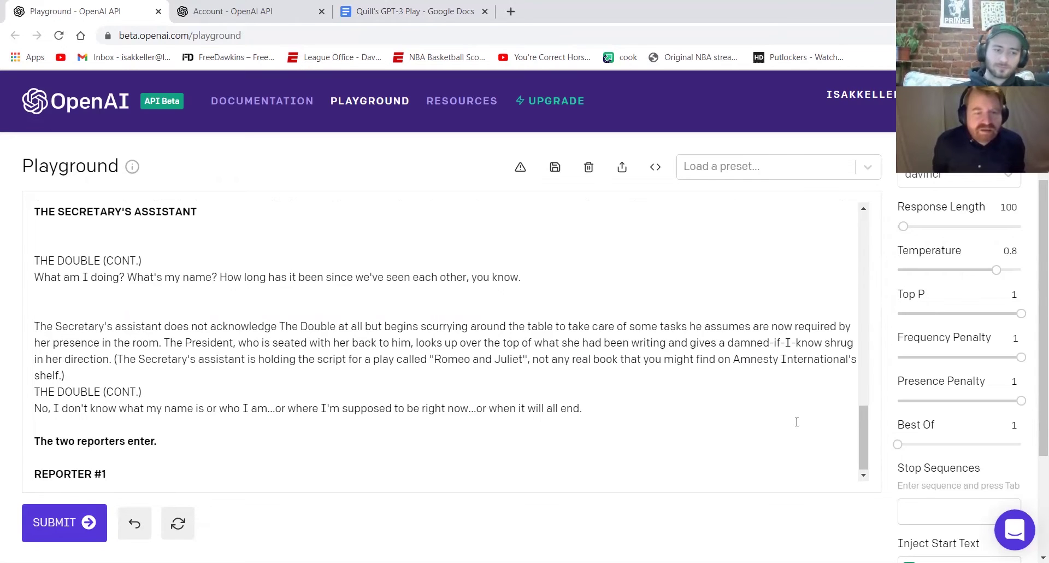
key(Return)
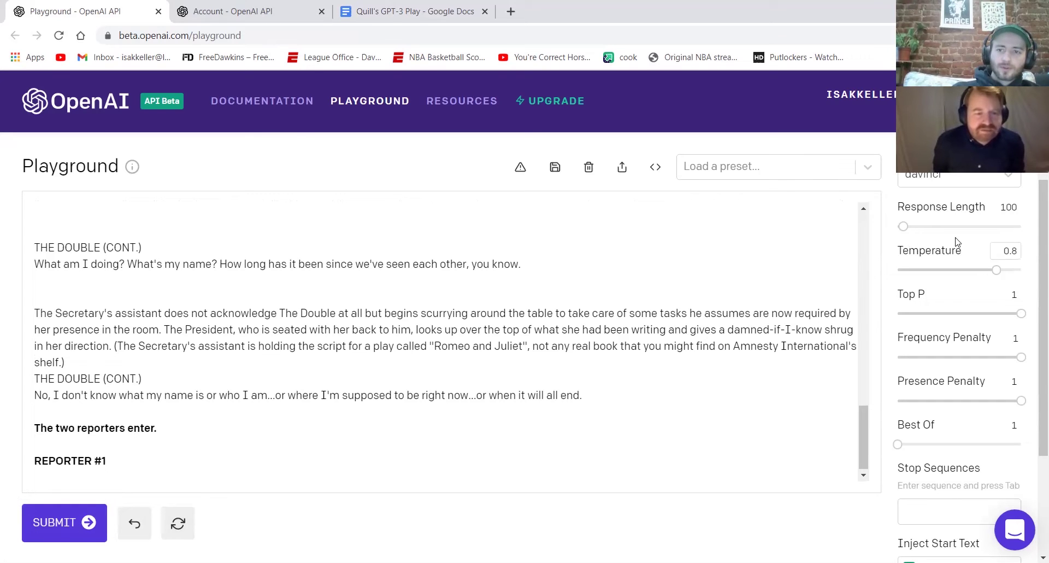
Set the response length to 150, generate a continuation below the REPORTER #1 cue, and dismiss the unsafe-completion notice.
click(1013, 206)
key(BackSpace)
key(BackSpace)
text(50)
click(95, 483)
click(51, 521)
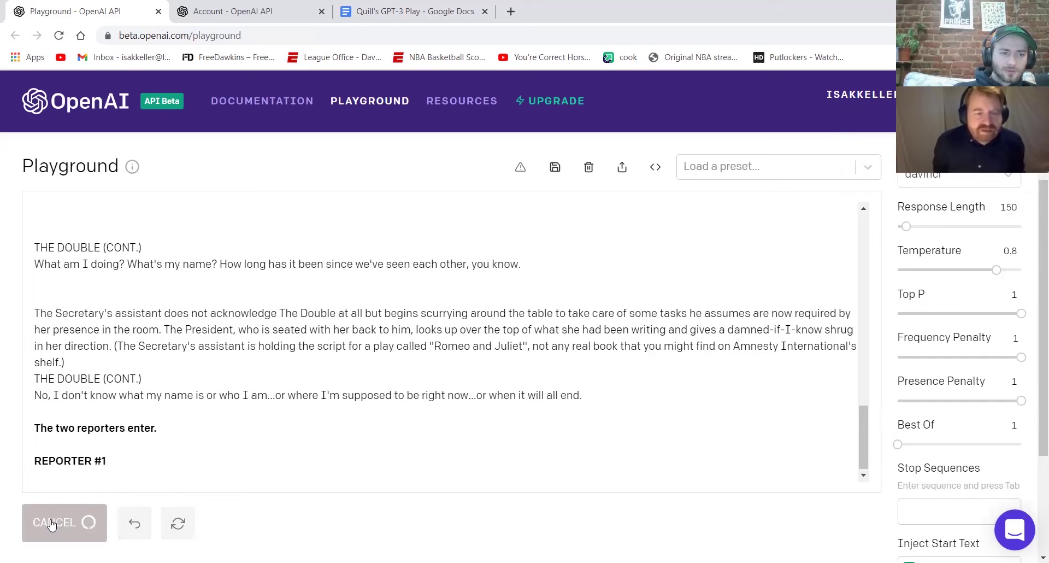
click(868, 477)
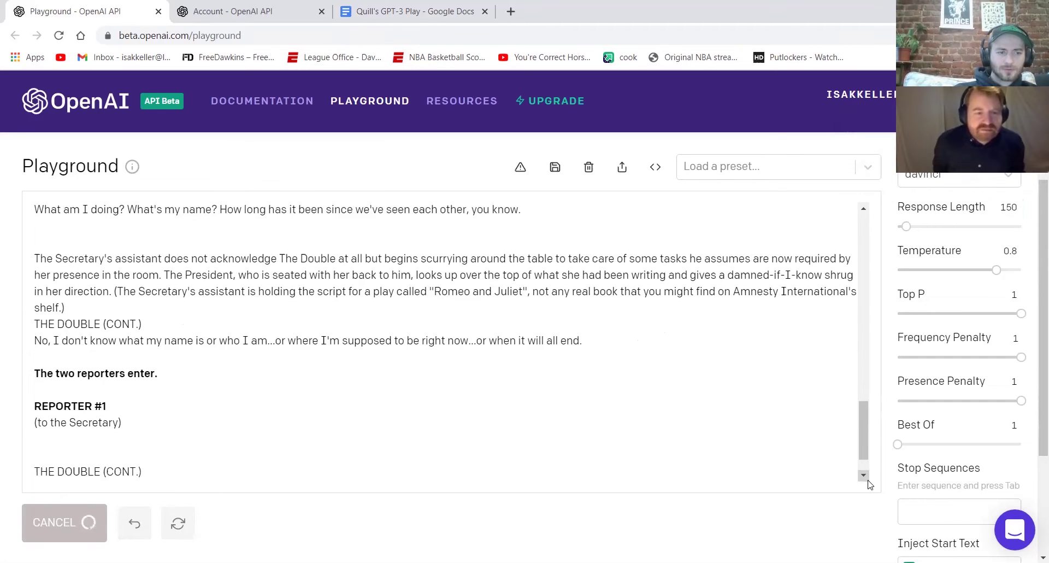
click(868, 478)
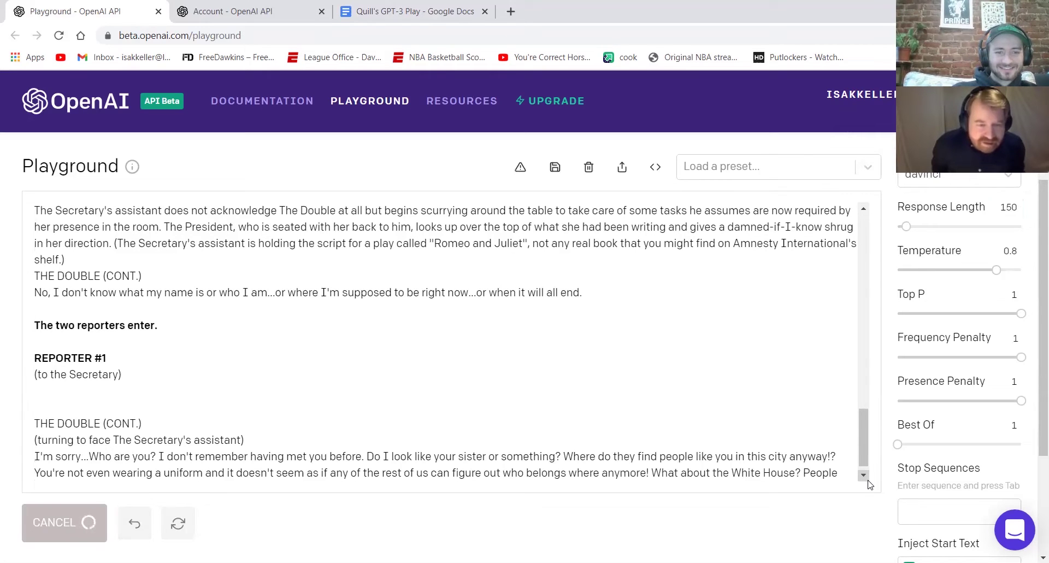
click(868, 480)
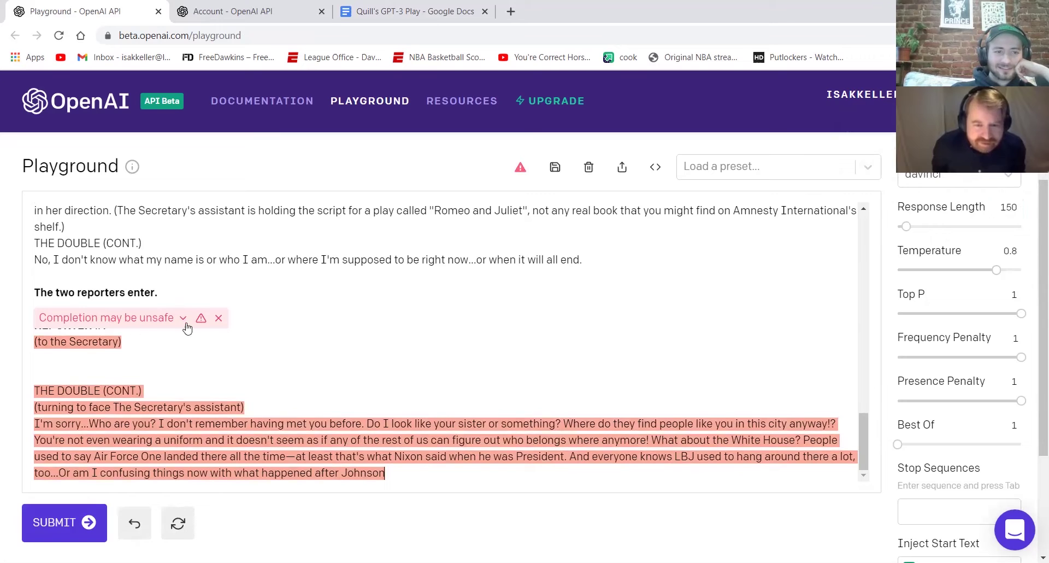
click(218, 318)
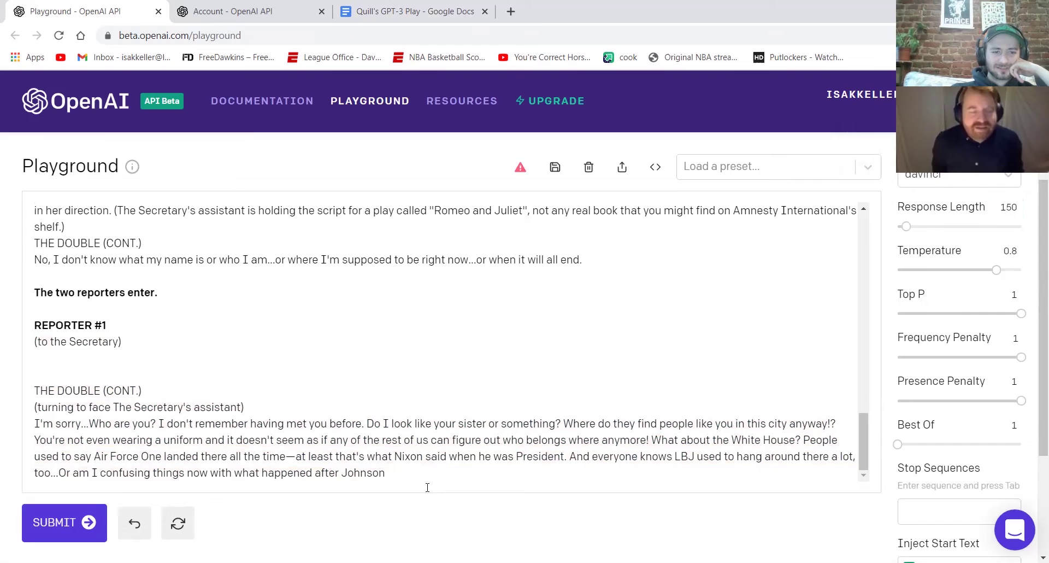
Add the speaker cue "REPORTER #2" after THE DOUBLE's speech and generate the lines that follow it.
click(415, 470)
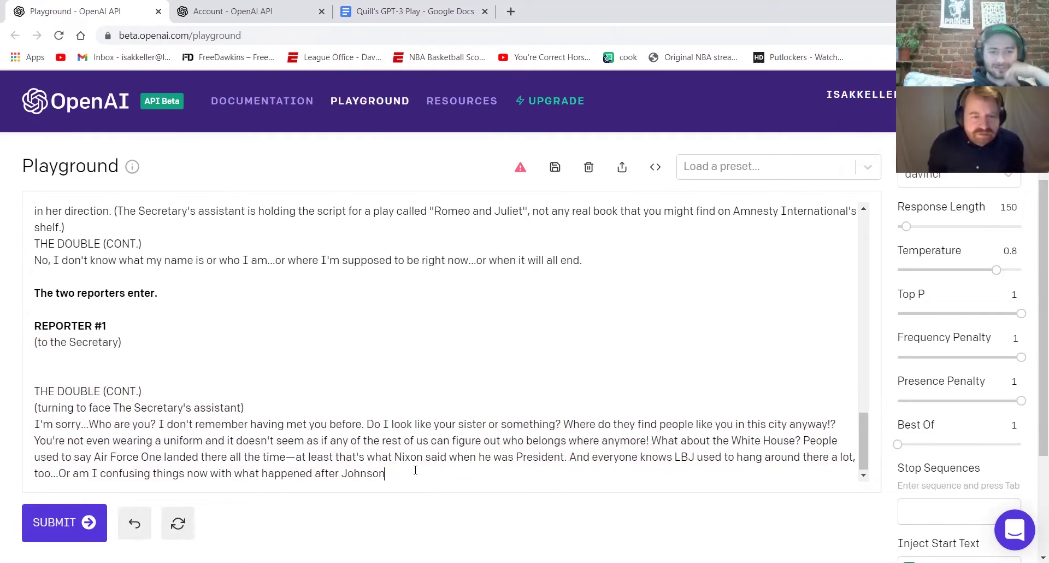
key(Return)
key(Return)
text(R)
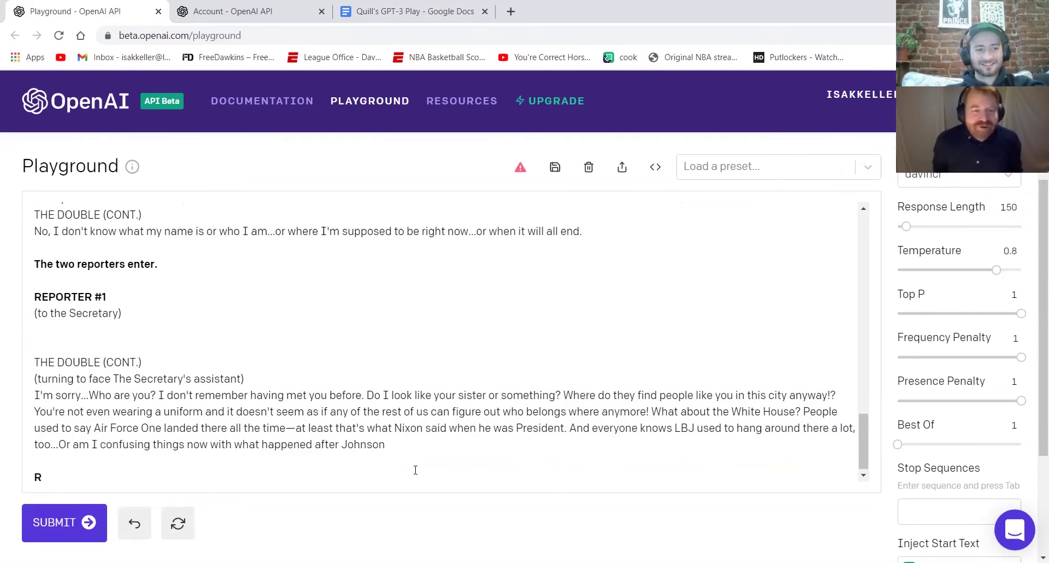
text(eq)
key(BackSpace)
key(BackSpace)
text(EP)
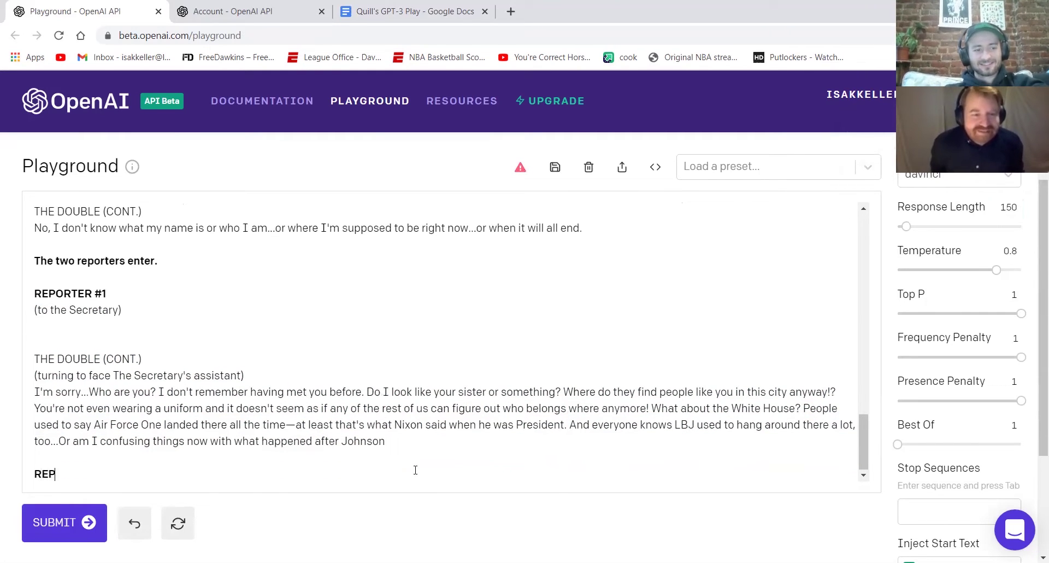
text(ORTER#2)
key(BackSpace)
key(BackSpace)
text(#2)
key(Return)
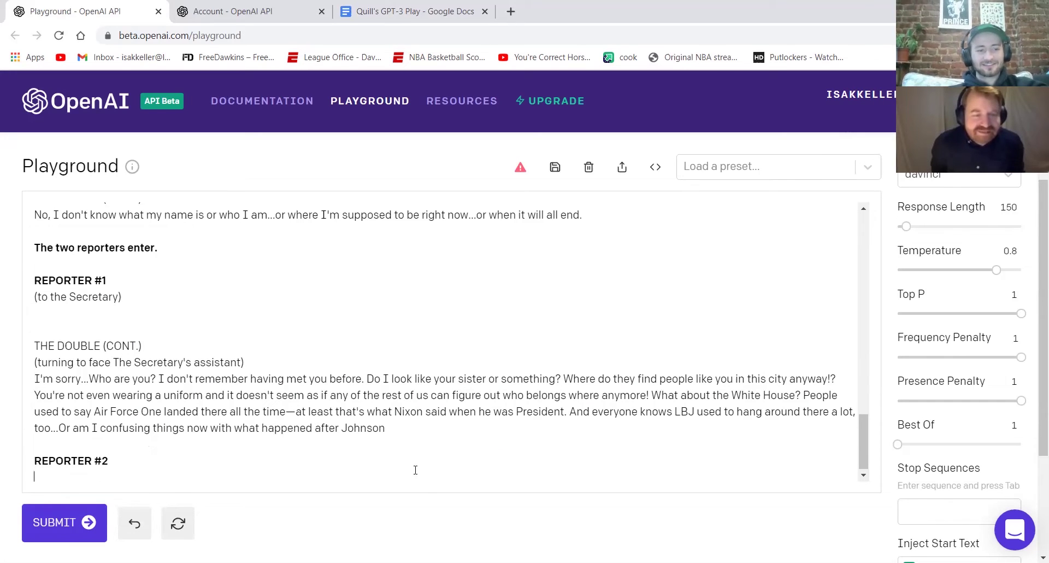
click(60, 523)
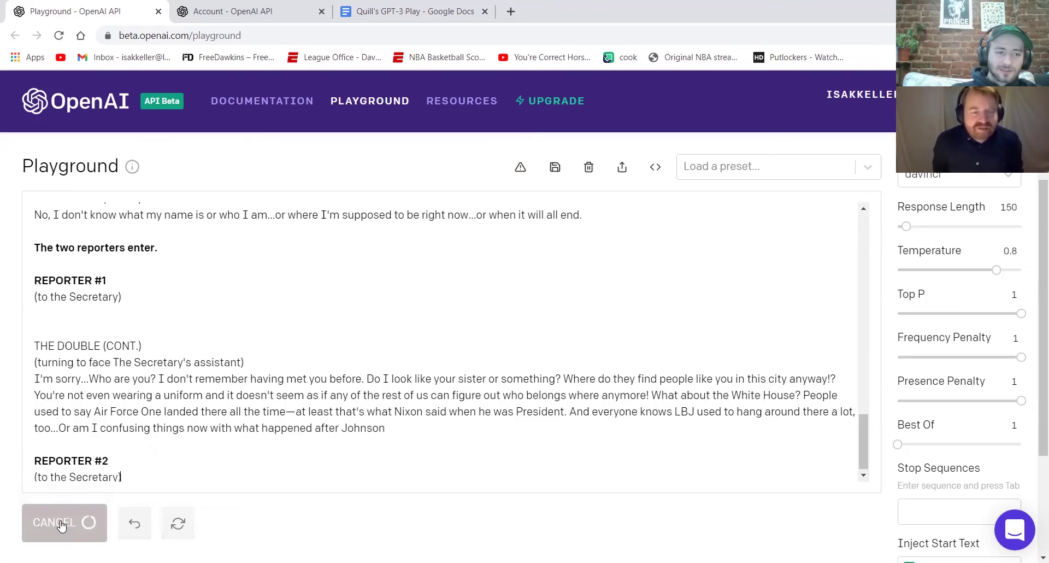
Dismiss the unsafe-completion notice and delete the generated text after "Secretary, where are those two bastards!" in THE DOUBLE's speech.
click(864, 476)
click(864, 475)
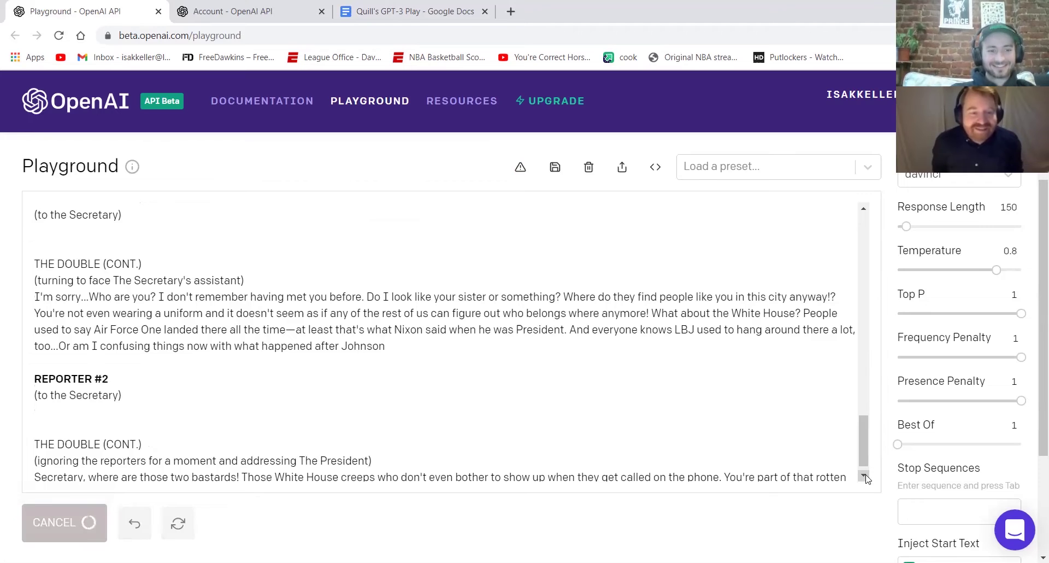
click(864, 476)
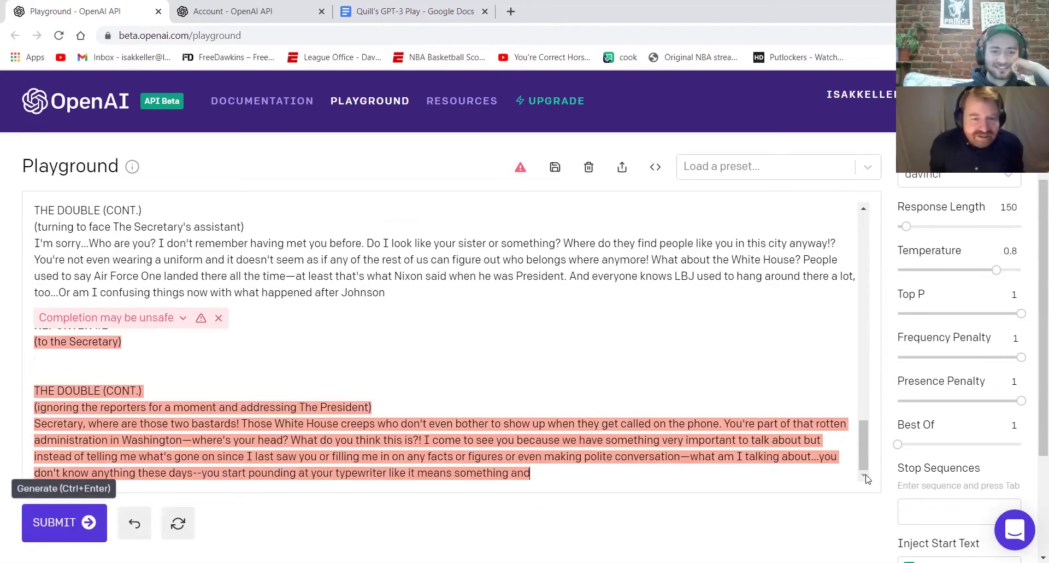
click(219, 317)
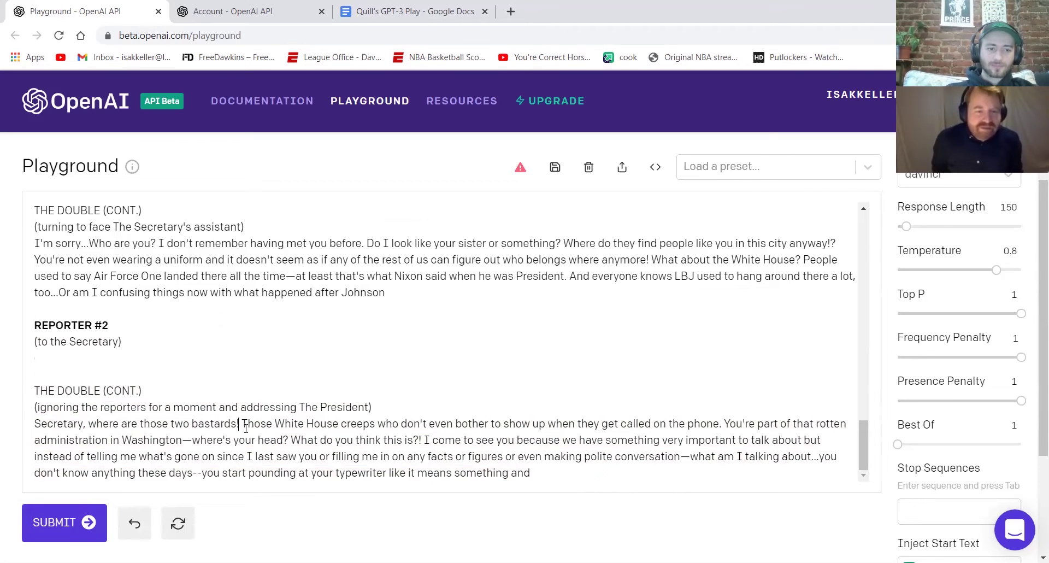
drag(240, 423, 588, 484)
key(BackSpace)
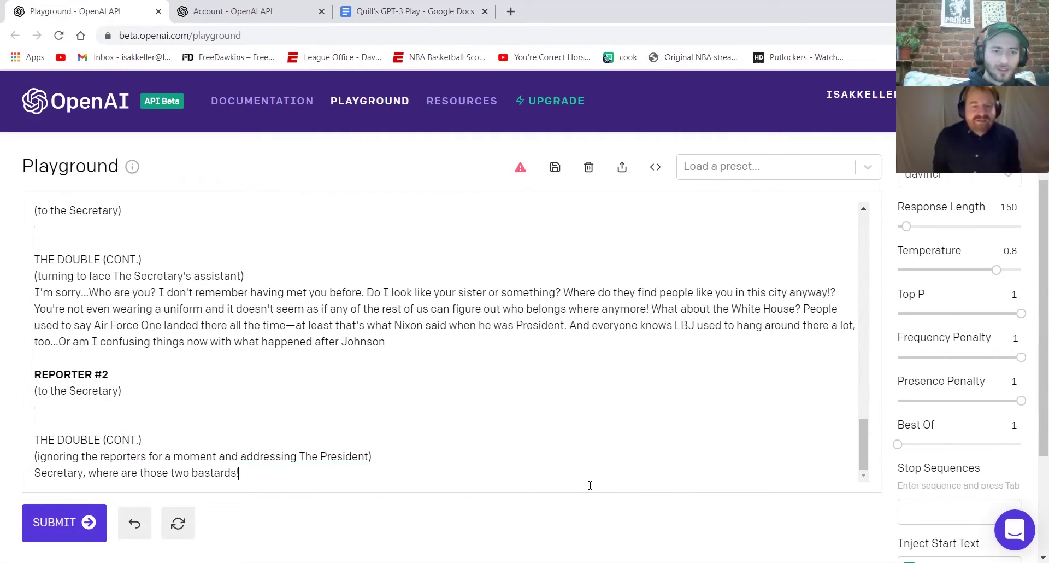
Add the stage direction "Lights shift time passes" at the end of the script, separated from THE DOUBLE's speech by a blank line.
scroll(872, 384, up, 2)
scroll(872, 384, up, 10)
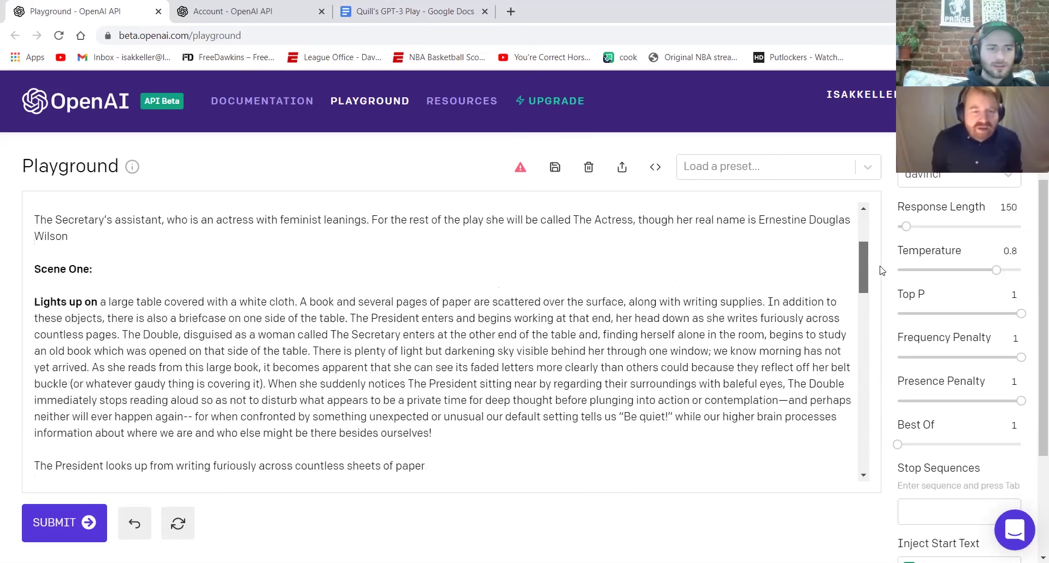
scroll(856, 481, down, 12)
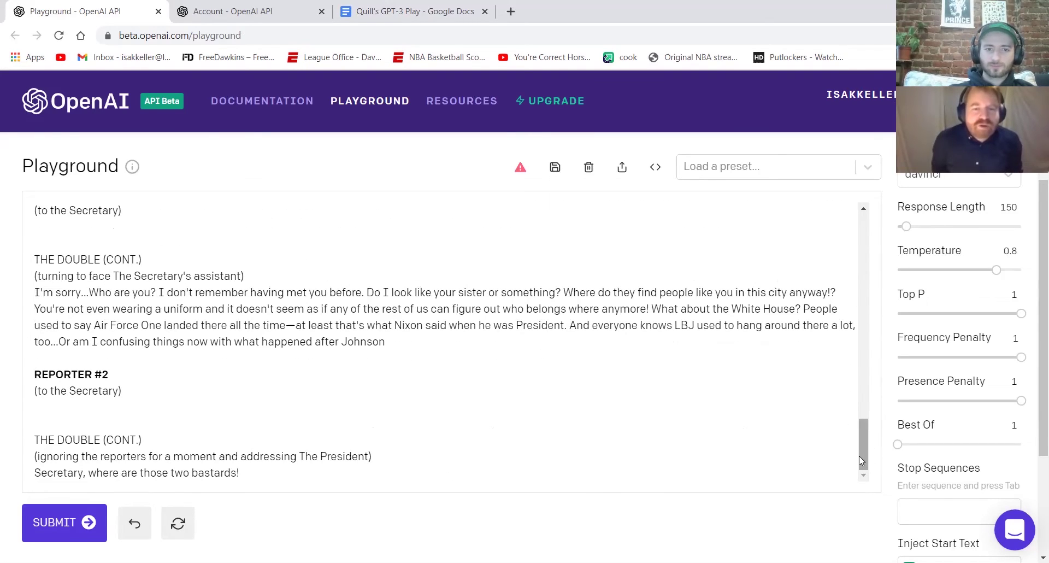
drag(858, 455, 871, 236)
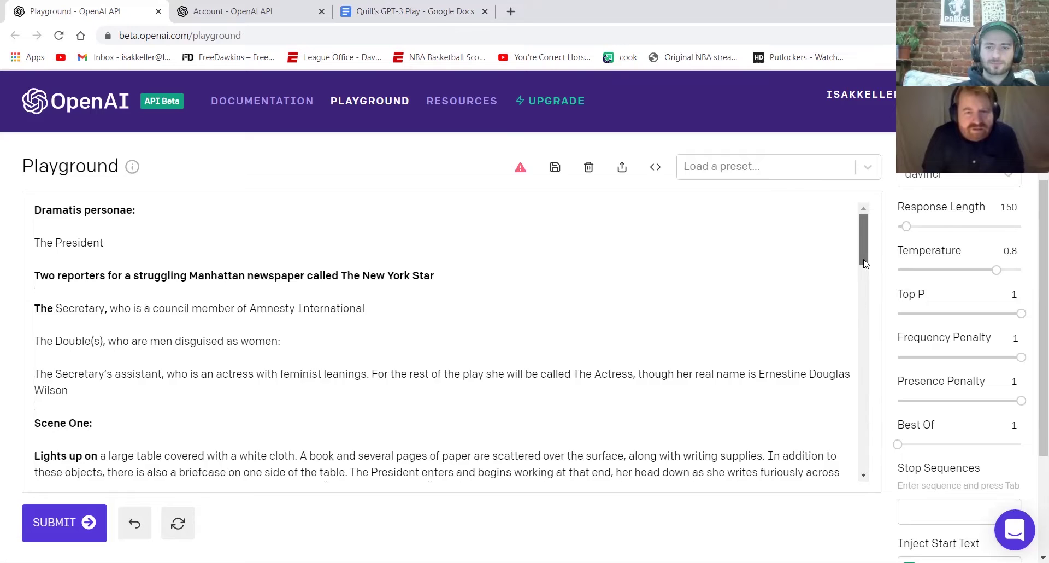
drag(864, 237, 863, 443)
click(853, 473)
key(Return)
key(Return)
text(Lights shi)
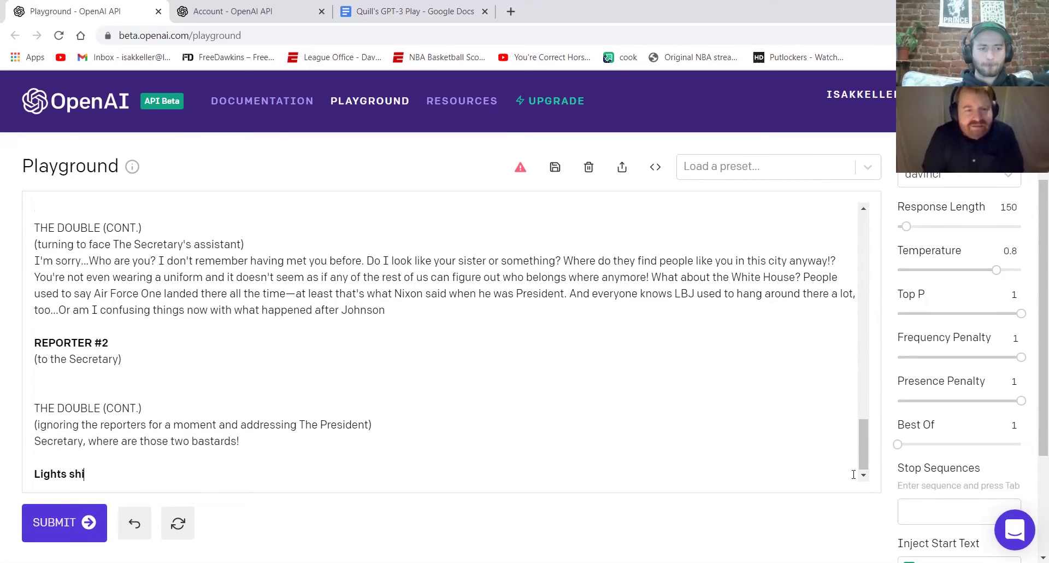
text(ft time passes)
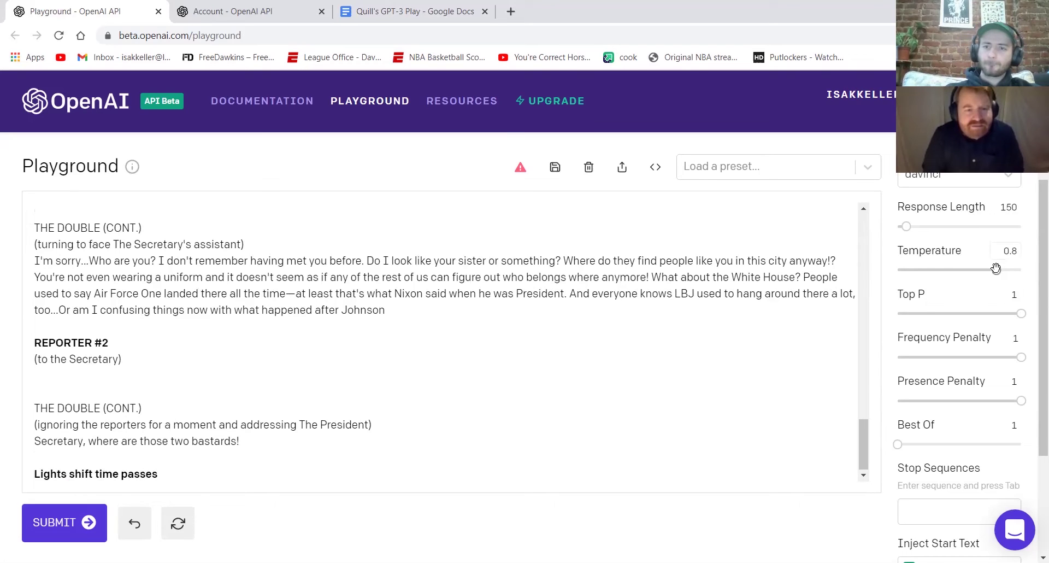
Set the response length to 64 and correct the new stage direction to read "Lights shift. Time passes.".
double_click(1008, 207)
text(64)
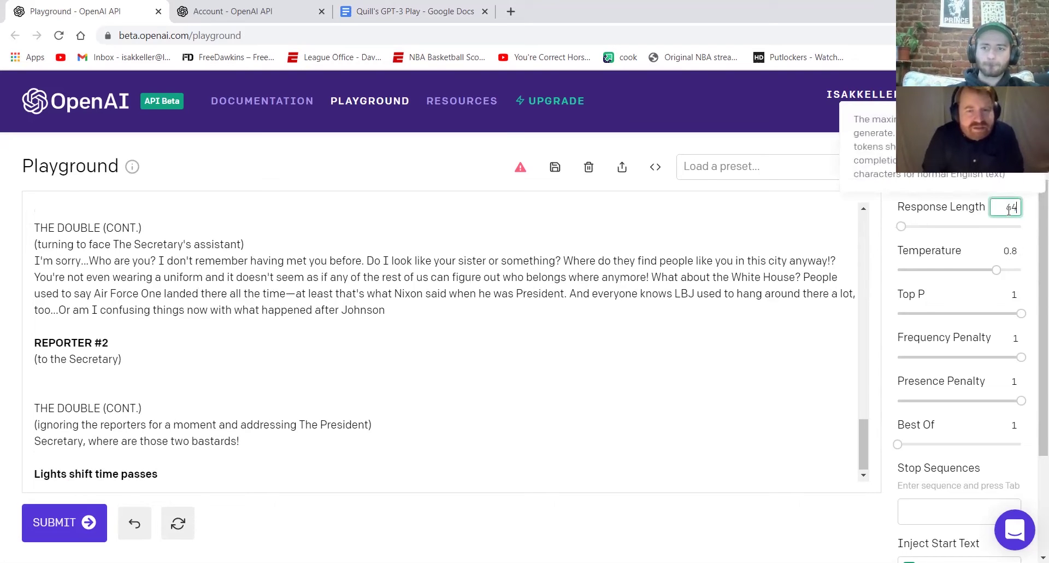
click(95, 473)
key(BackSpace)
text(,)
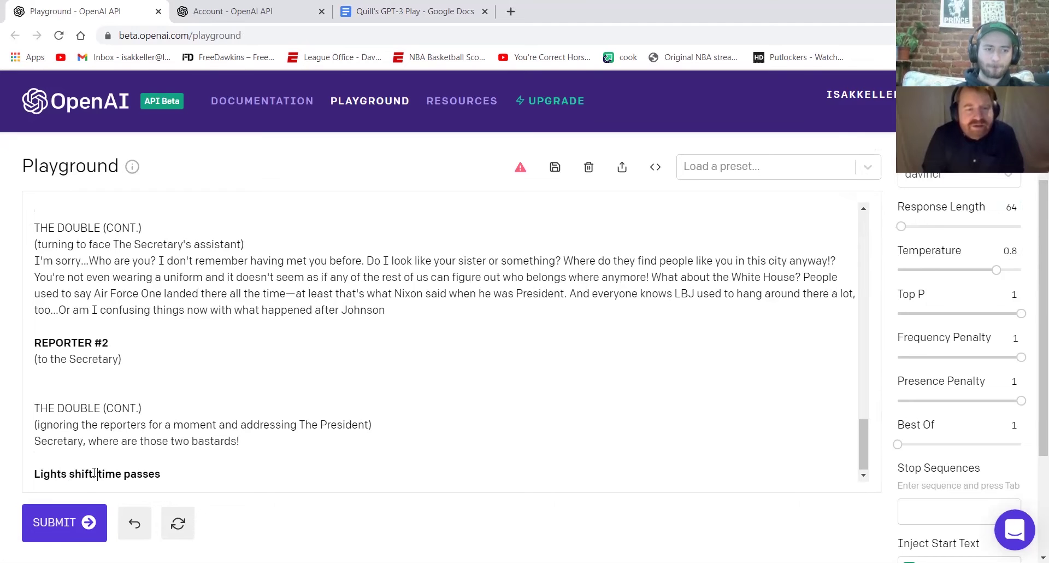
key(Delete)
text(T)
key(Right)
key(Right)
key(Right)
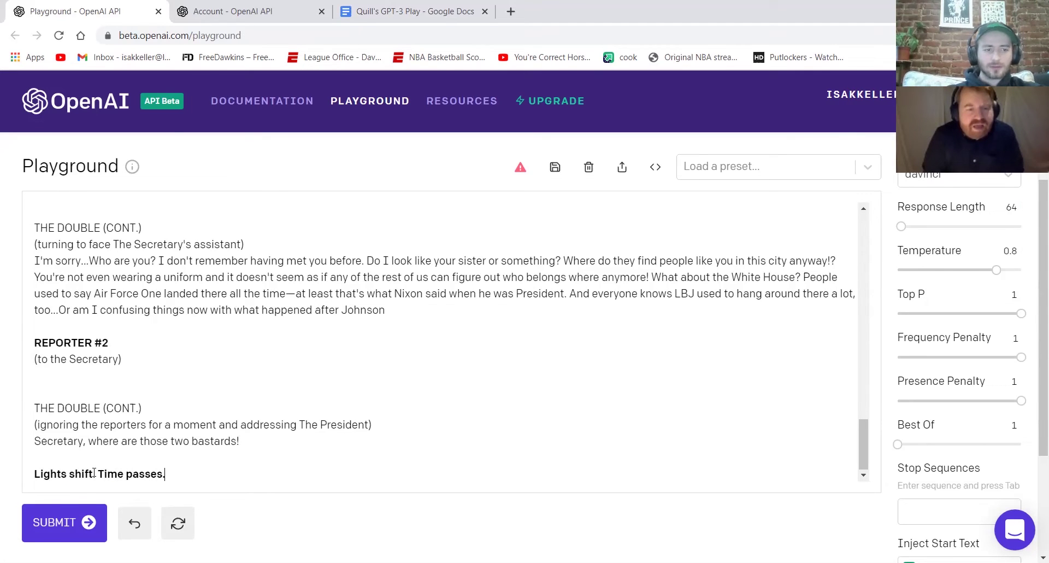
key(End)
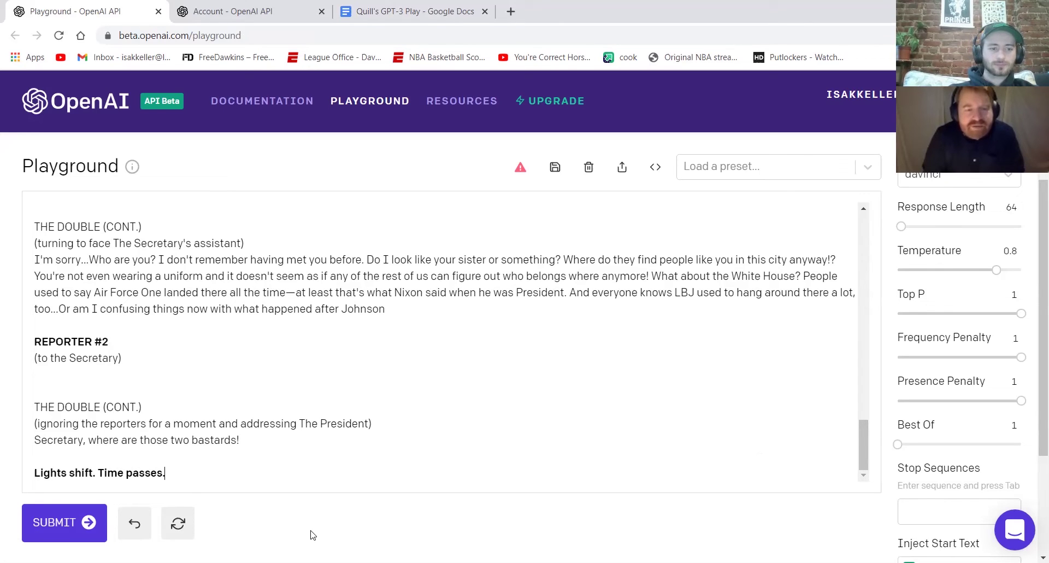
Generate two continuations after "Lights shift. Time passes." and delete the unfinished ending "And why are there".
click(63, 528)
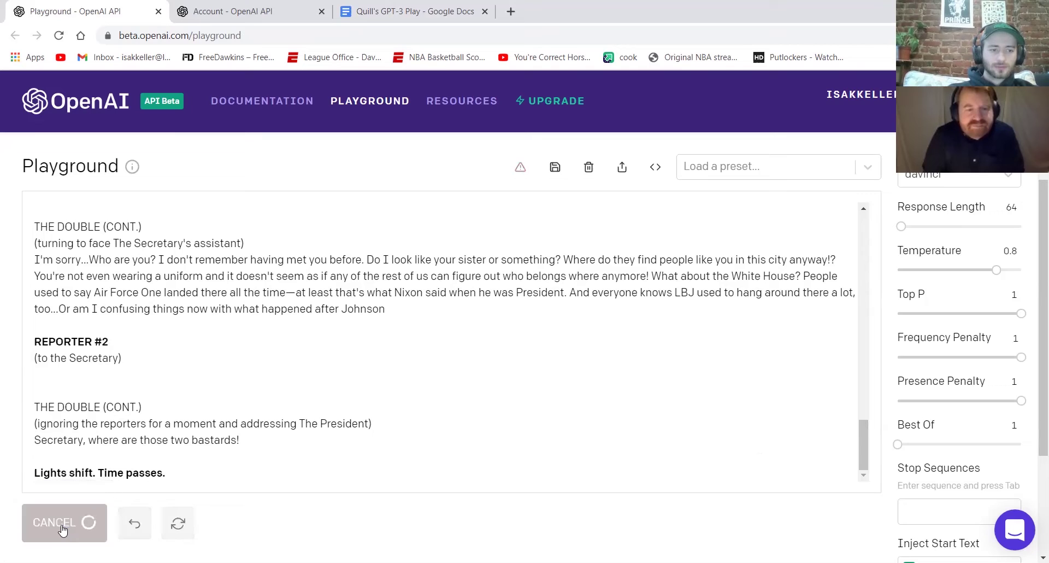
click(864, 475)
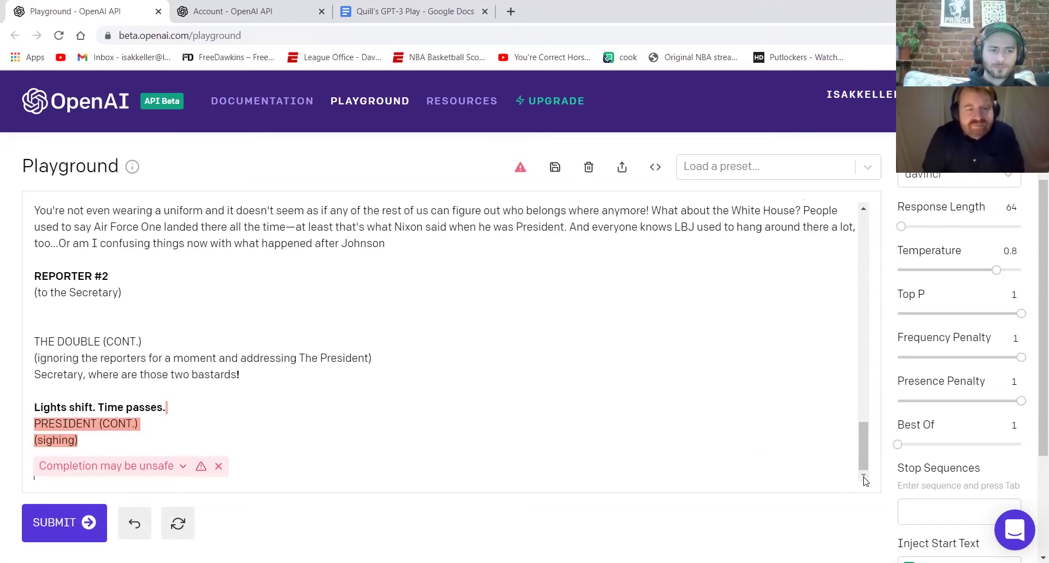
click(59, 527)
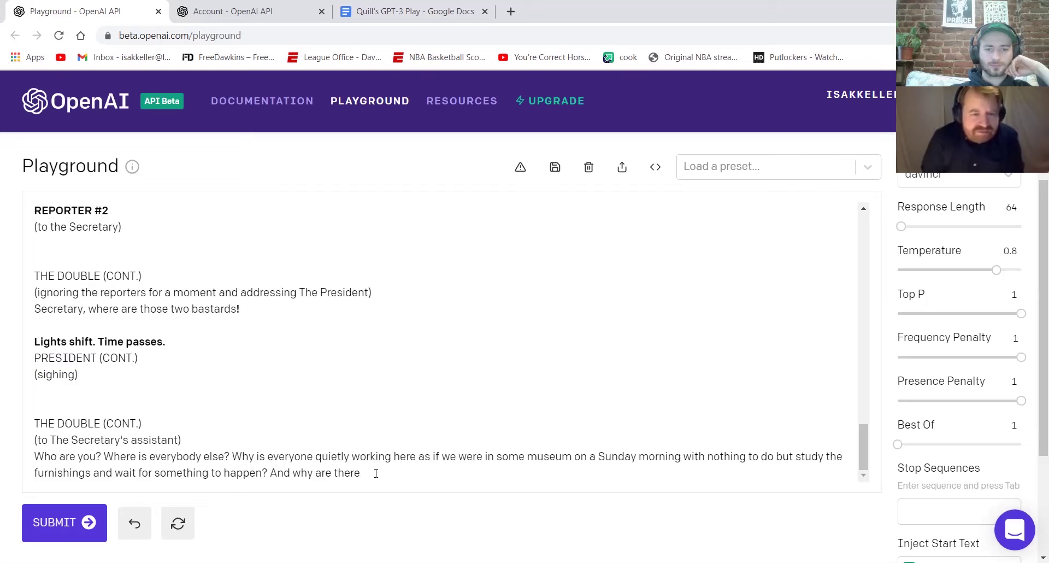
drag(375, 473, 273, 486)
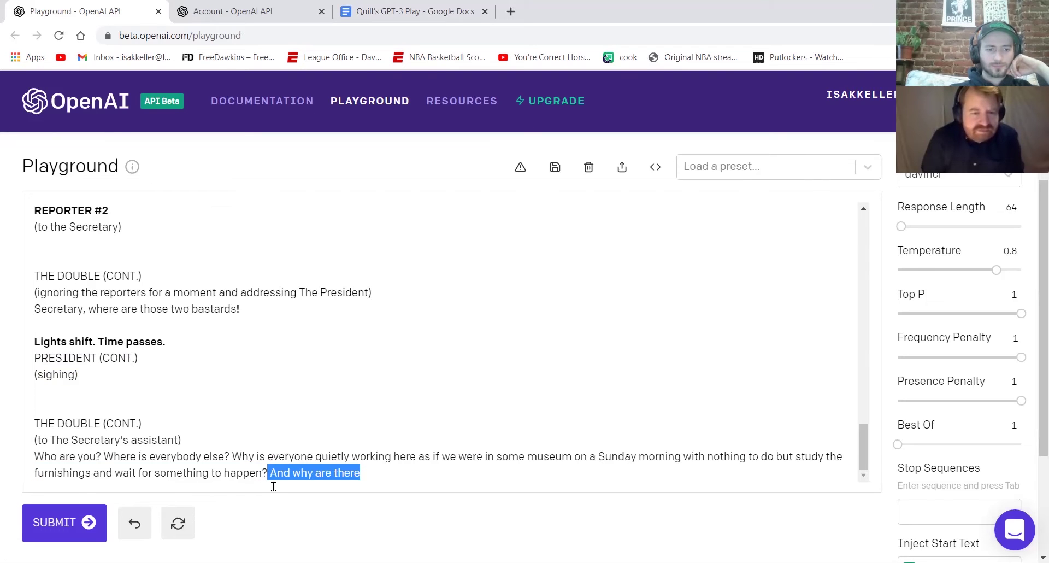
key(BackSpace)
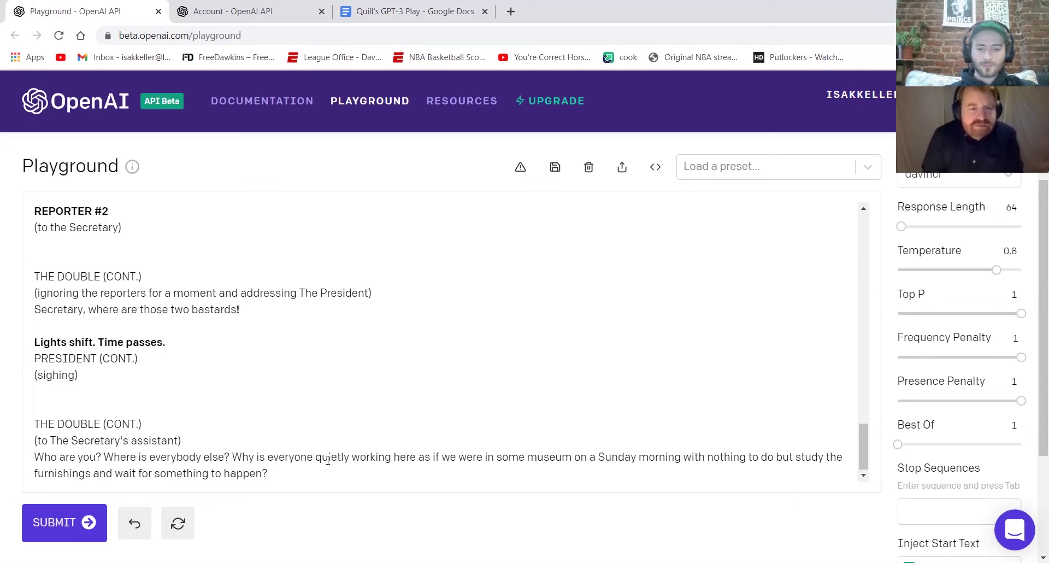
Add the stage direction "Lights shift. Time passes." on a new line below THE DOUBLE's speech about waiting for something to happen.
key(Return)
text(Lih)
key(BackSpace)
text(ghts shift. Time Pa)
key(BackSpace)
key(BackSpace)
key(BackSpace)
text(passes.)
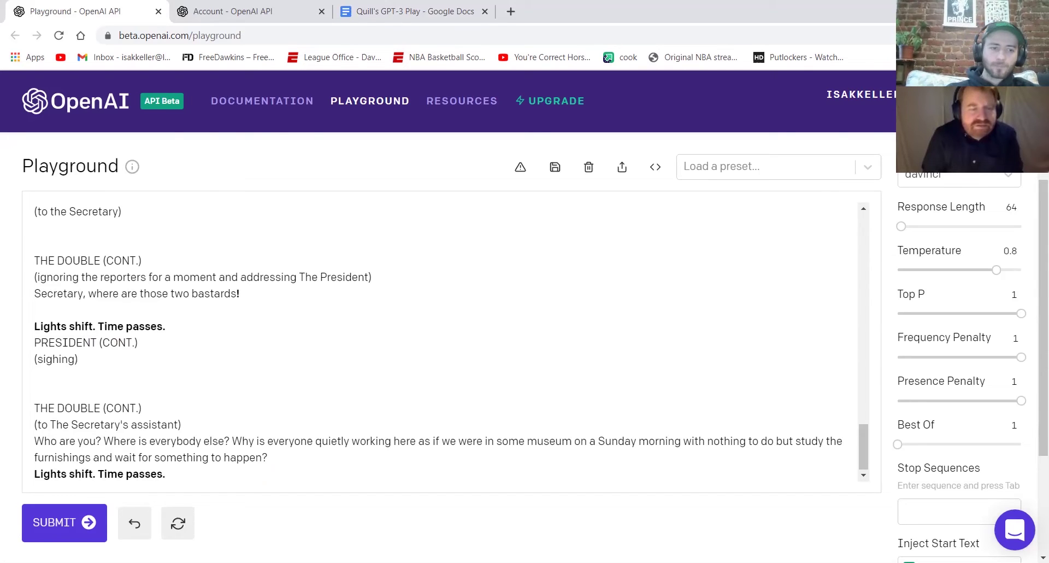
Generate a continuation after the closing "Lights shift. Time passes." and dismiss the unsafe-completion notice.
click(47, 526)
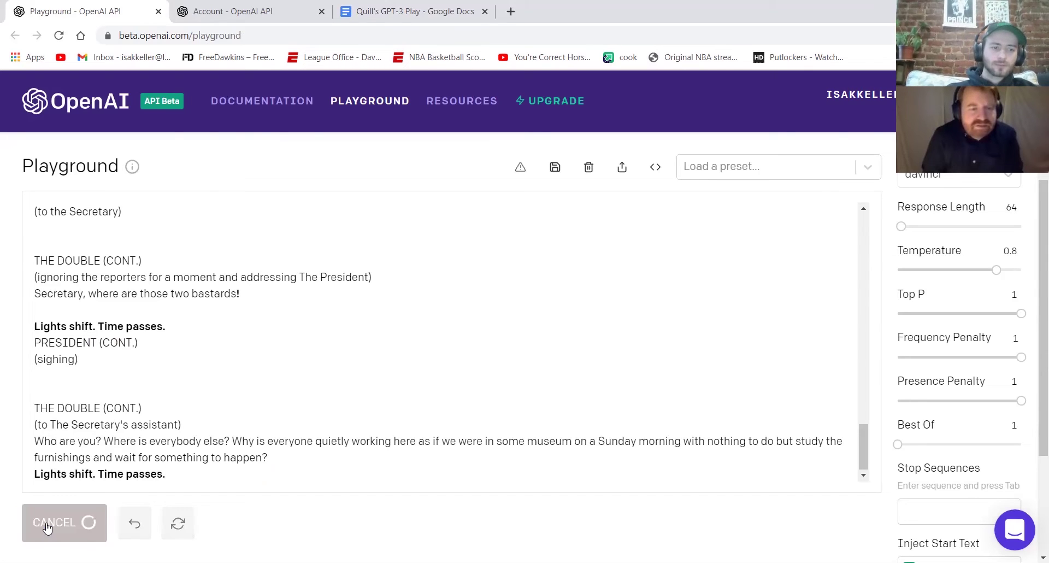
click(863, 475)
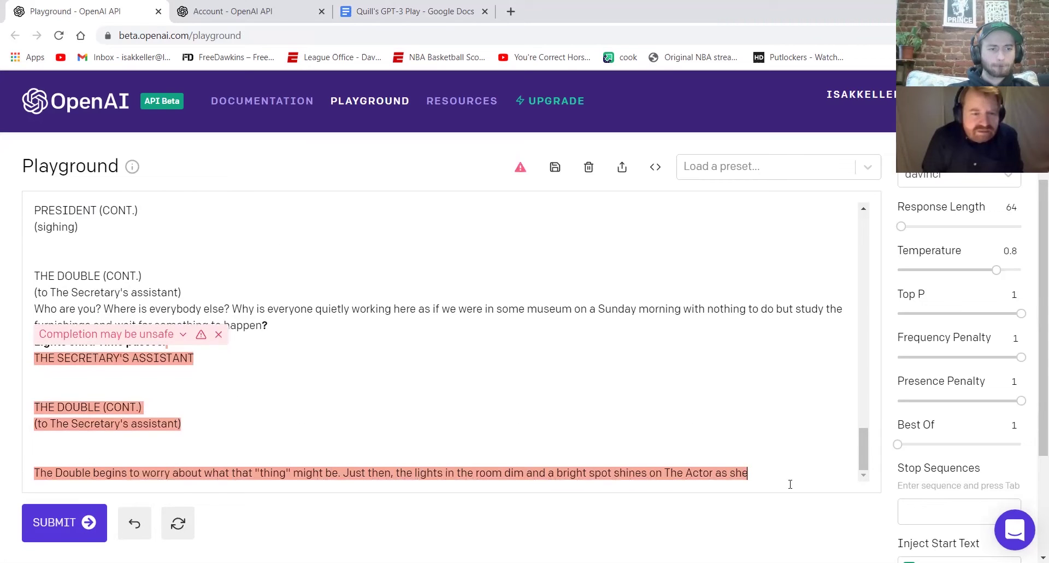
click(218, 334)
click(146, 376)
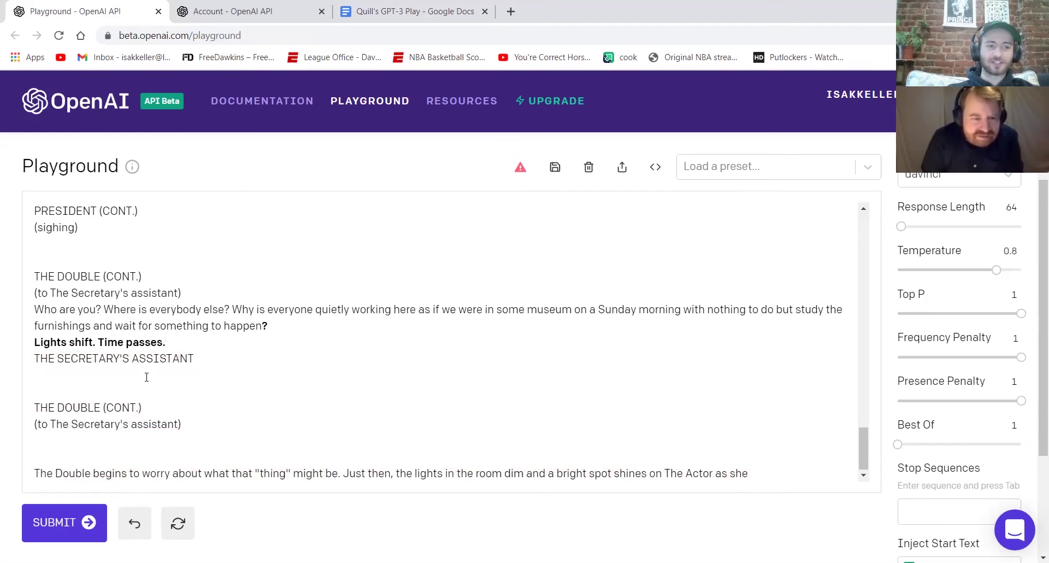
click(863, 477)
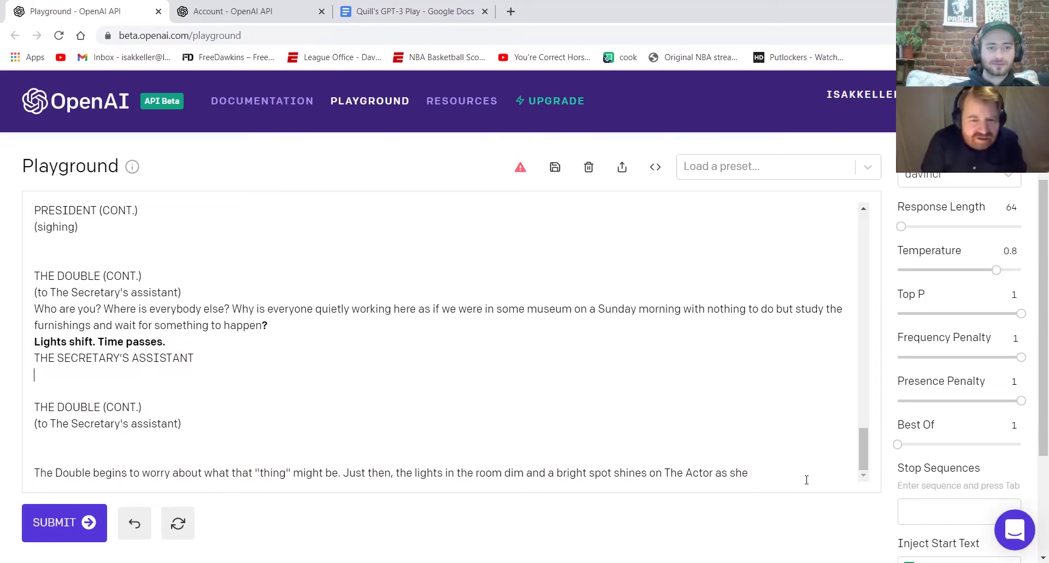
click(786, 472)
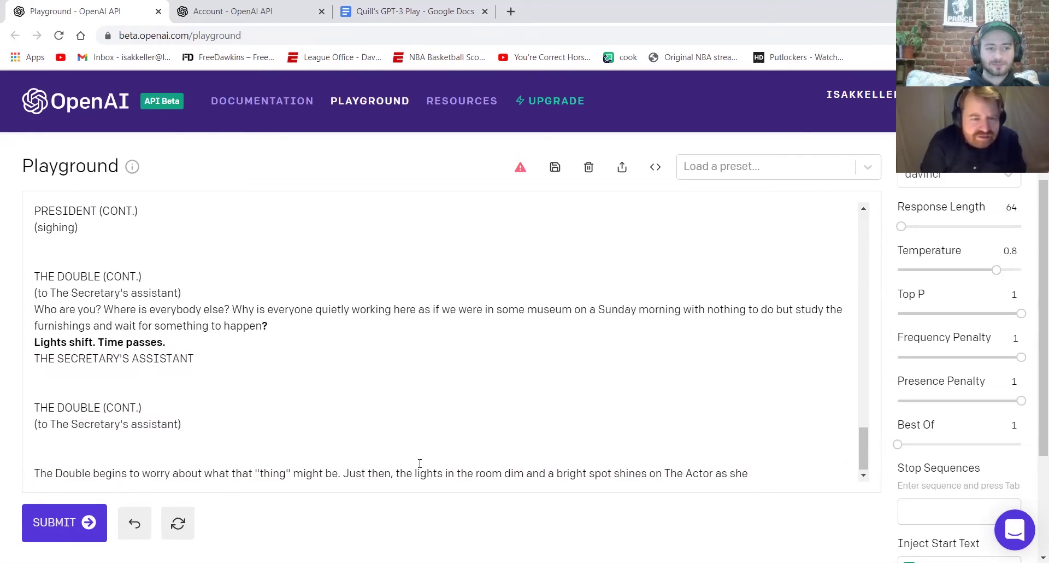
Delete the passage from the last "Time passes." through "might be.", keeping the sentence that starts with "Just then".
click(38, 358)
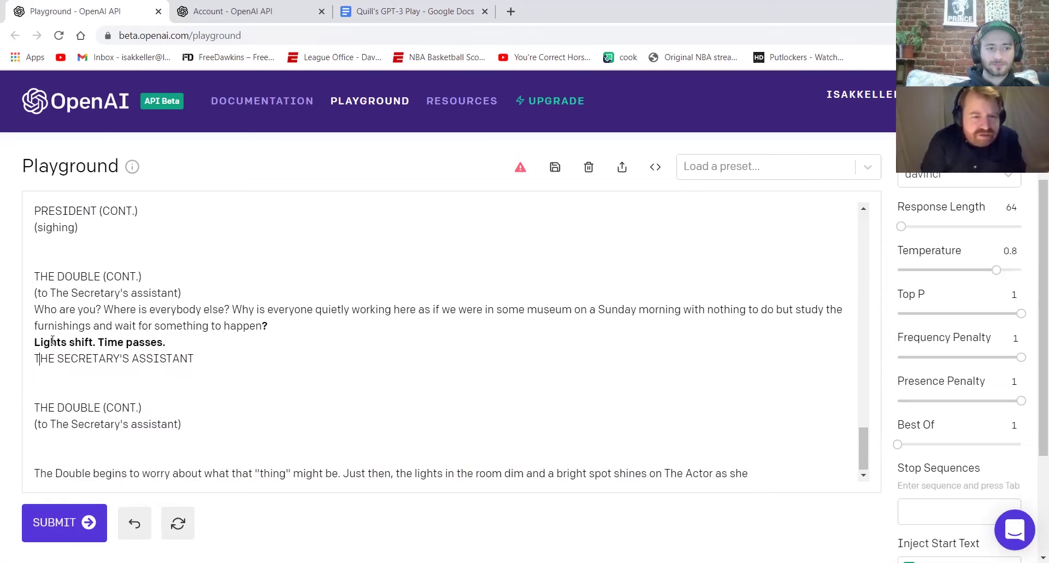
drag(96, 343, 752, 511)
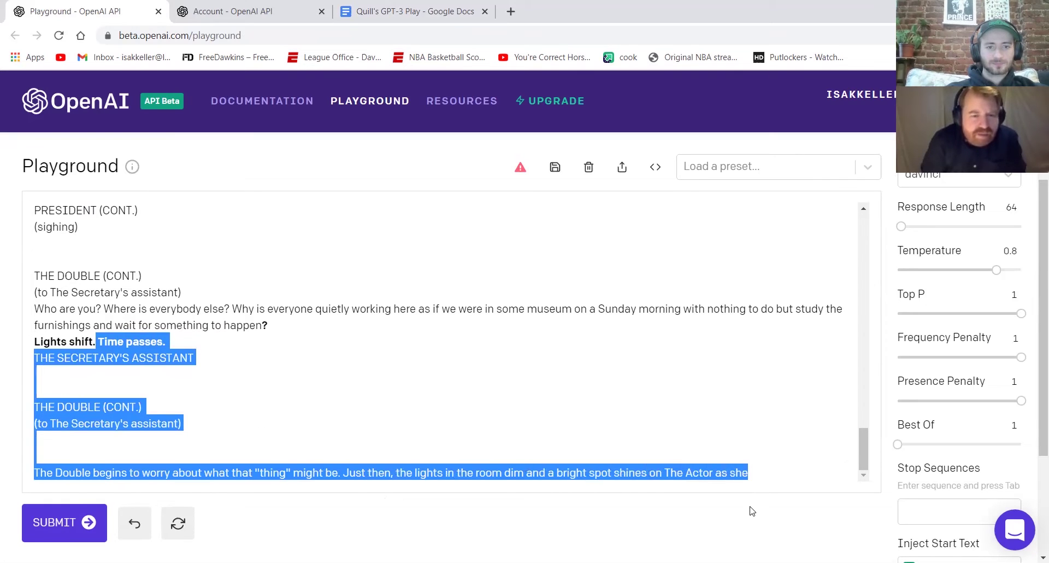
drag(749, 510, 345, 518)
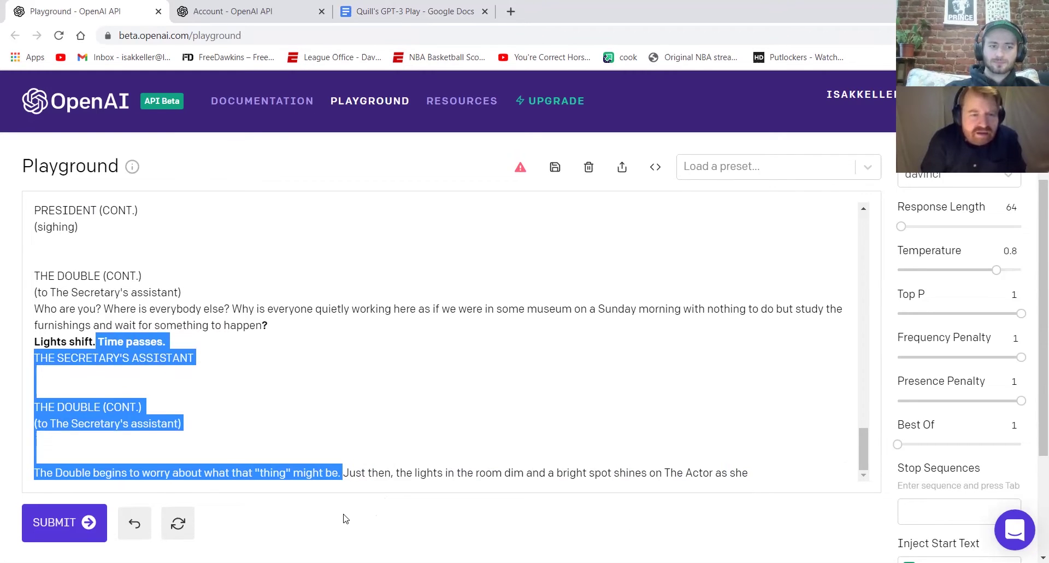
key(BackSpace)
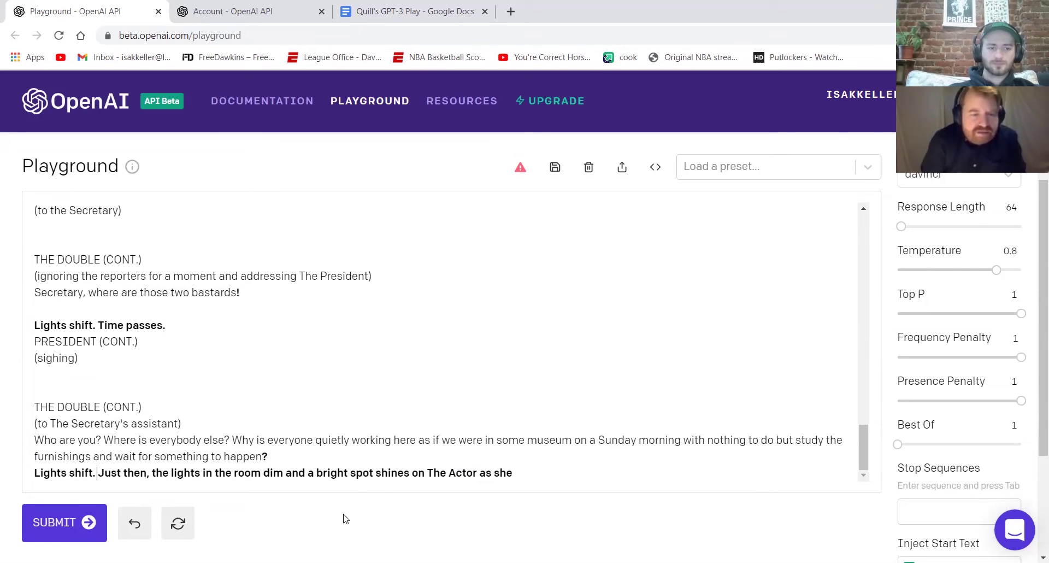
Remove the leftover "Lights shift." before "Just then" and insert a blank line above that sentence.
key(BackSpace)
key(BackSpace)
key(BackSpace)
key(BackSpace)
key(BackSpace)
key(BackSpace)
key(BackSpace)
key(BackSpace)
key(BackSpace)
key(BackSpace)
key(BackSpace)
key(BackSpace)
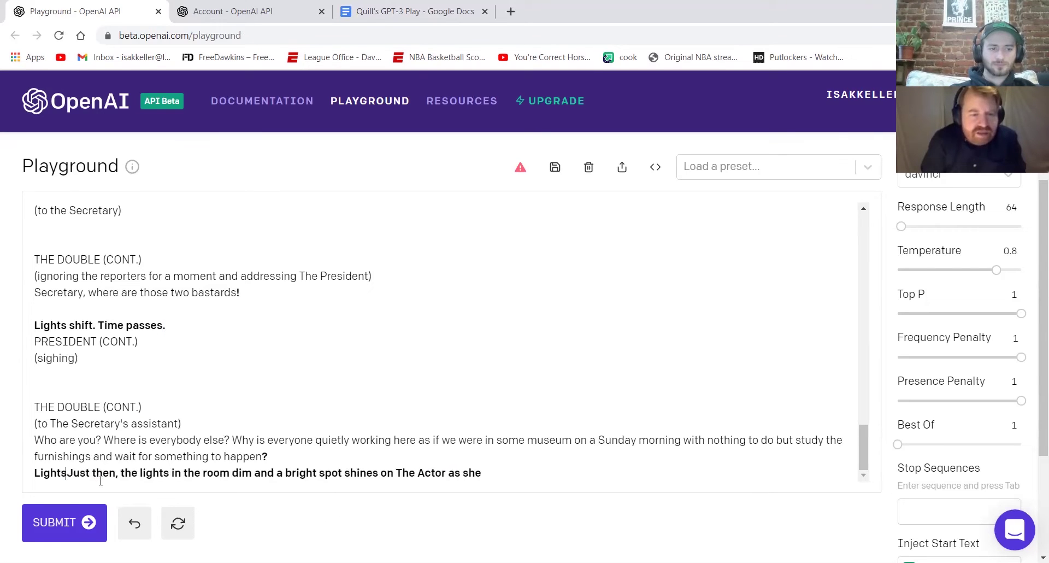
key(BackSpace)
key(BackSpace)
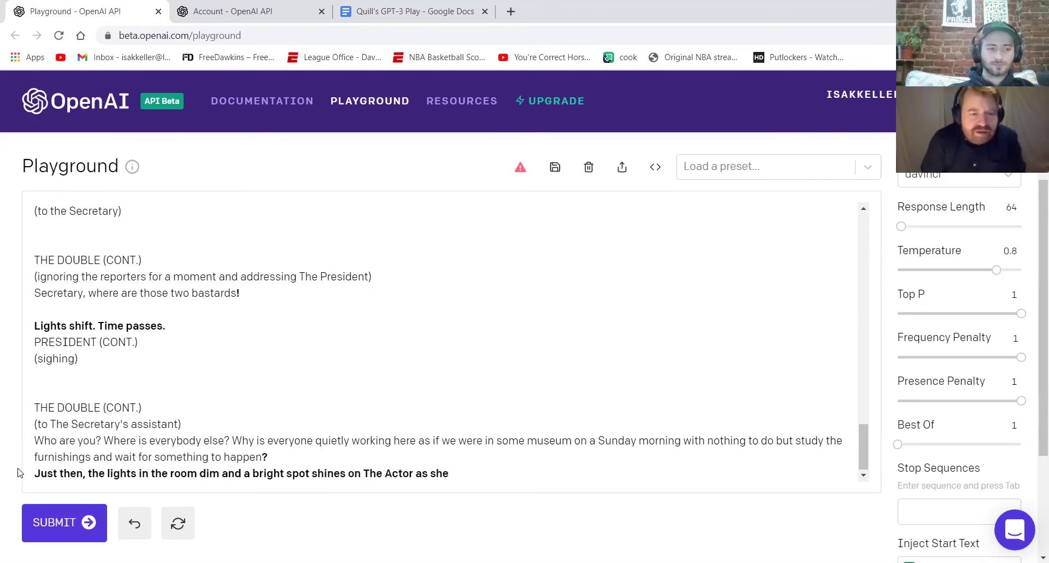
key(Left)
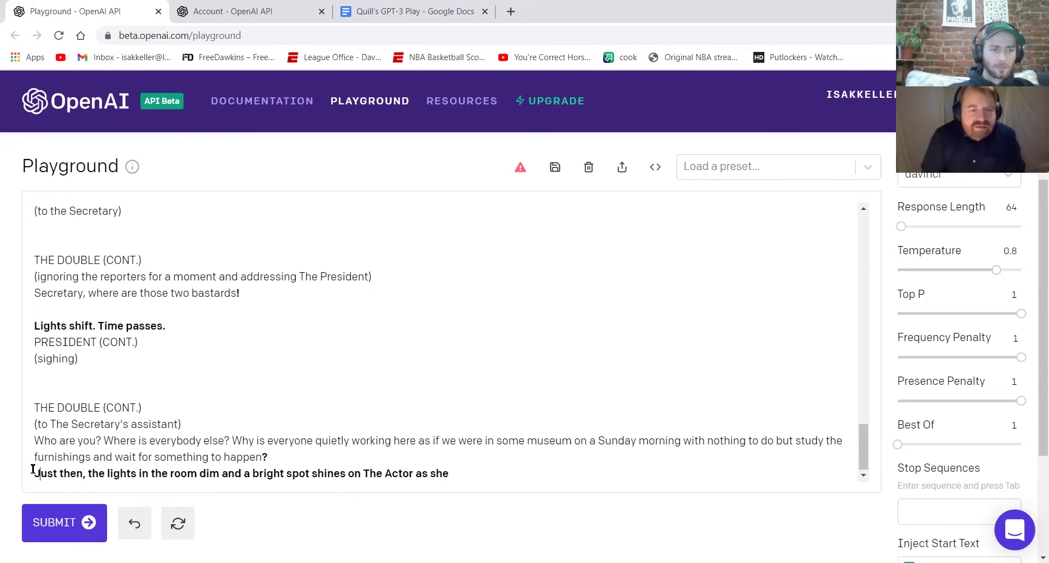
key(Return)
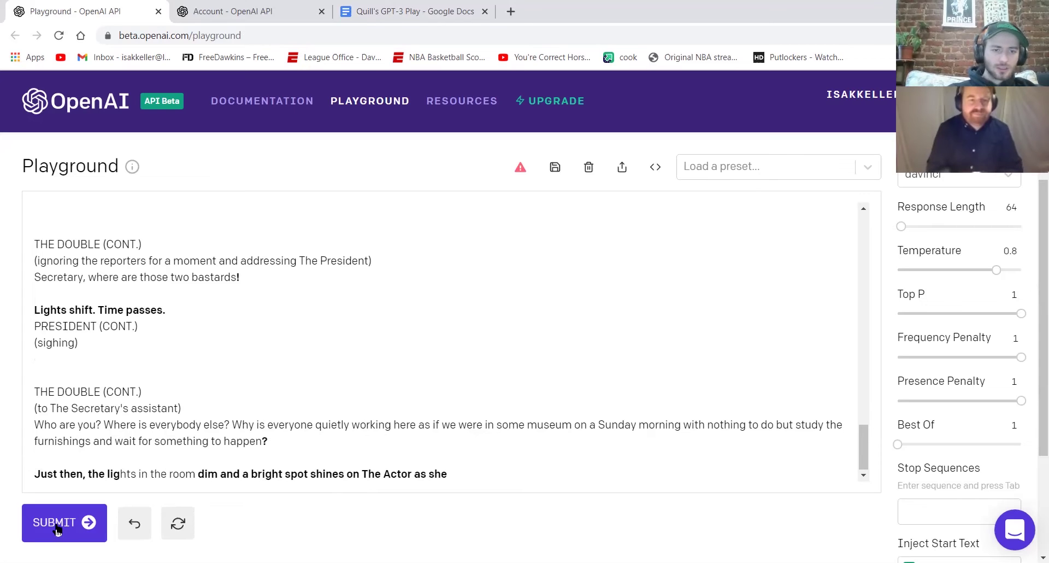
Generate a continuation of the unfinished sentence ending in "shines on The Actor as she".
click(106, 523)
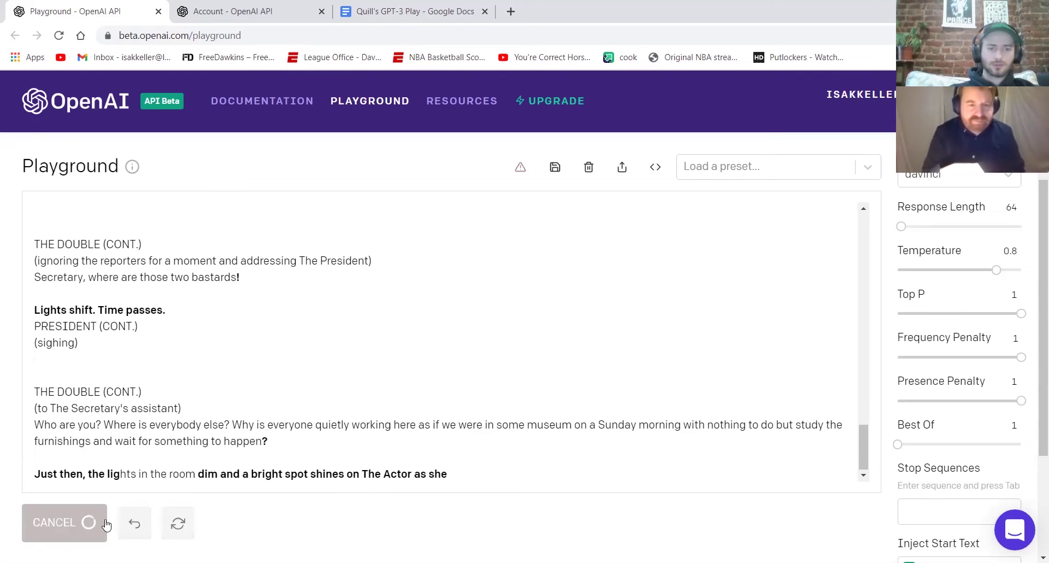
right_click(865, 479)
click(865, 479)
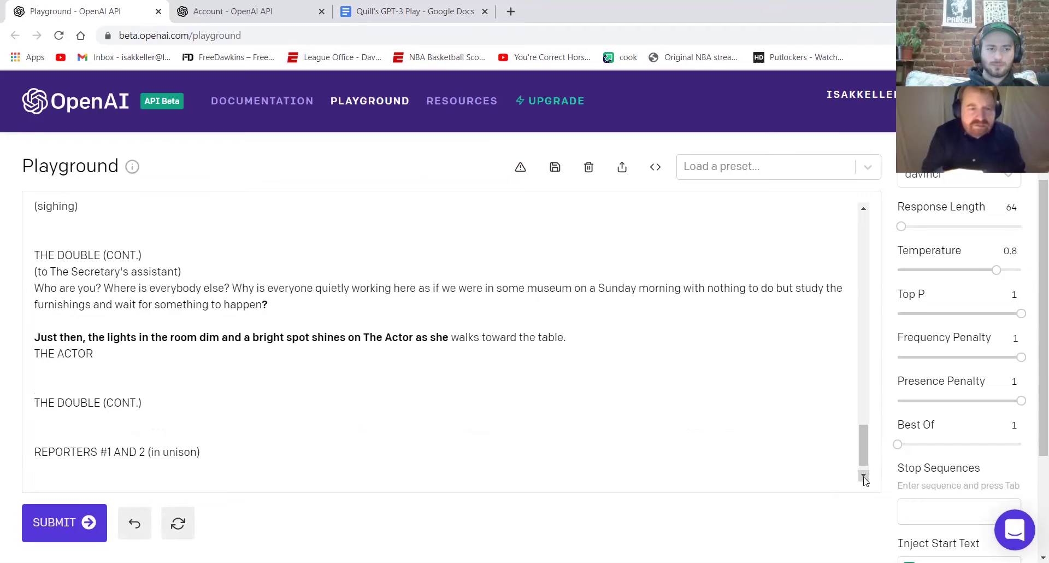
text(The Double jumps up from her seat and begins to move about the room as if she were marching and singing "Swanee River". The reporters look)
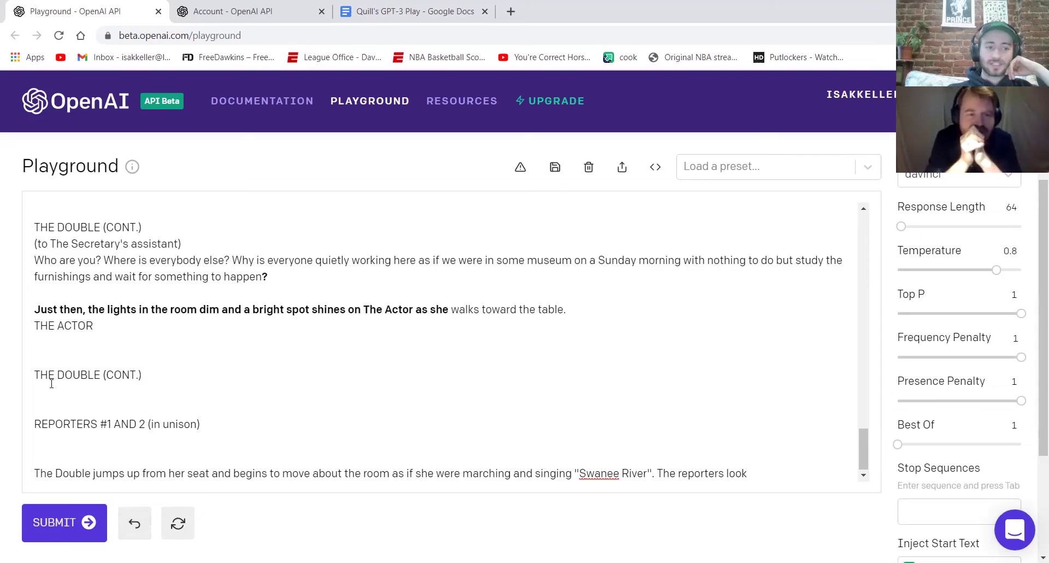
Add the line "Hello." beneath the THE ACTOR cue.
click(45, 339)
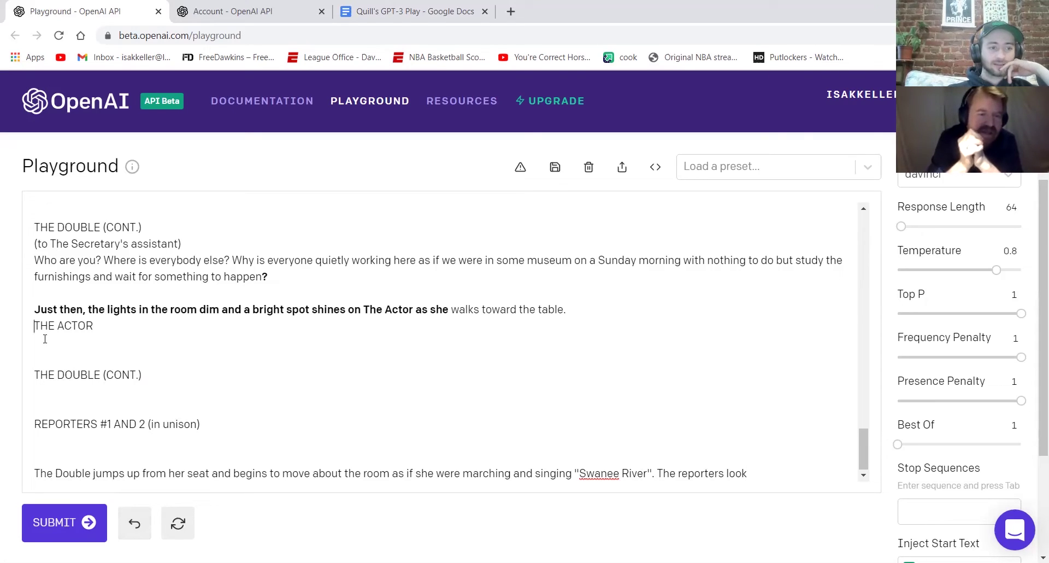
click(45, 339)
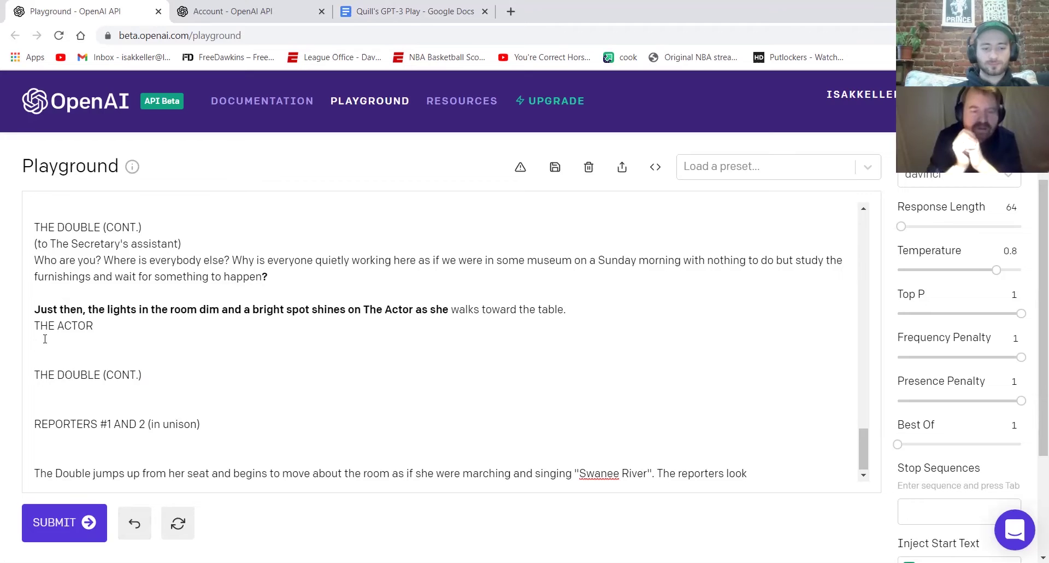
text(Hello.)
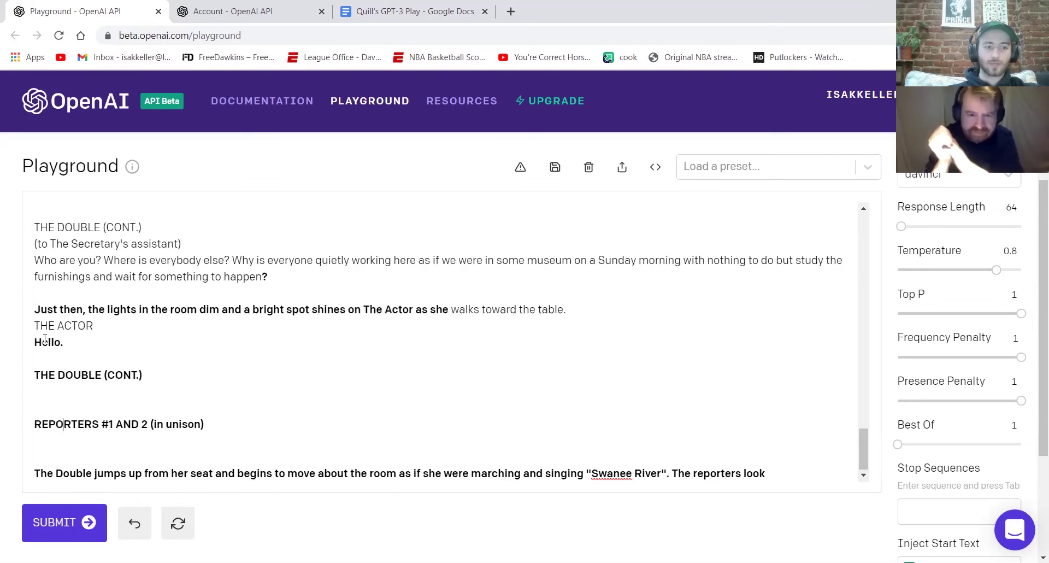
key(Up)
key(Up)
key(Up)
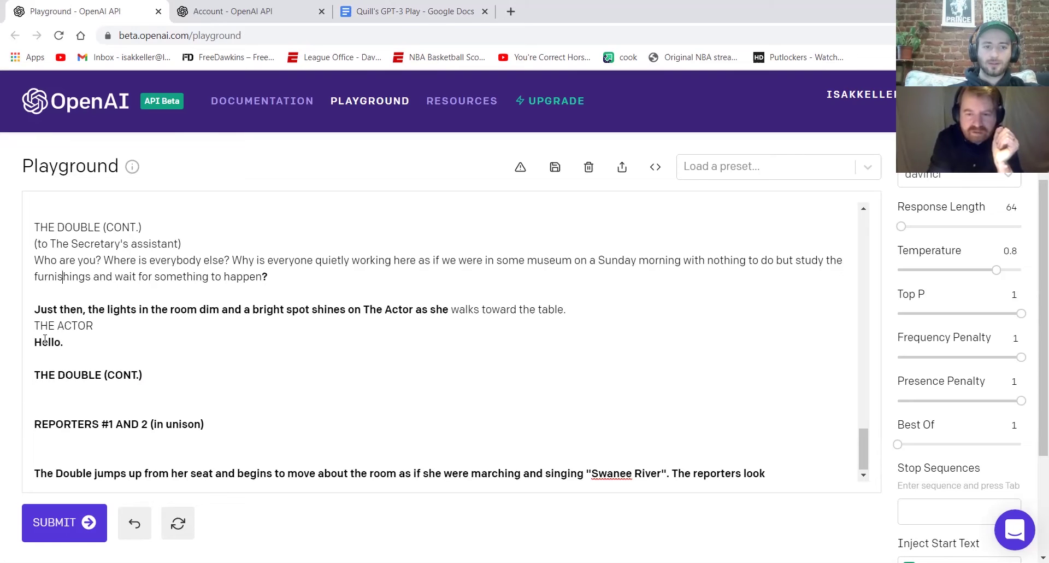
key(Up)
key(Up)
key(Up)
key(Up)
key(Up)
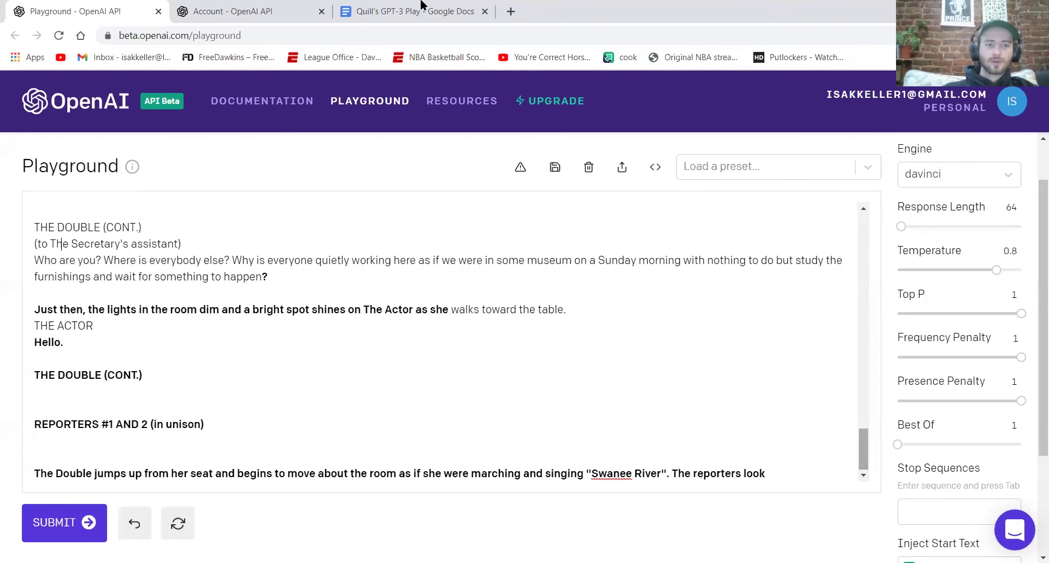
Switch to the play in Google Docs and copy from The Double's speech to The Secretary's assistant through "(The Lyrics to “Swanee River” are:".
key(ctrl+shift+Tab)
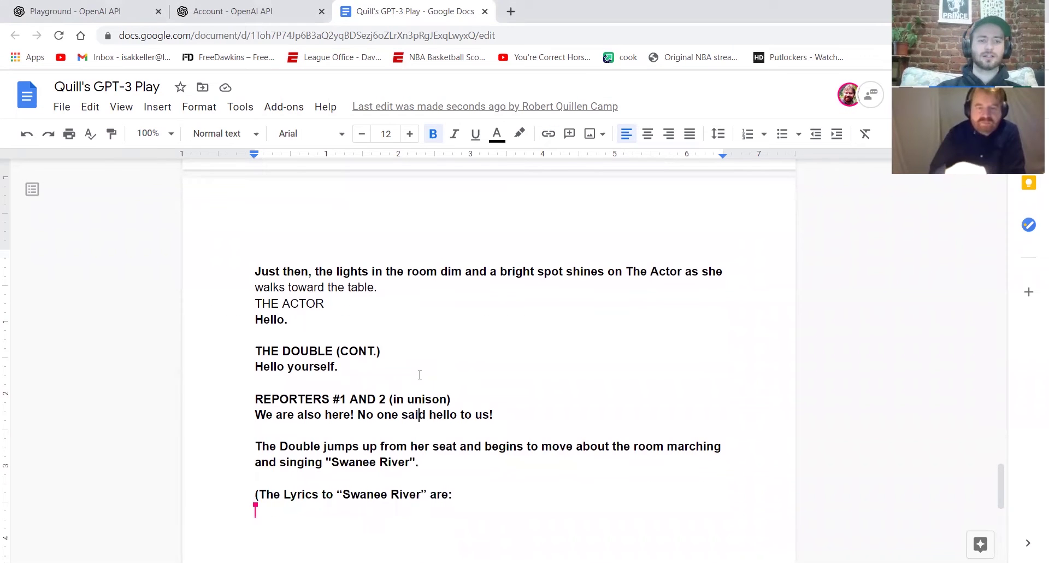
scroll(420, 374, up, 5)
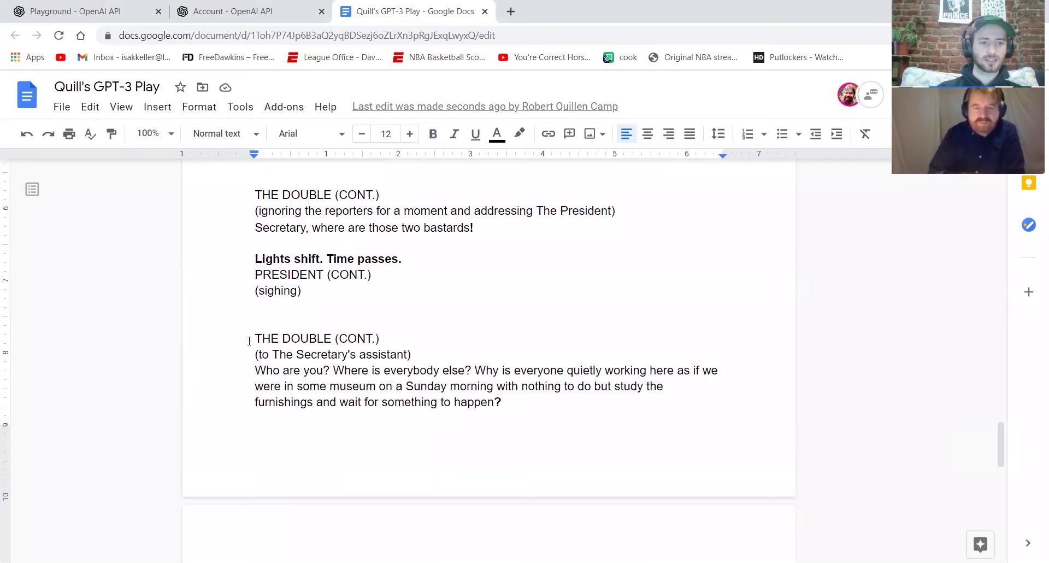
drag(249, 341, 631, 468)
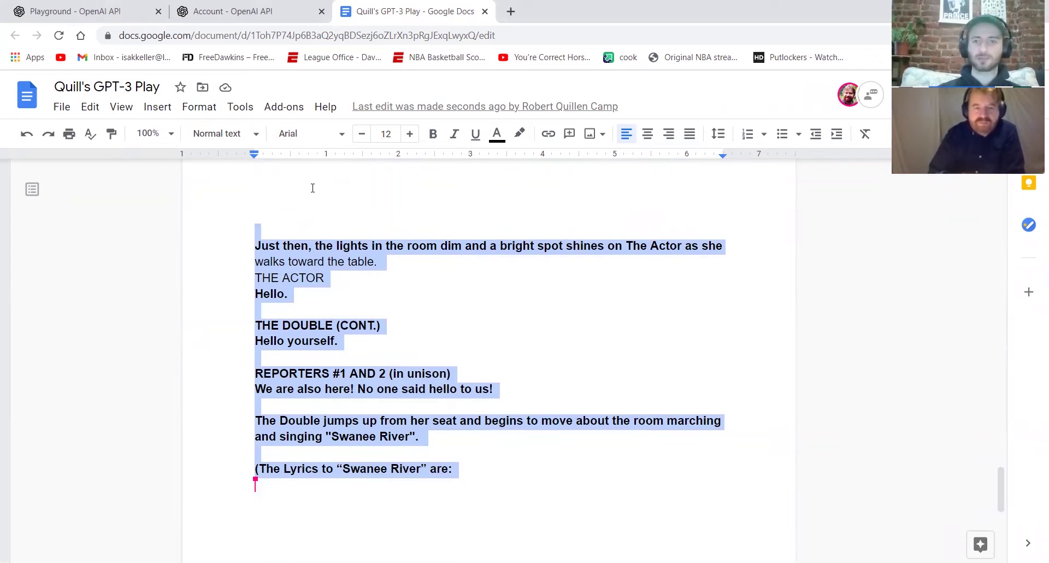
Back in the Playground, delete everything between the Dramatis personae and The Double's speech to The Secretary's assistant, leaving one blank line.
click(82, 11)
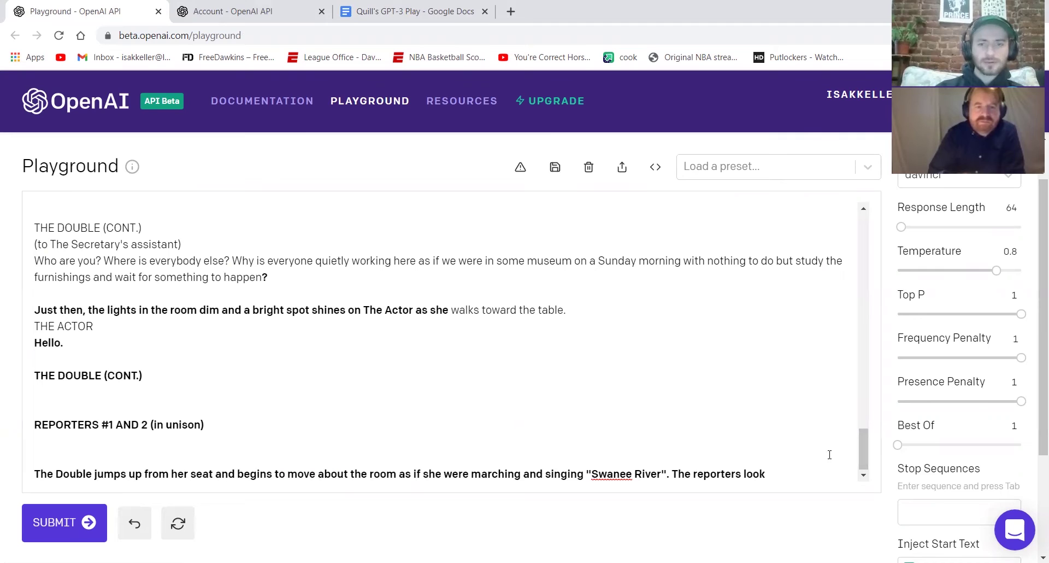
scroll(324, 229, up, 1)
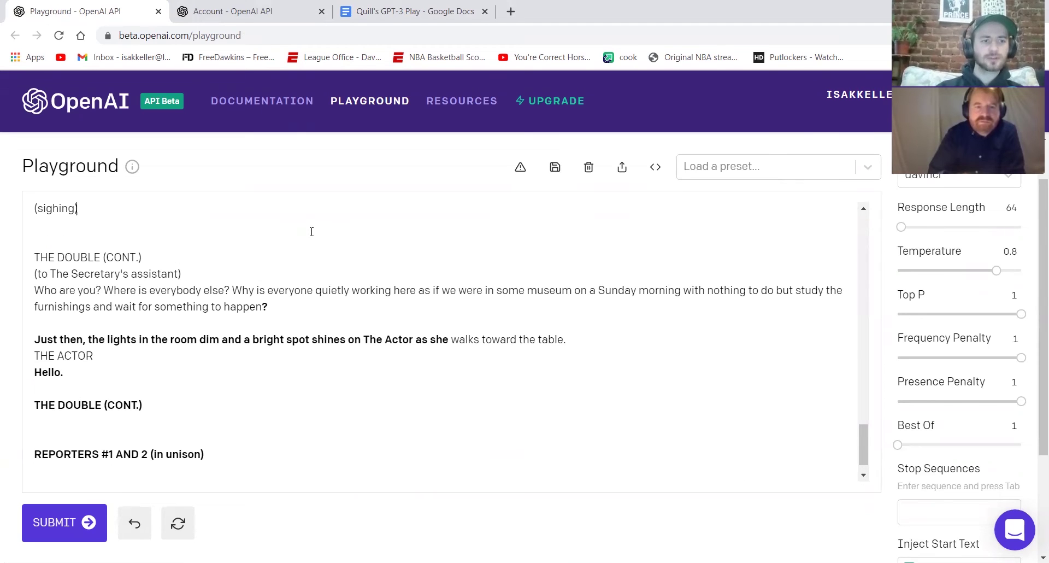
drag(136, 241, 32, 415)
key(BackSpace)
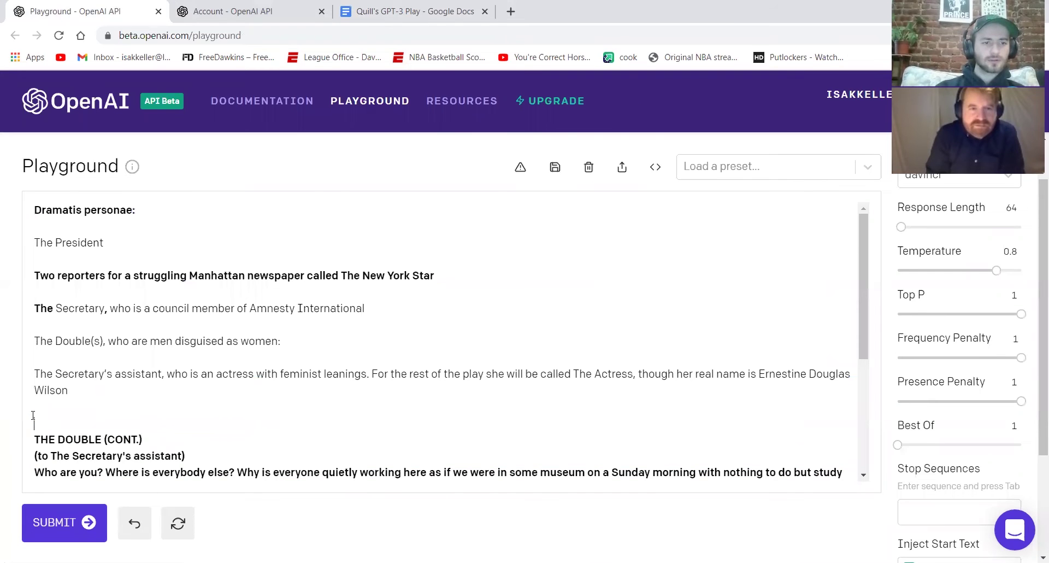
key(Delete)
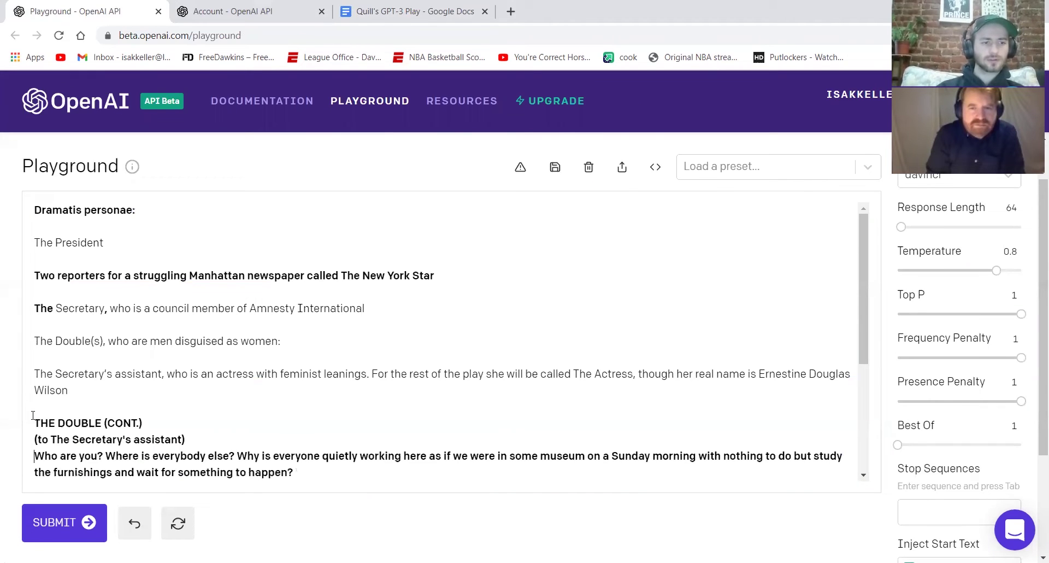
key(ctrl+Return)
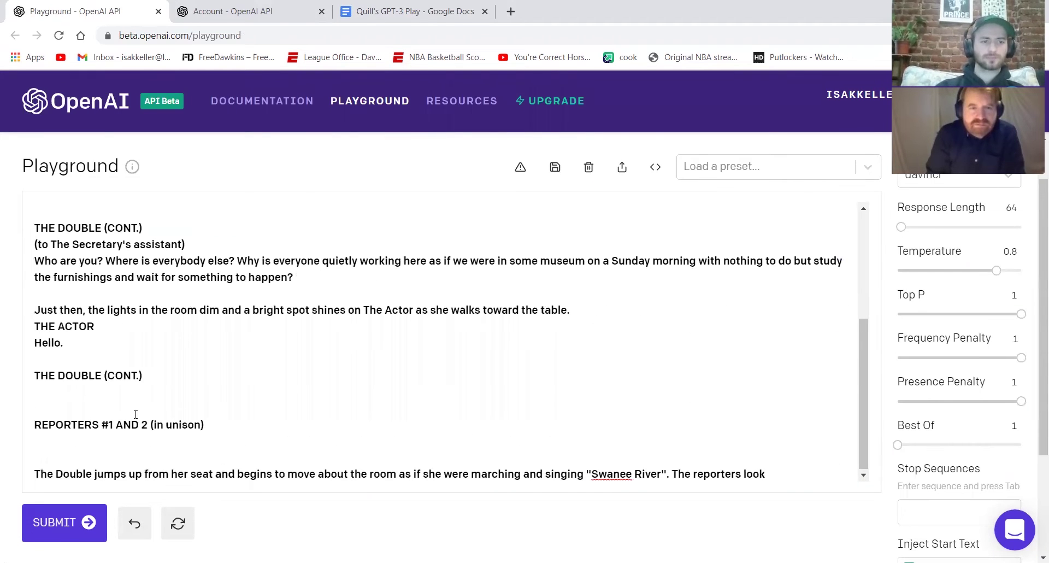
Switch to the play in Google Docs and copy the passage from THE ACTOR through "(The Lyrics to “Swanee River” are:".
click(411, 11)
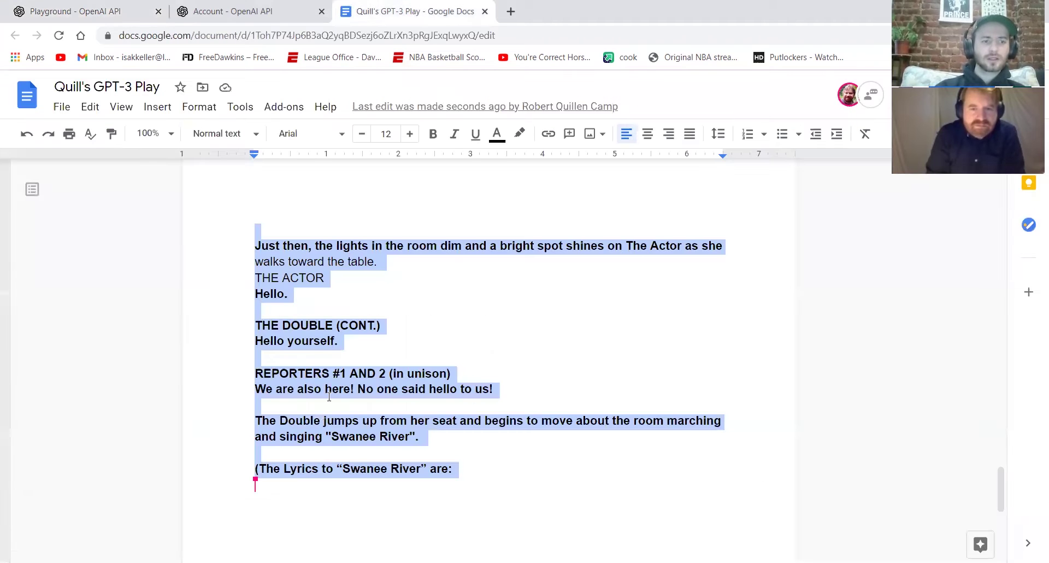
click(252, 272)
drag(252, 272, 536, 498)
Back in the Playground, replace everything from THE ACTOR to the end of the prompt with the copied passage.
click(53, 9)
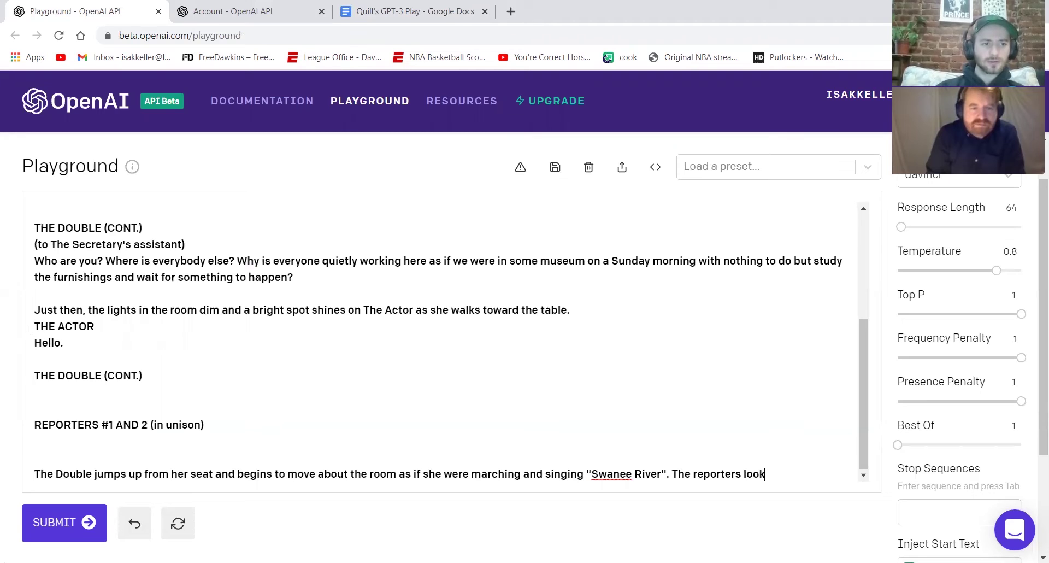
key(ctrl+a)
click(257, 391)
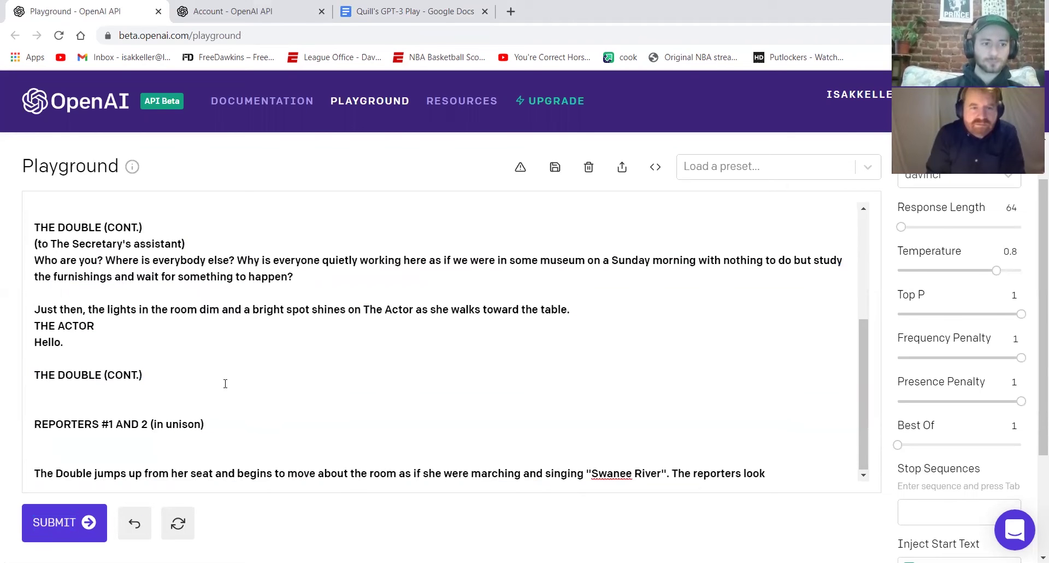
click(63, 344)
drag(63, 343, 30, 326)
key(BackSpace)
key(ctrl+a)
click(34, 343)
drag(141, 347, 849, 500)
key(BackSpace)
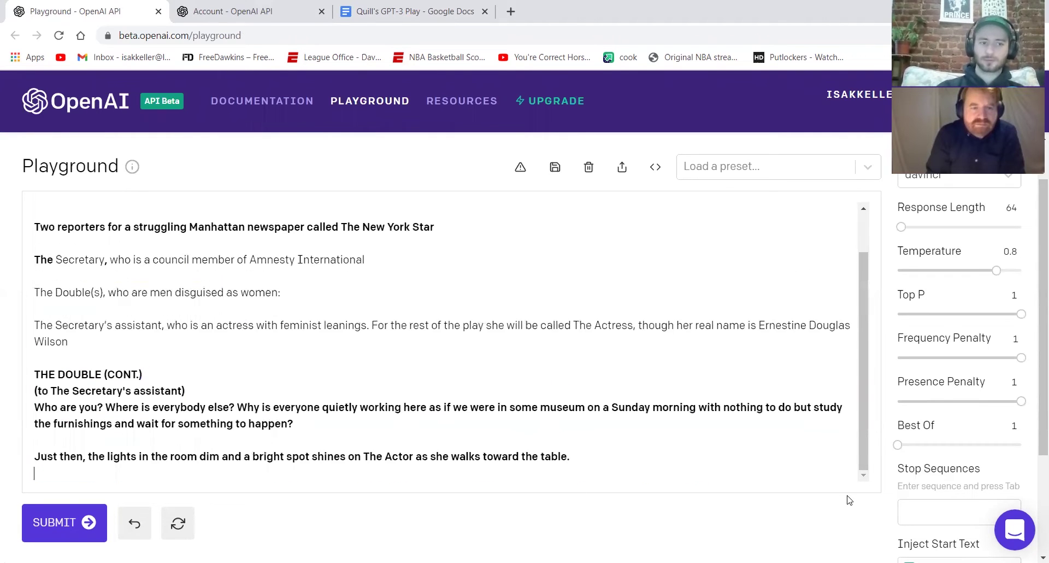
key(ctrl+z)
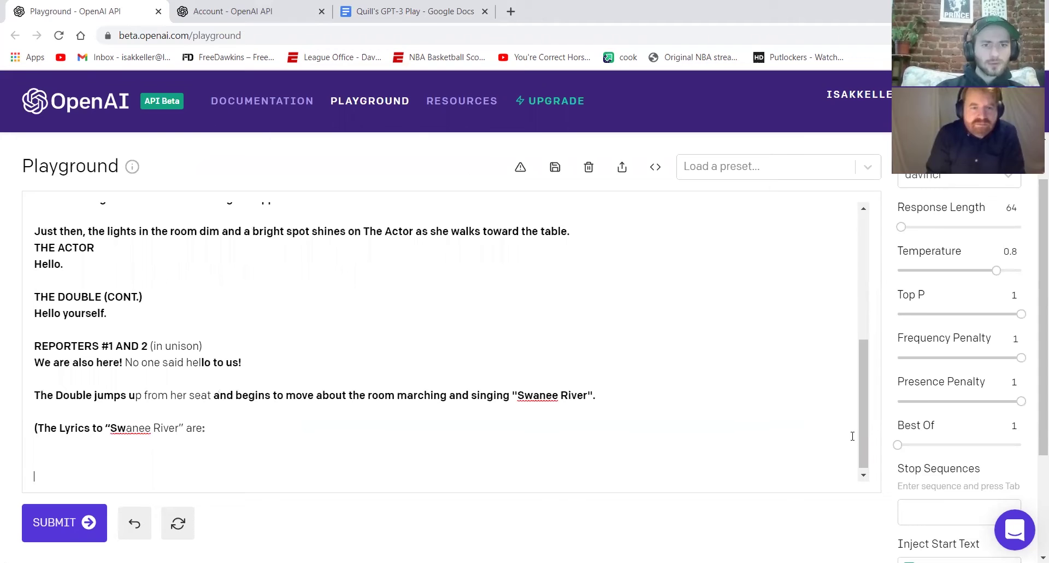
Insert a blank line between the "Just then" stage direction and the THE ACTOR cue.
mouse_move(860, 405)
mouse_down()
mouse_move(860, 333)
mouse_move(849, 410)
mouse_up()
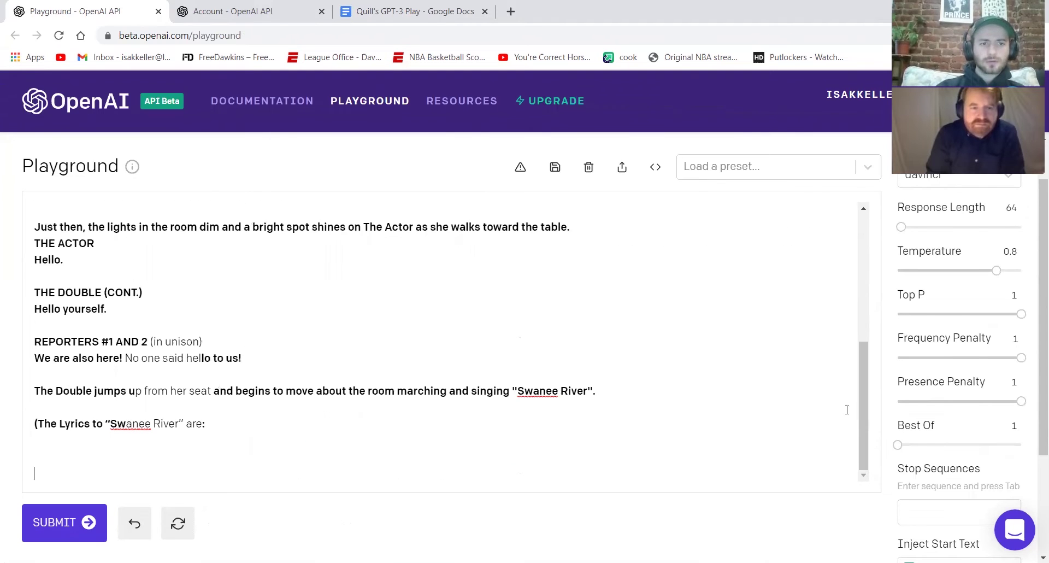
click(583, 225)
key(Return)
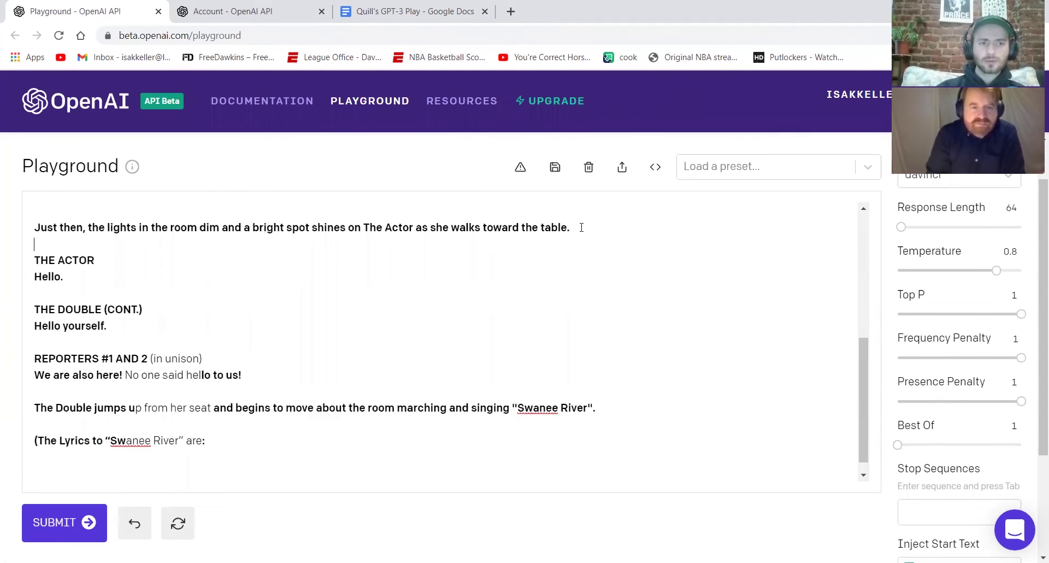
Generate a continuation after "(The Lyrics to “Swanee River” are:" and view the generated text.
click(234, 438)
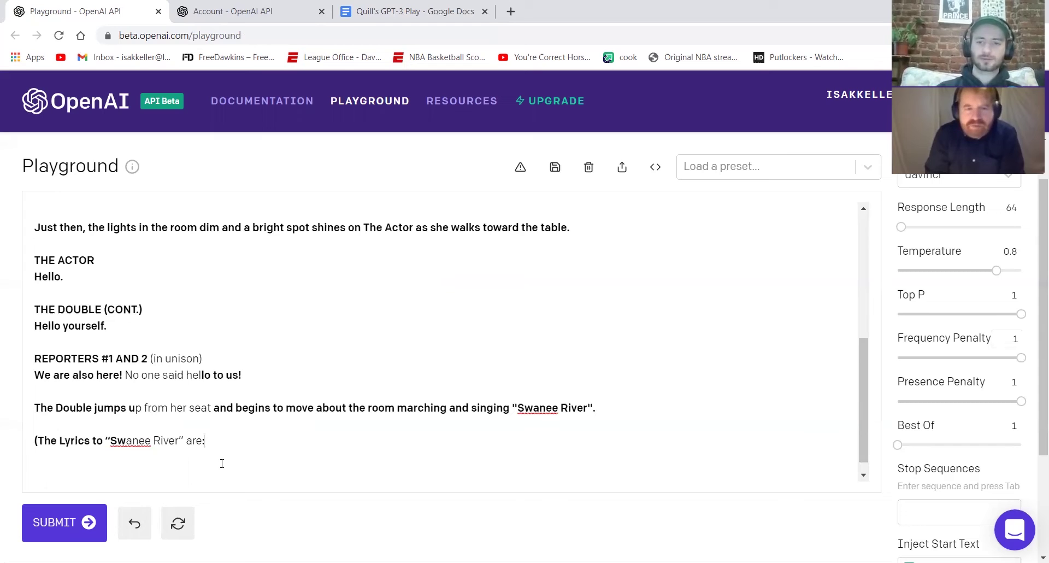
click(39, 531)
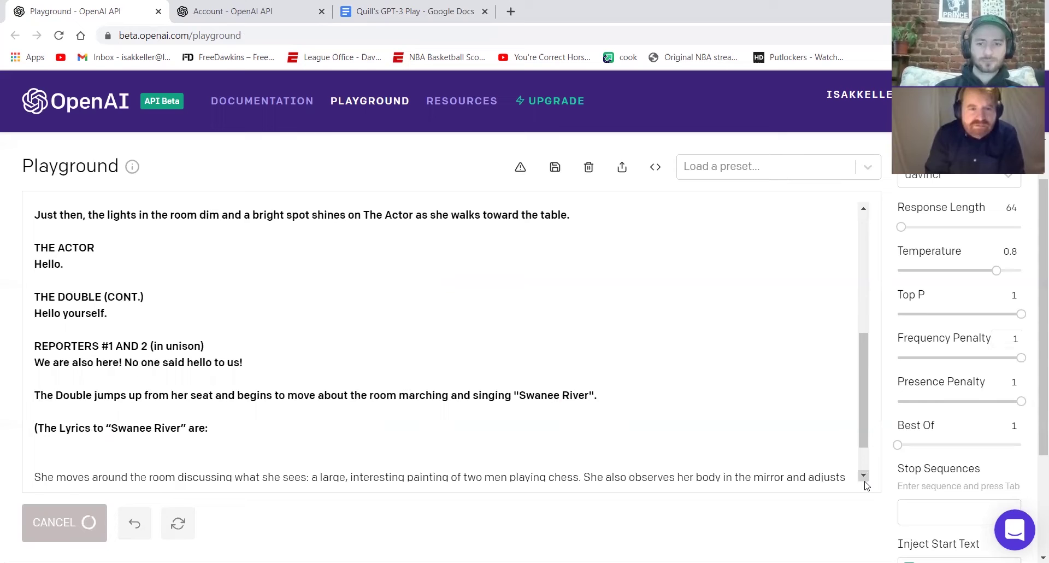
scroll(865, 480, down, 1)
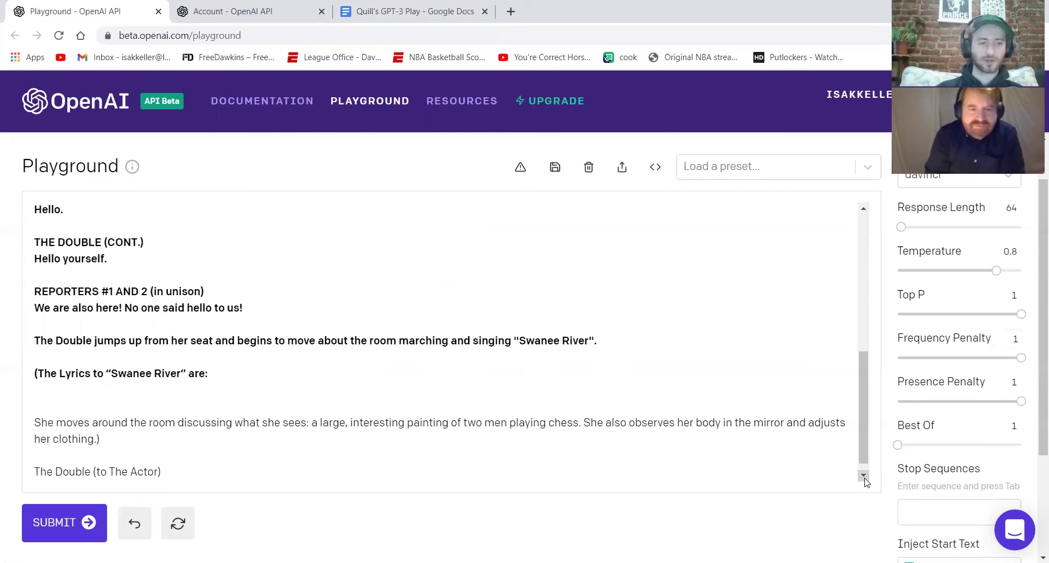